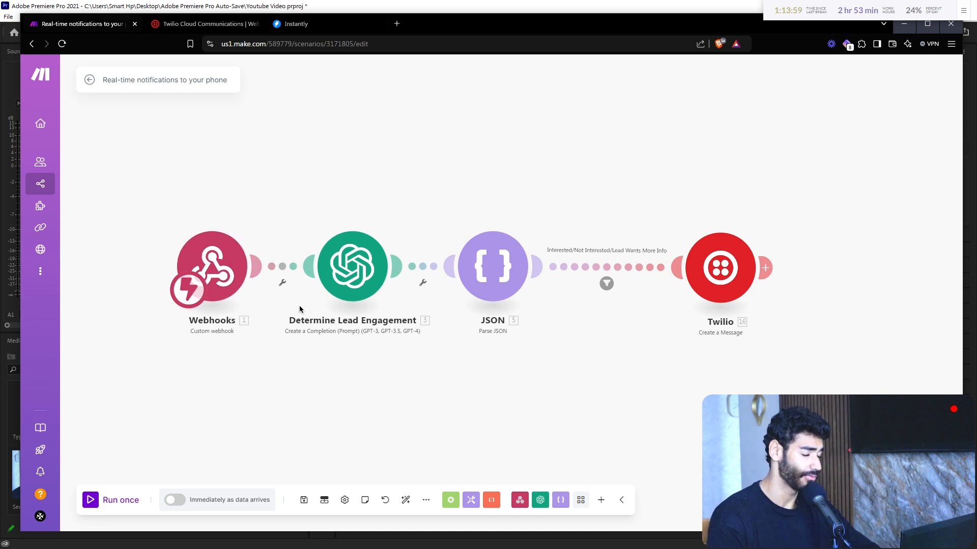
# Step: Set the trigger's schedule to run immediately and dismiss the activation prompt without activating
pyautogui.moveTo(592, 411); pyautogui.dragTo(568, 371)
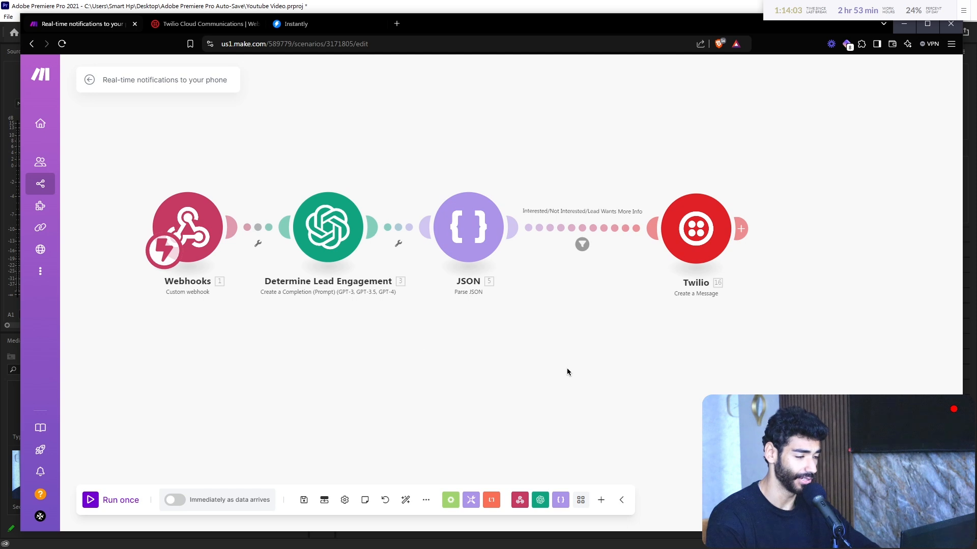
pyautogui.moveTo(335, 322); pyautogui.dragTo(379, 363)
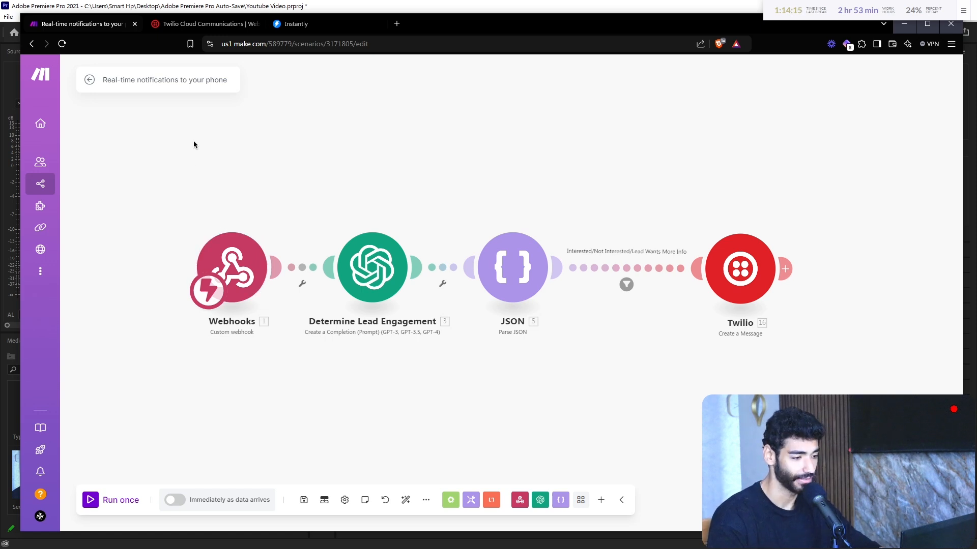
pyautogui.click(205, 291)
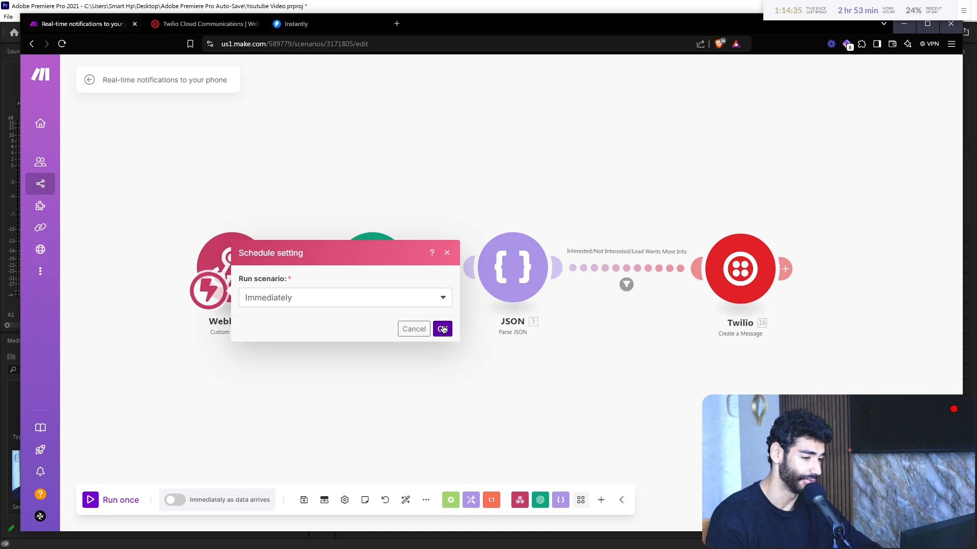
pyautogui.click(442, 329)
pyautogui.click(364, 329)
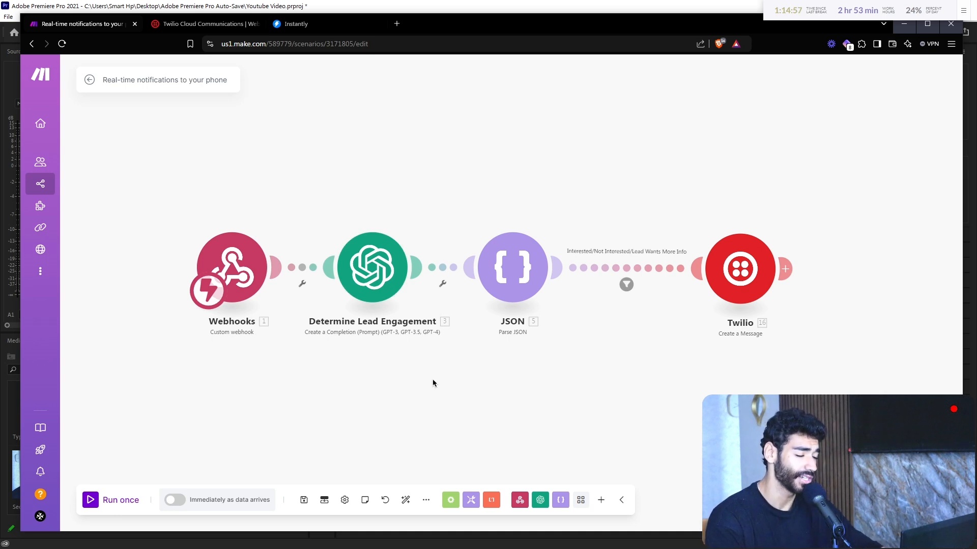
pyautogui.moveTo(515, 381); pyautogui.dragTo(453, 386)
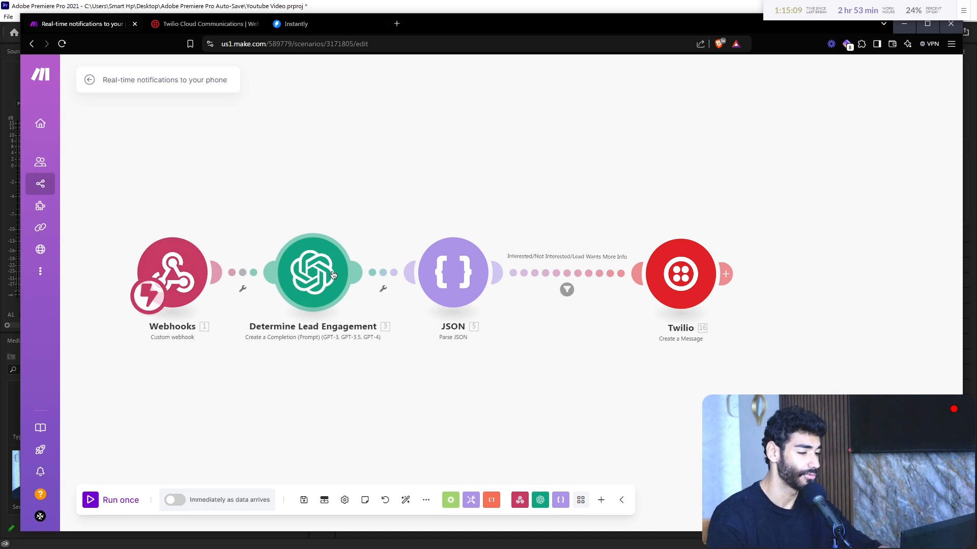
pyautogui.moveTo(443, 382); pyautogui.dragTo(407, 366)
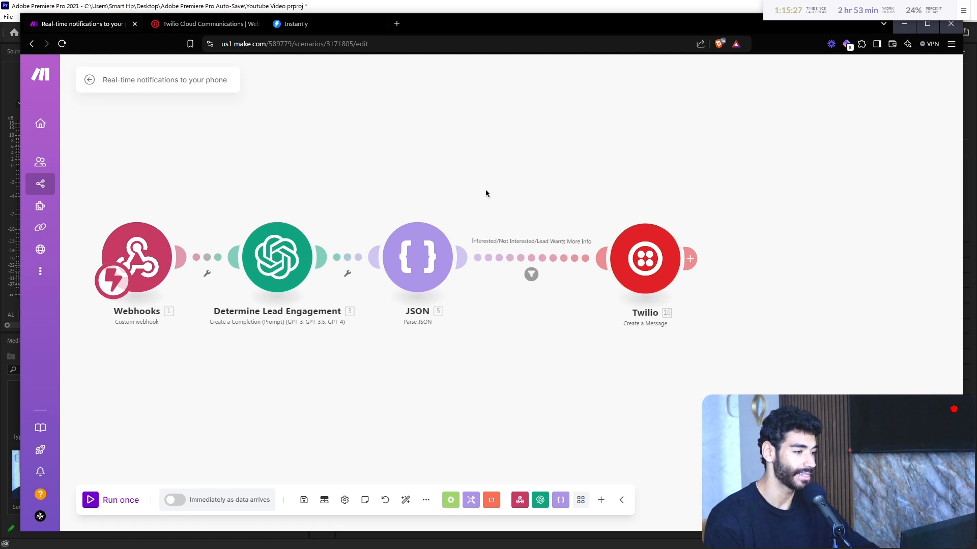
# Step: Search the web for 'twilio' in a new tab and open the Twilio homepage
pyautogui.click(179, 24)
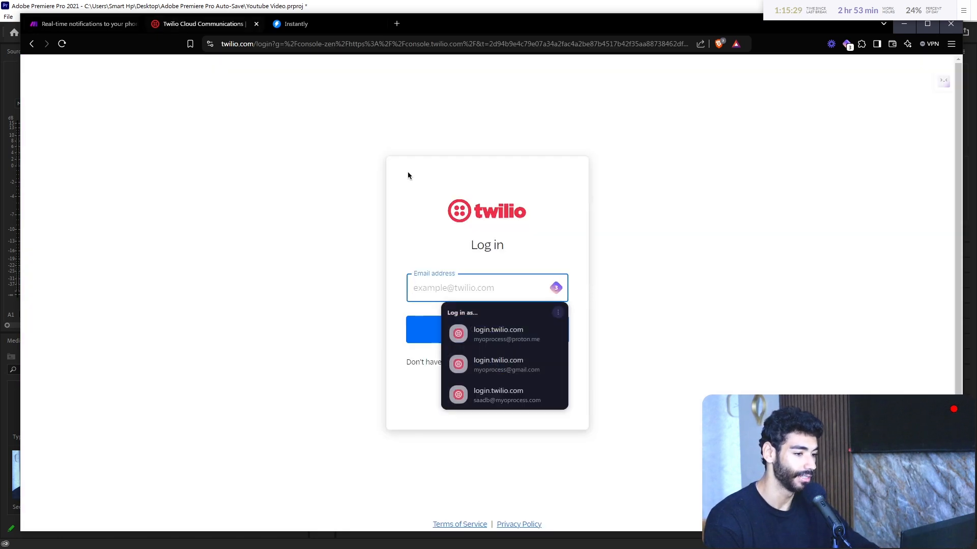
pyautogui.hotkey('ctrl', 't')
pyautogui.write('twili')
pyautogui.press('Return')
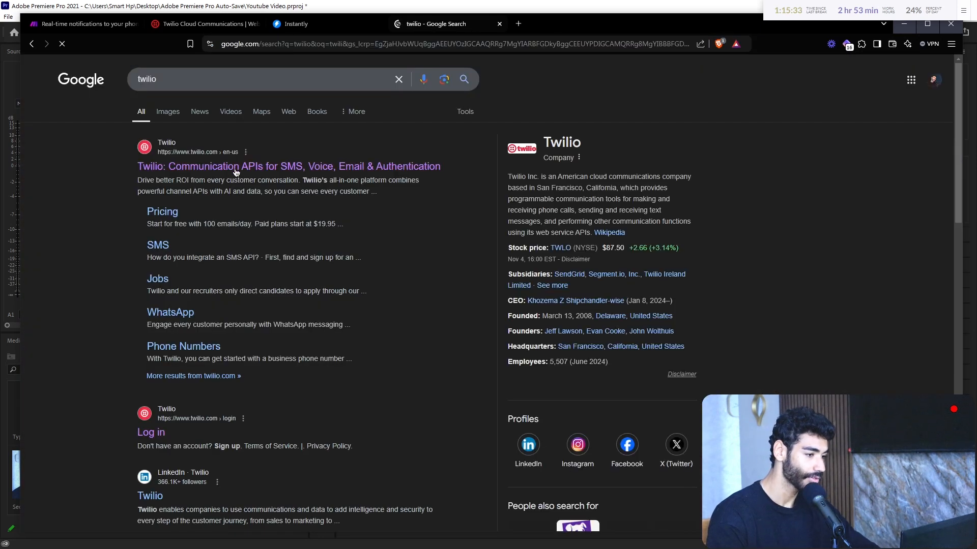
pyautogui.click(236, 169)
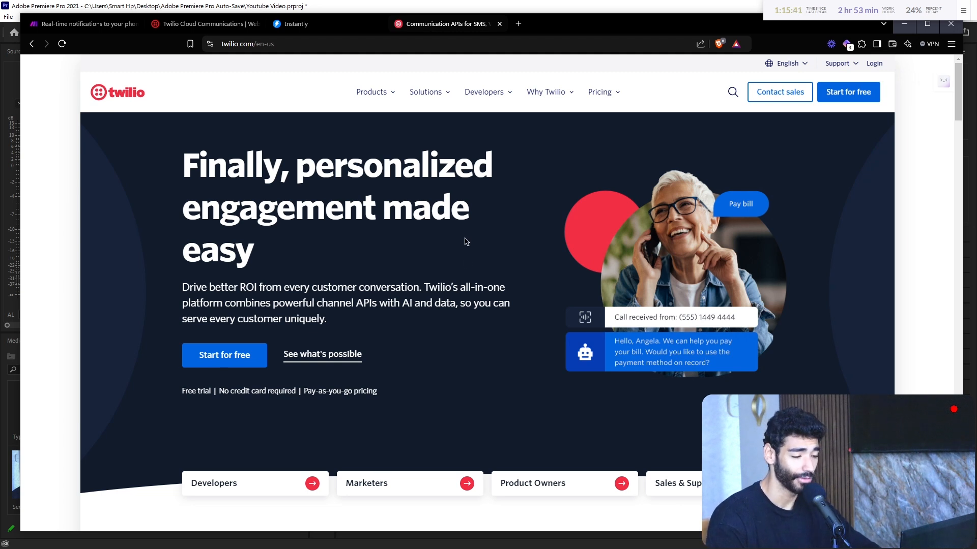
# Step: Highlight the RCS messaging and Gartner Magic Quadrant paragraphs, then go back to Make
pyautogui.doubleClick(454, 303)
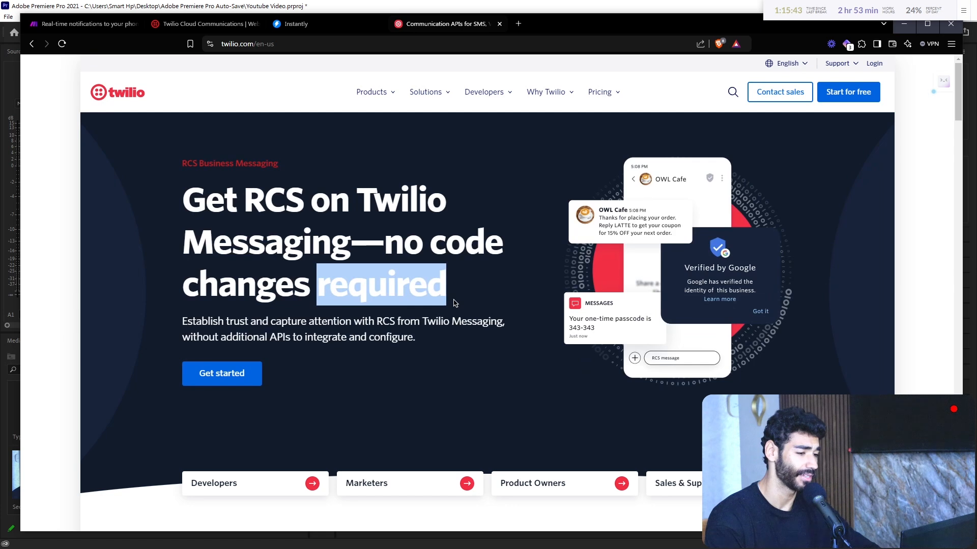
pyautogui.click(395, 321)
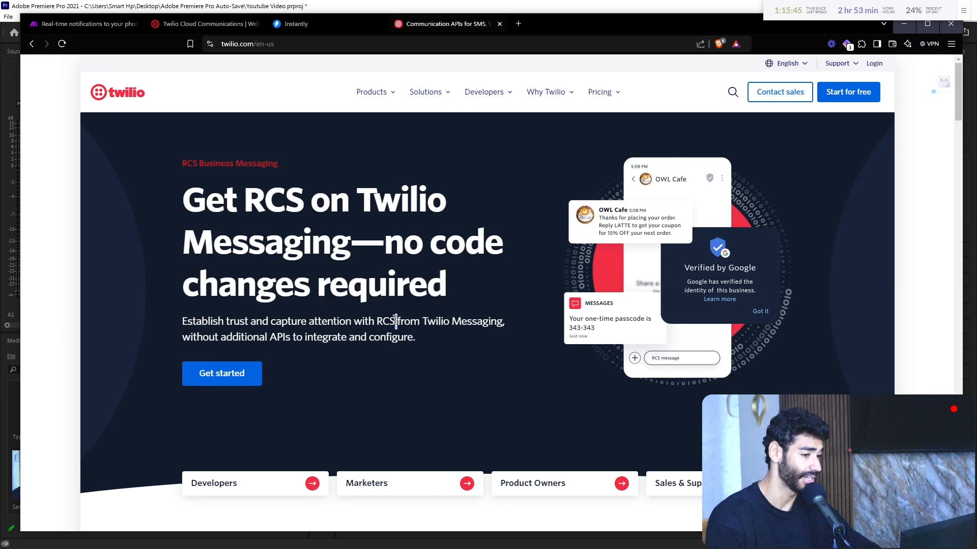
pyautogui.tripleClick(395, 321)
pyautogui.click(446, 358)
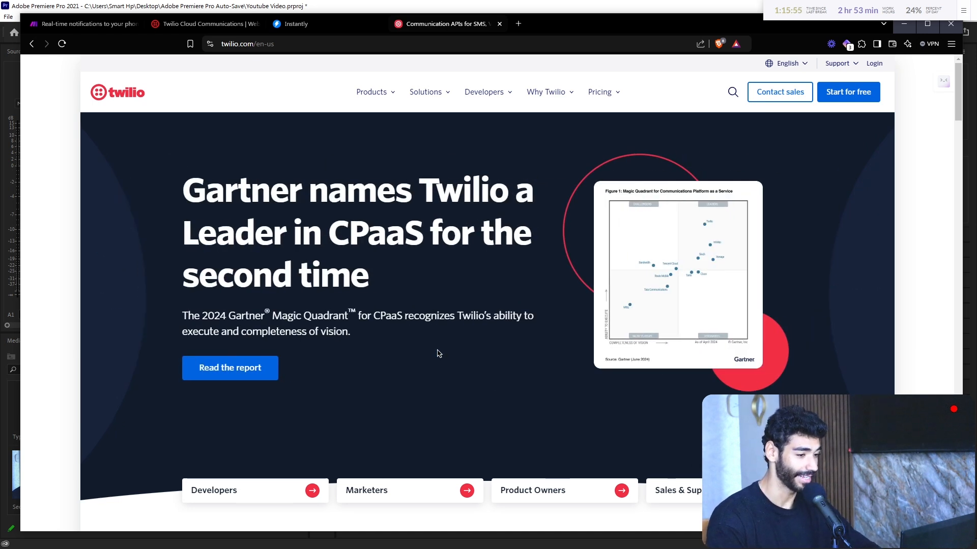
pyautogui.tripleClick(351, 316)
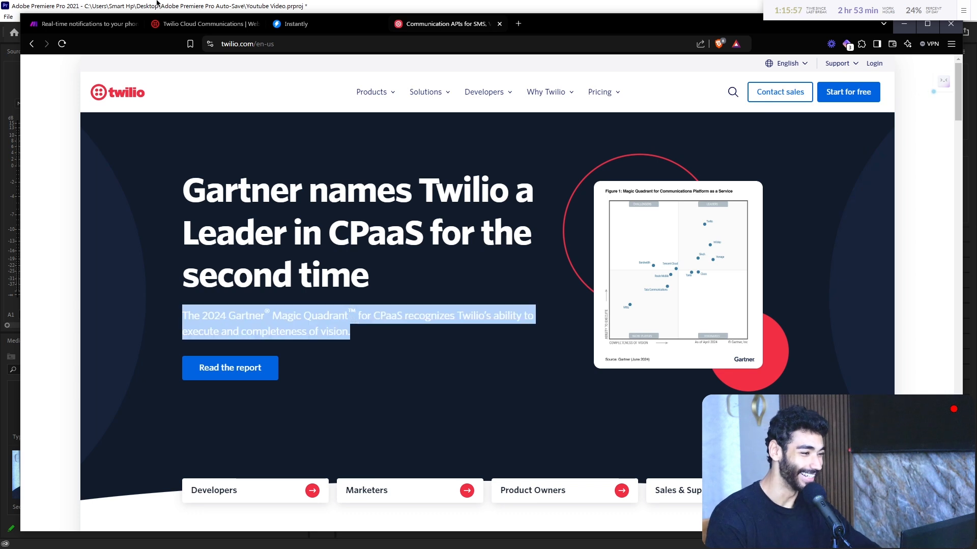
pyautogui.click(87, 24)
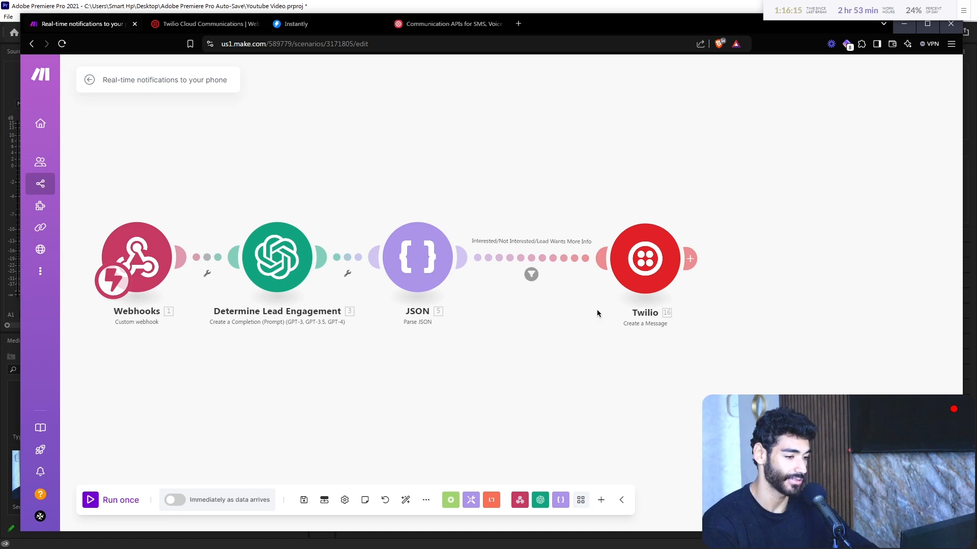
# Step: Add an AND condition to the JSON-to-Twilio link filter: 5. lead equals 'Not Interested'
pyautogui.scroll(3, 570, 304)
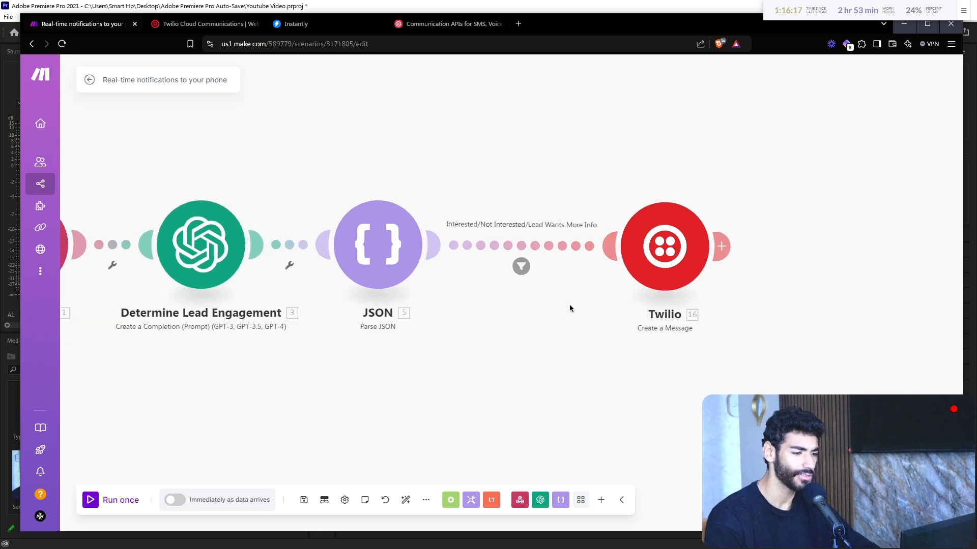
pyautogui.click(524, 267)
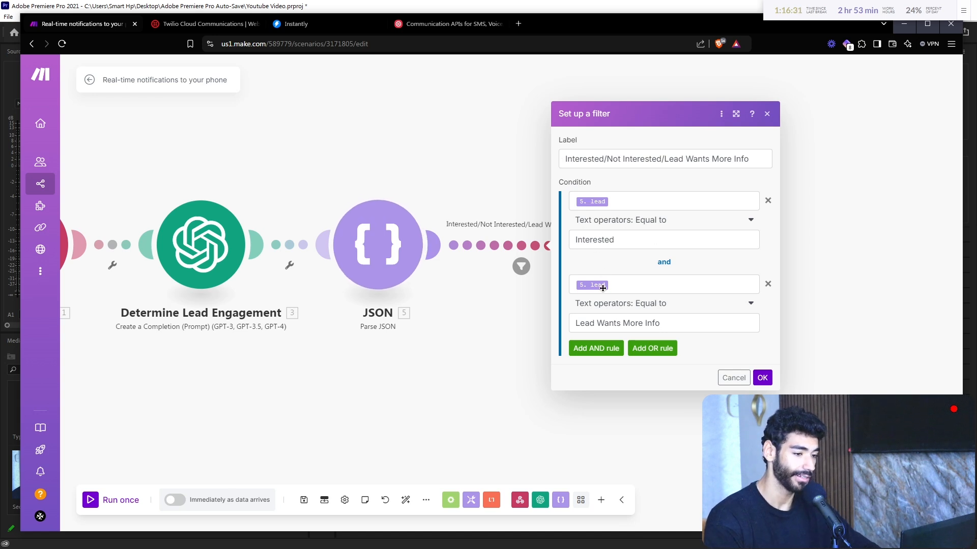
pyautogui.click(595, 348)
pyautogui.click(668, 321)
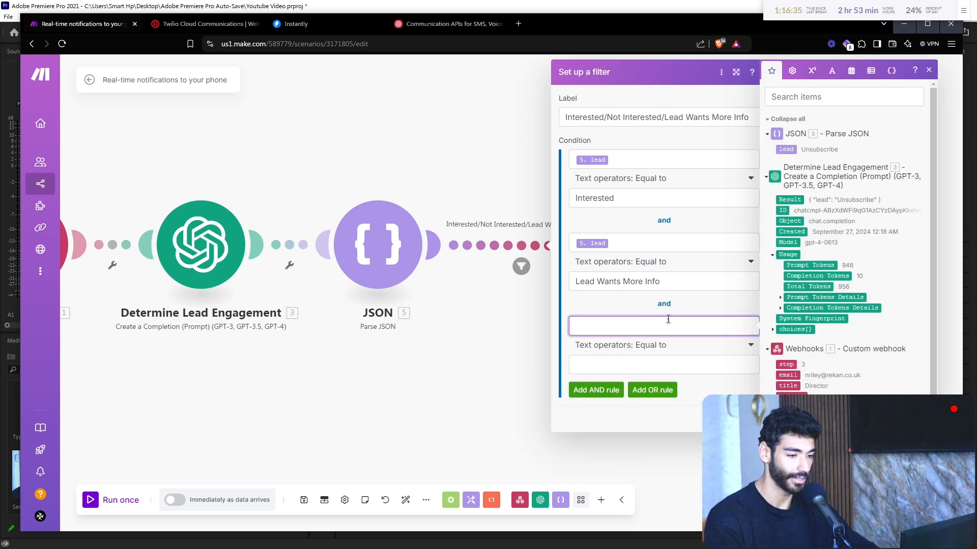
pyautogui.write('N')
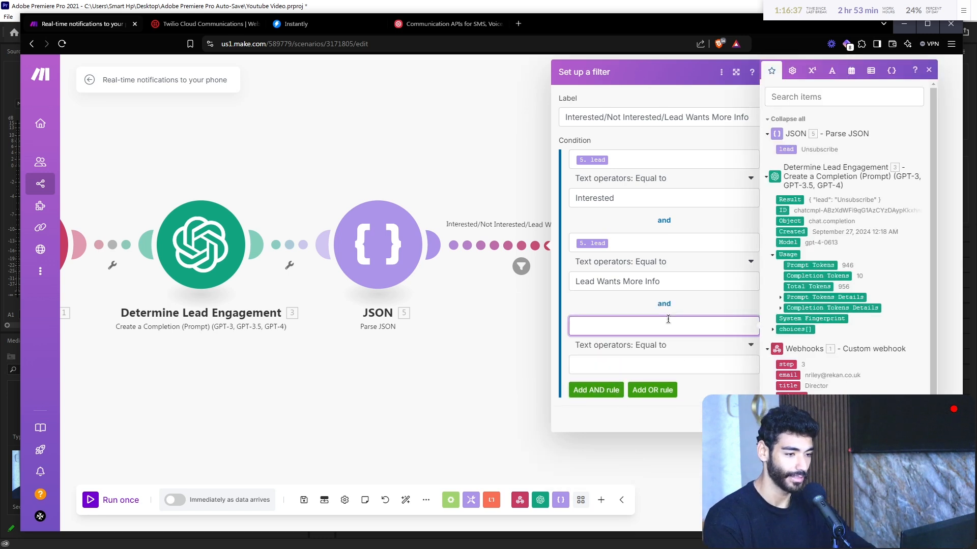
pyautogui.click(786, 149)
pyautogui.click(640, 359)
pyautogui.write('Not')
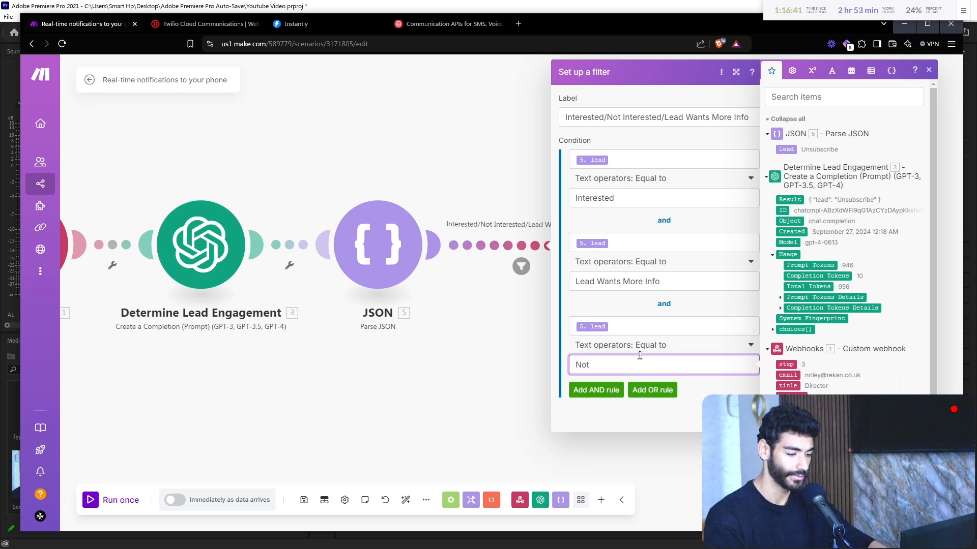
pyautogui.write(' Interested')
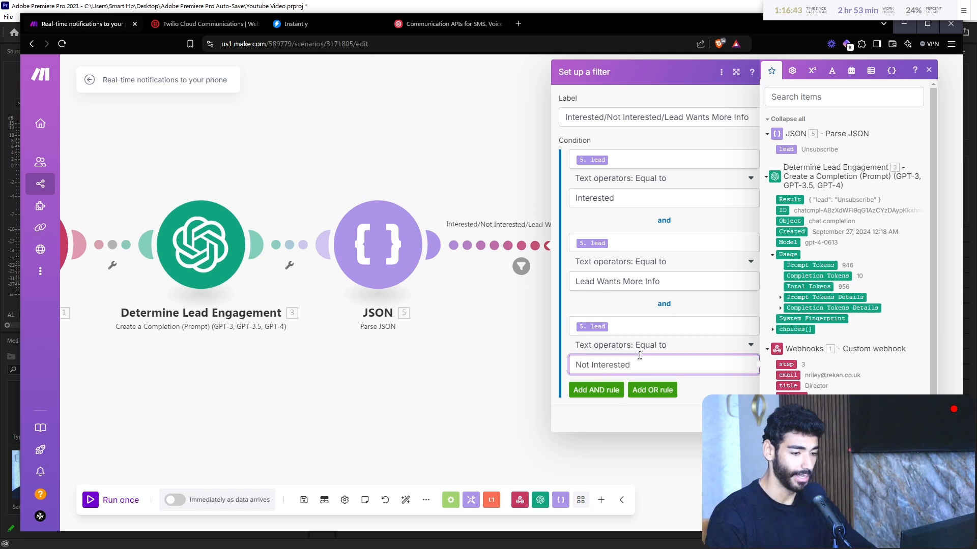
pyautogui.click(748, 417)
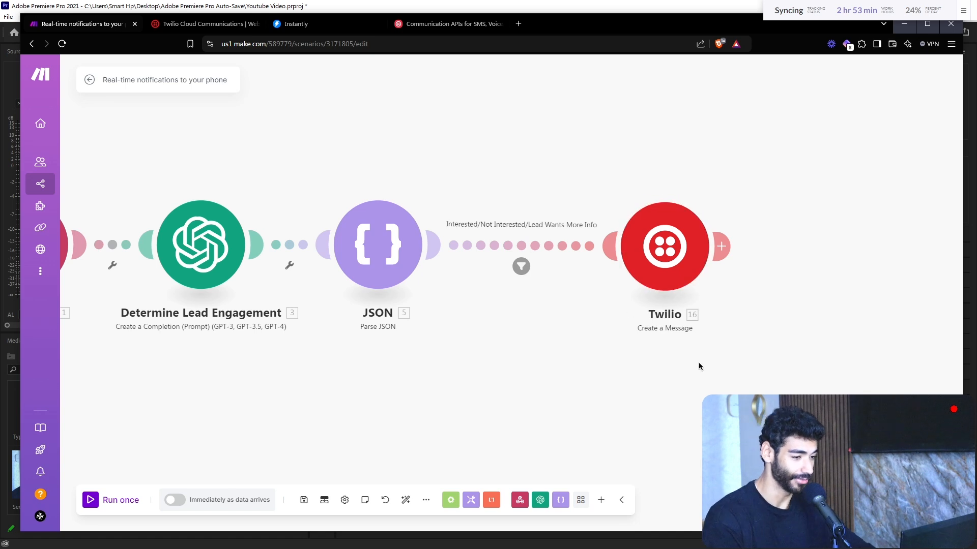
# Step: Leave the scenario, discarding its unsaved changes, and start a new empty scenario
pyautogui.moveTo(481, 411); pyautogui.dragTo(649, 402)
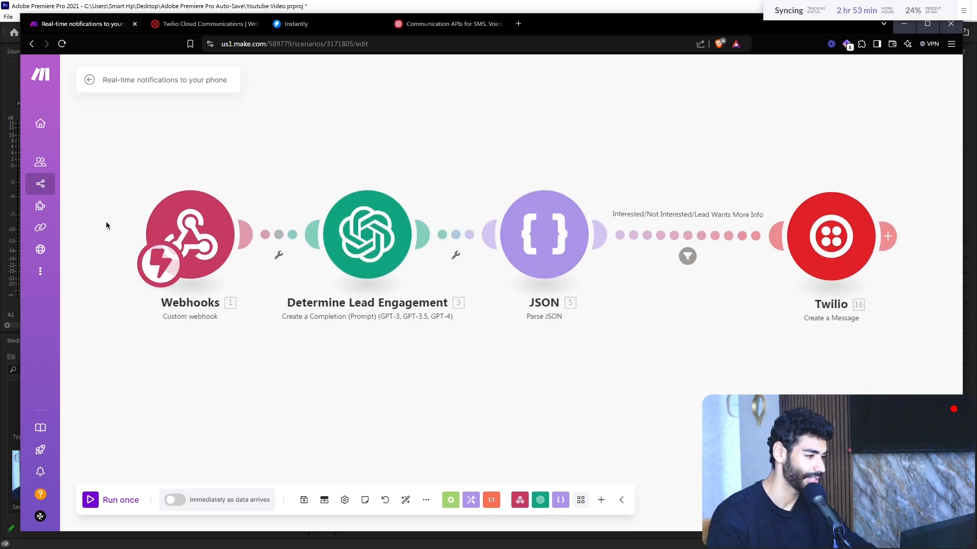
pyautogui.click(66, 184)
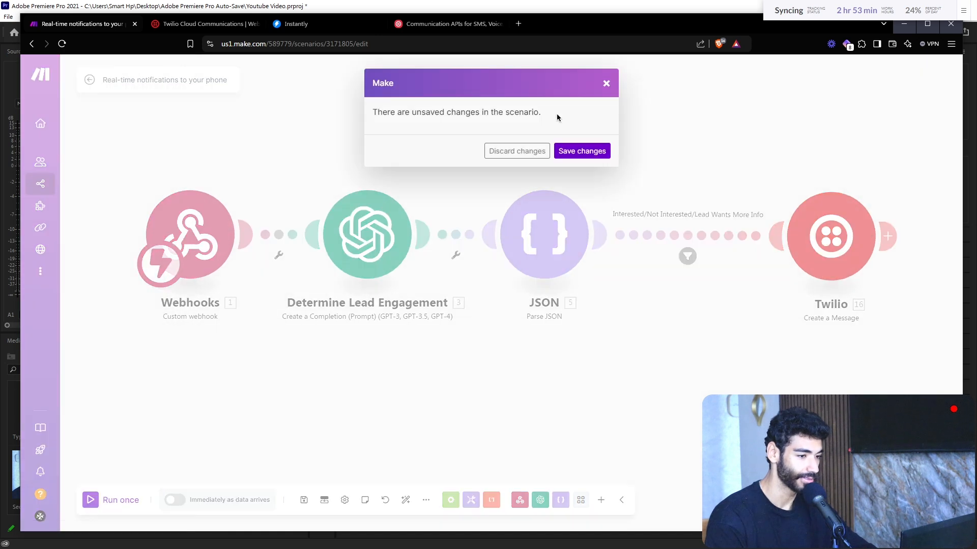
pyautogui.click(542, 150)
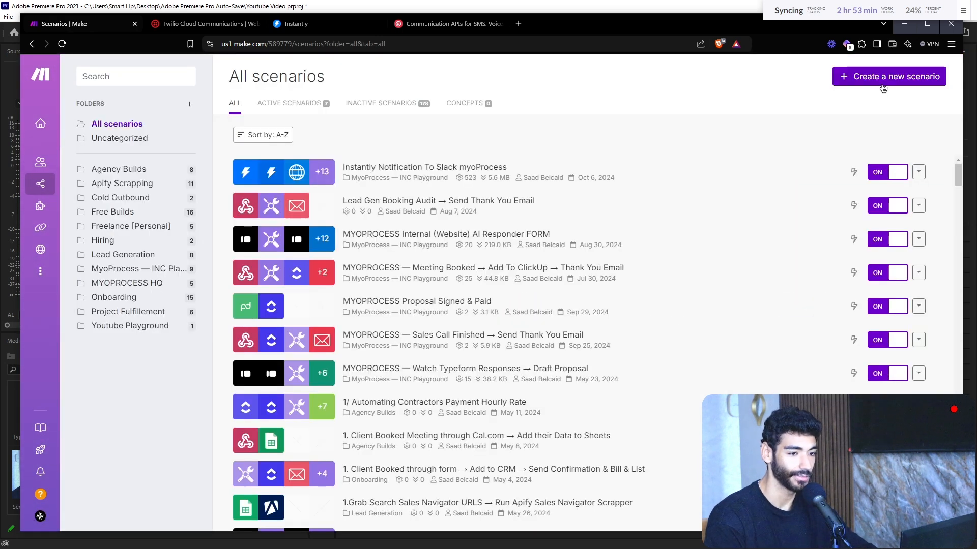
pyautogui.click(883, 87)
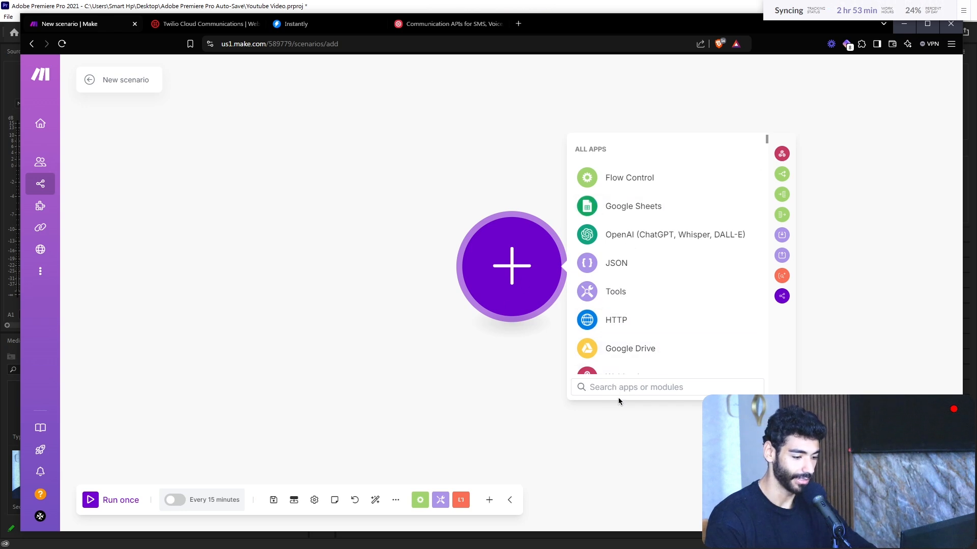
# Step: Add a Webhooks Custom webhook trigger and an Instantly Watch Events module placed to its left
pyautogui.write('webh')
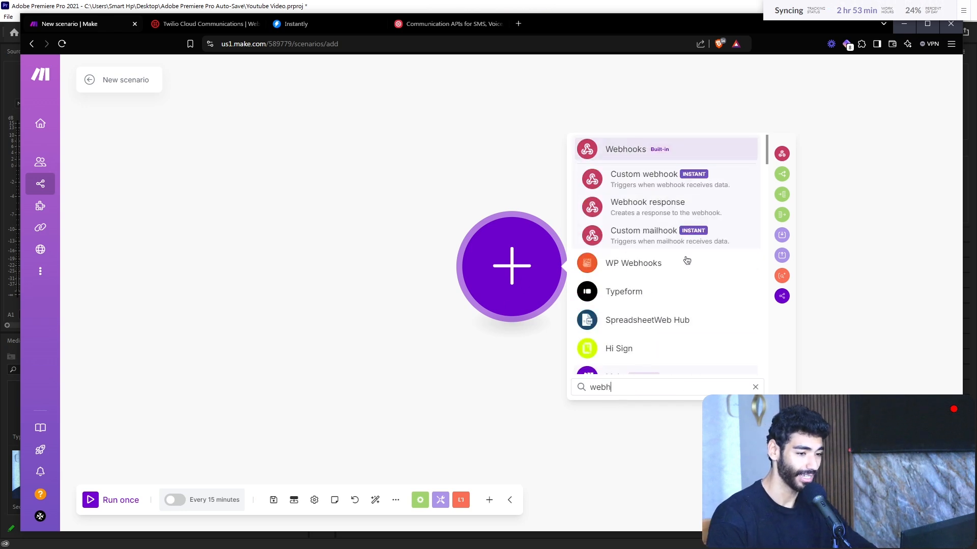
pyautogui.click(685, 179)
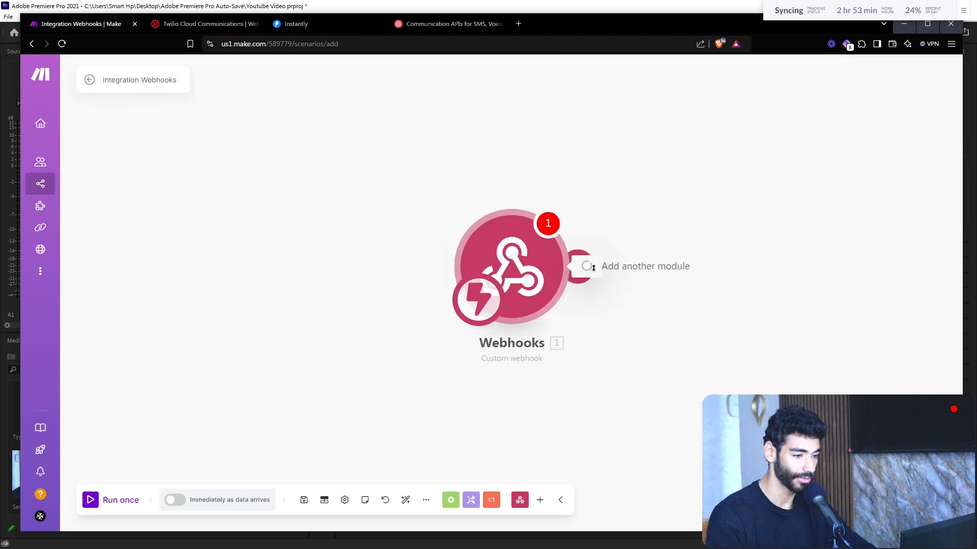
pyautogui.click(536, 500)
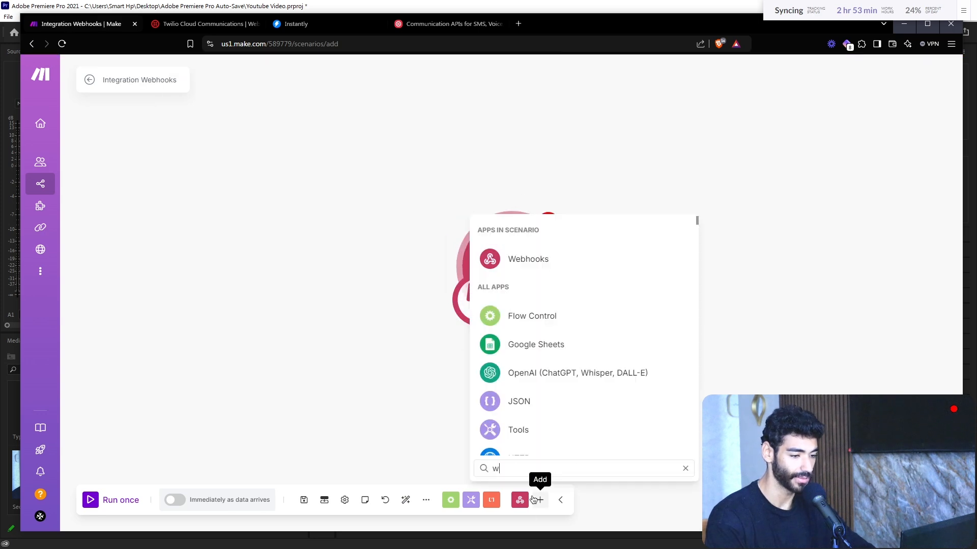
pyautogui.write('instant')
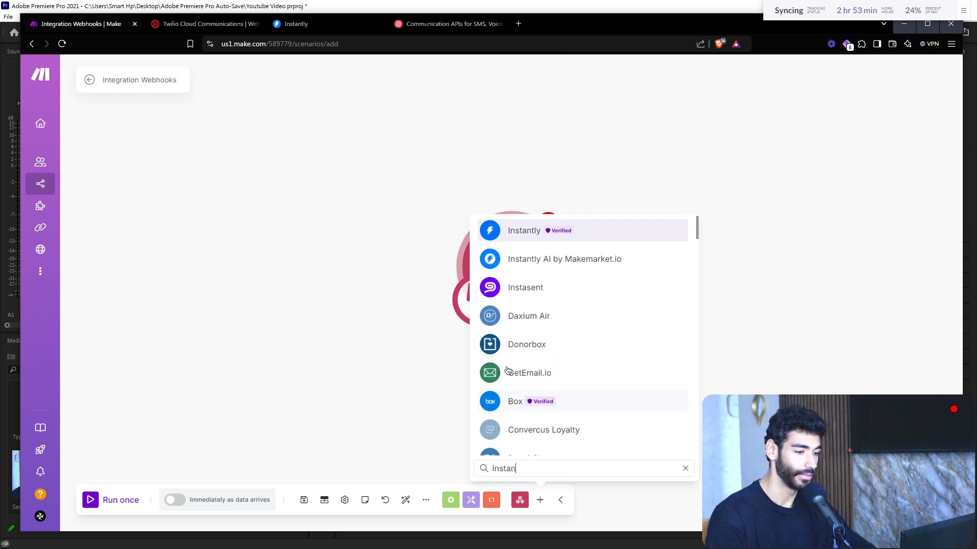
pyautogui.click(538, 229)
pyautogui.scroll(-5, 509, 402)
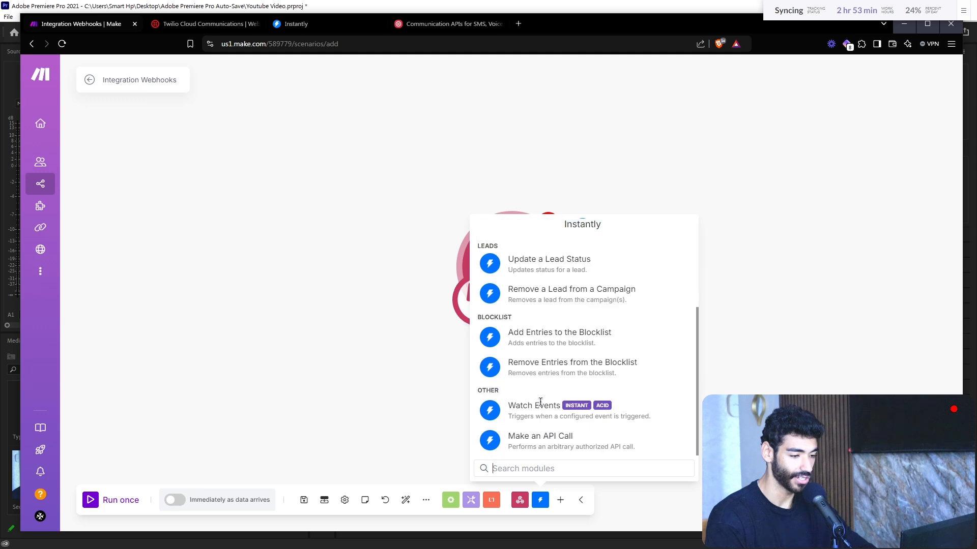
pyautogui.click(590, 410)
pyautogui.moveTo(623, 394); pyautogui.dragTo(344, 330)
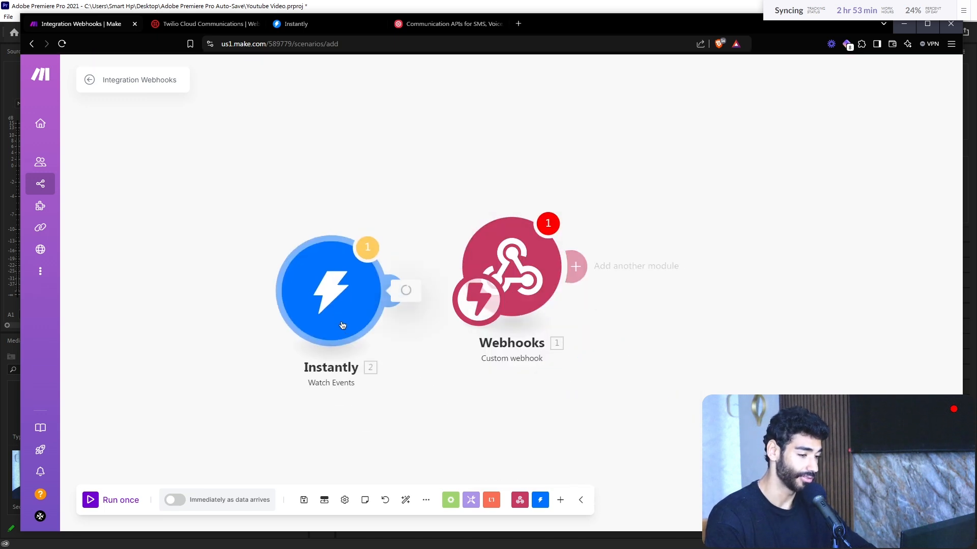
# Step: Open the Instantly module settings, then start a new Instantly webhook and clear its prefilled URL
pyautogui.click(342, 326)
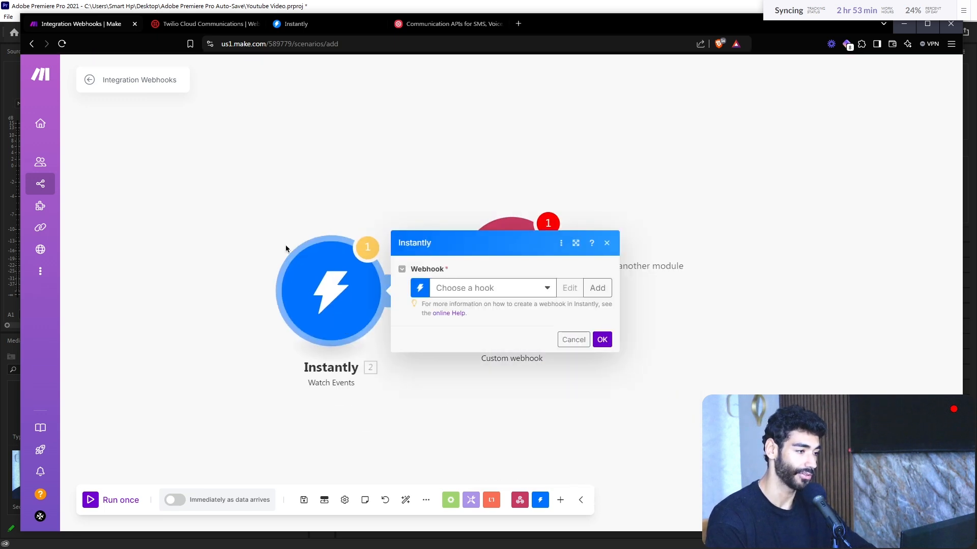
pyautogui.click(341, 26)
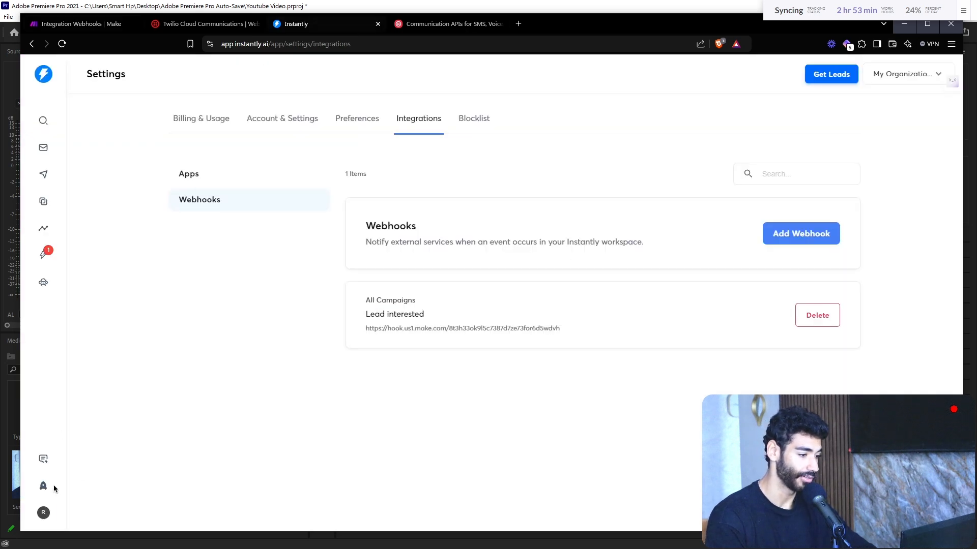
pyautogui.click(36, 511)
pyautogui.click(341, 371)
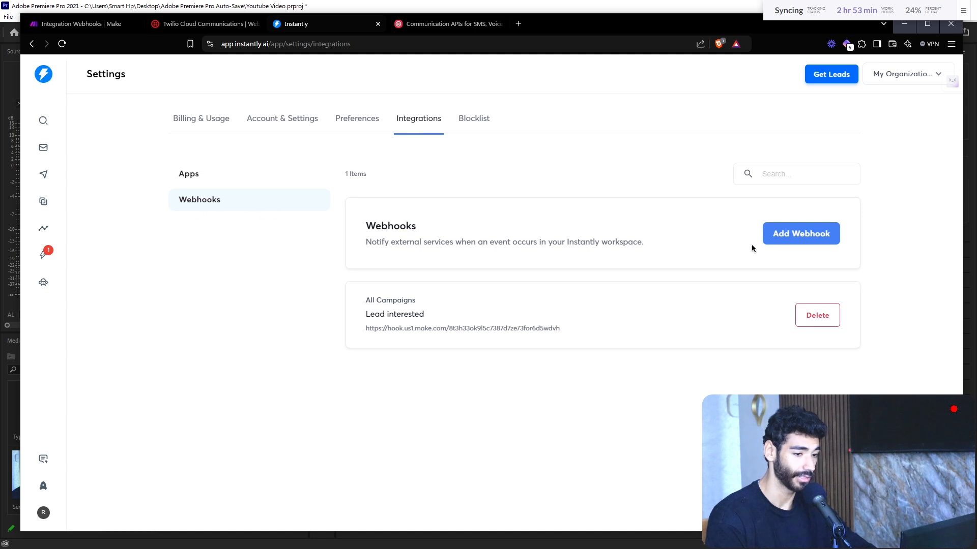
pyautogui.click(815, 245)
pyautogui.tripleClick(522, 205)
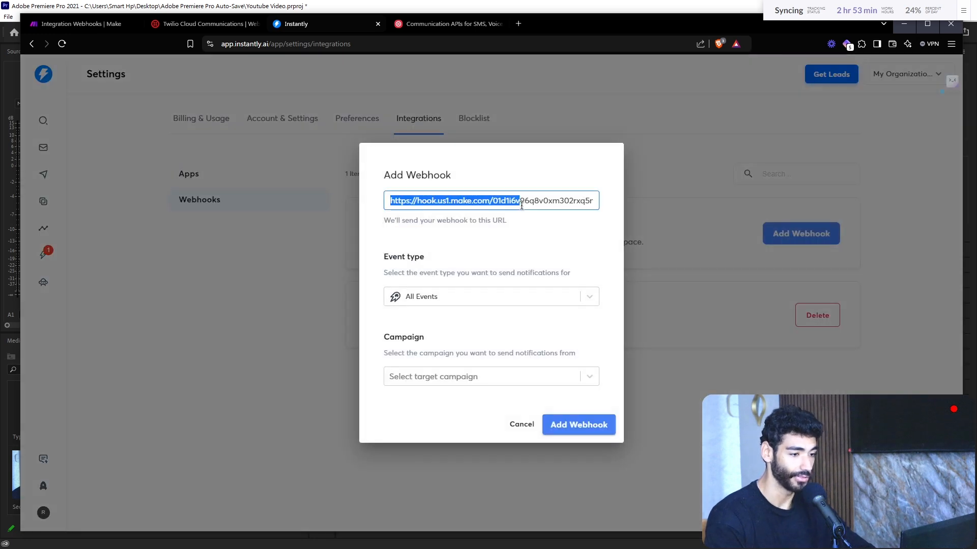
pyautogui.press('BackSpace')
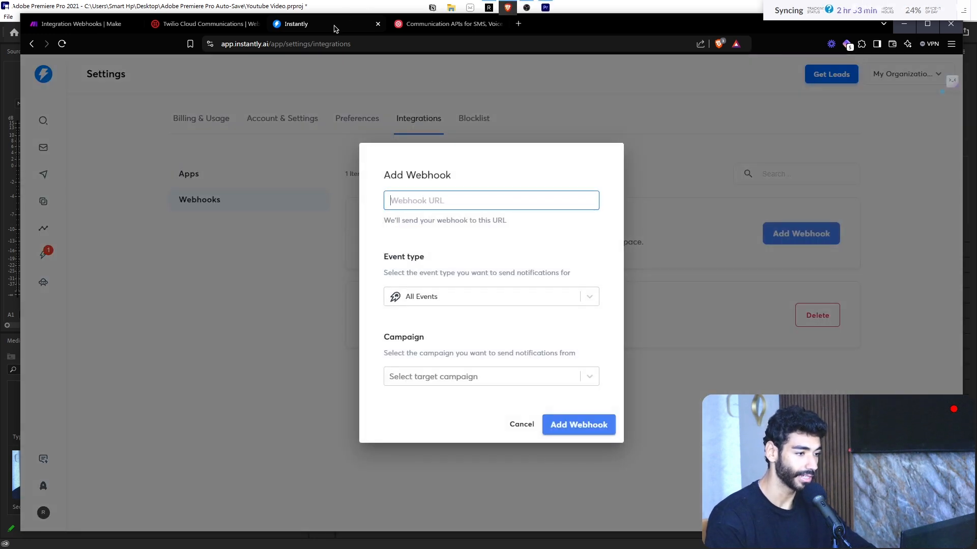
# Step: Create a Make webhook named Example1 and paste its address into Instantly's webhook URL
pyautogui.click(117, 21)
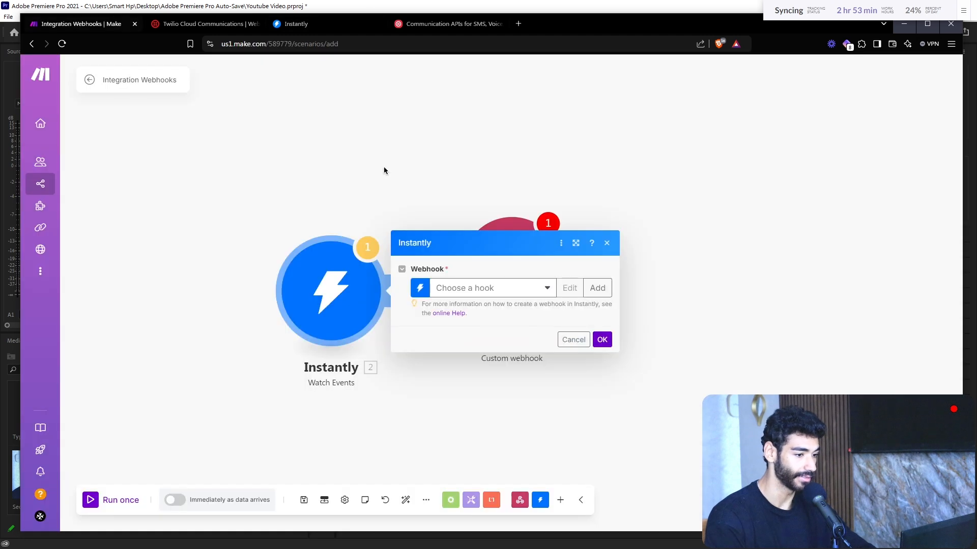
pyautogui.click(598, 288)
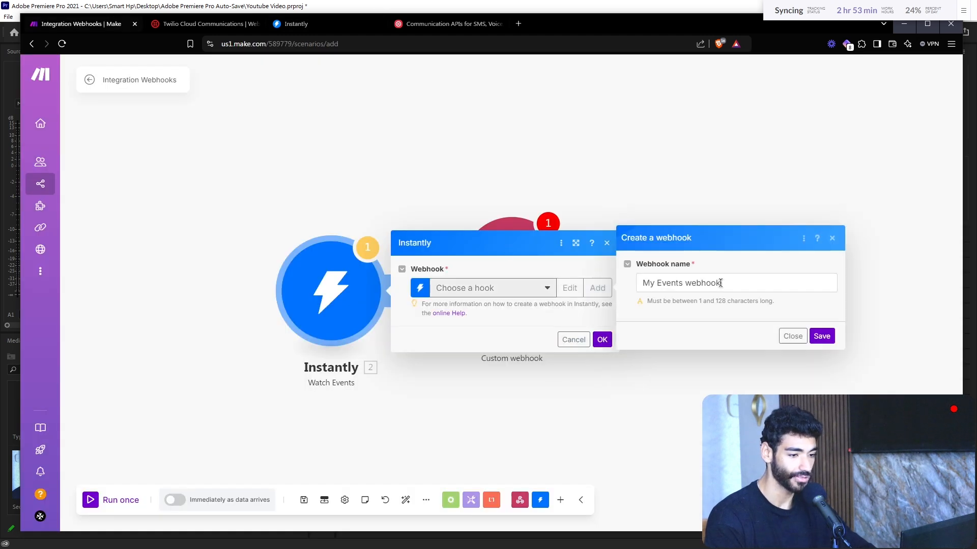
pyautogui.tripleClick(720, 283)
pyautogui.write('E')
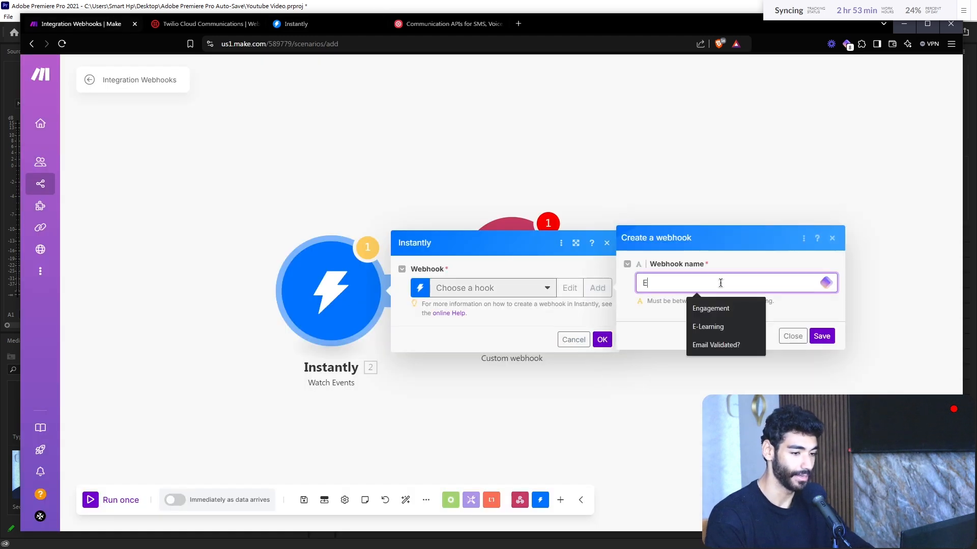
pyautogui.write('xample1')
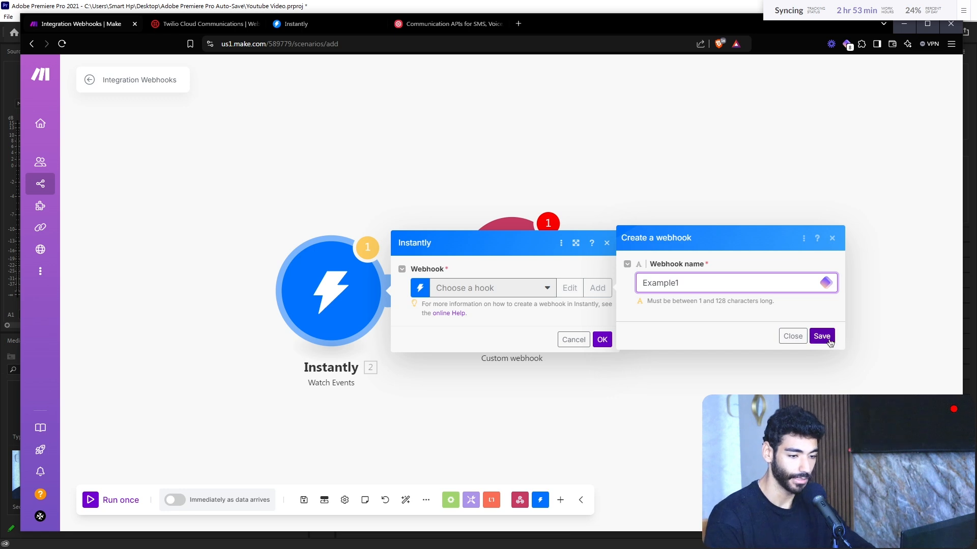
pyautogui.click(821, 336)
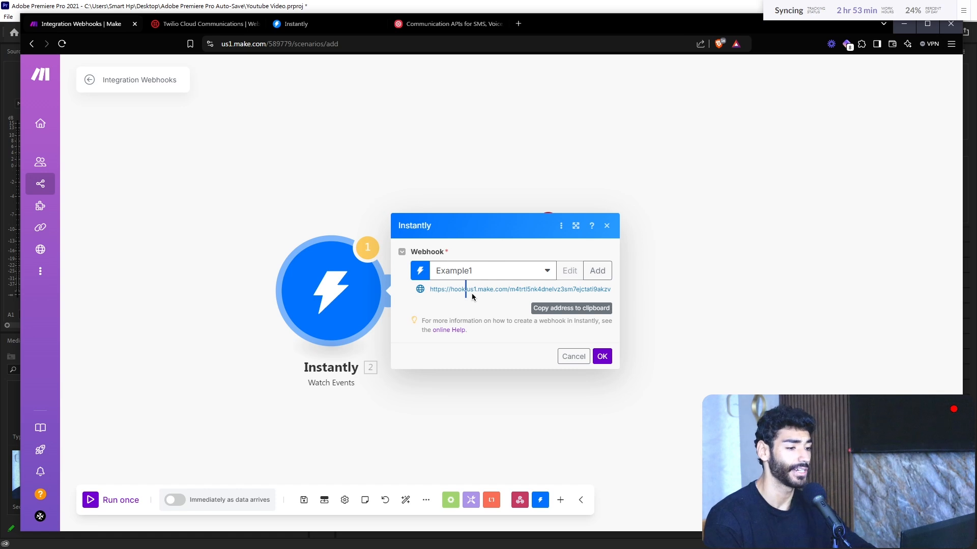
pyautogui.click(559, 308)
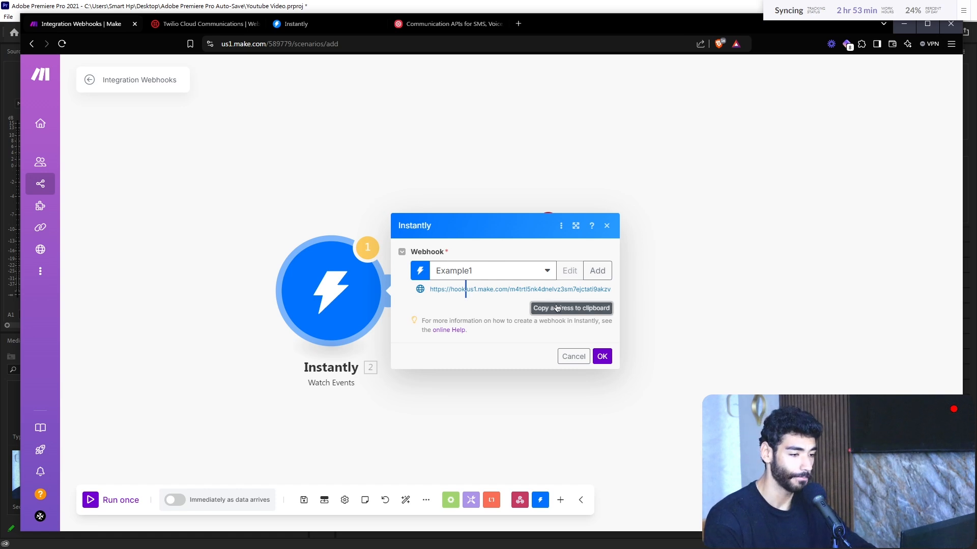
pyautogui.click(324, 24)
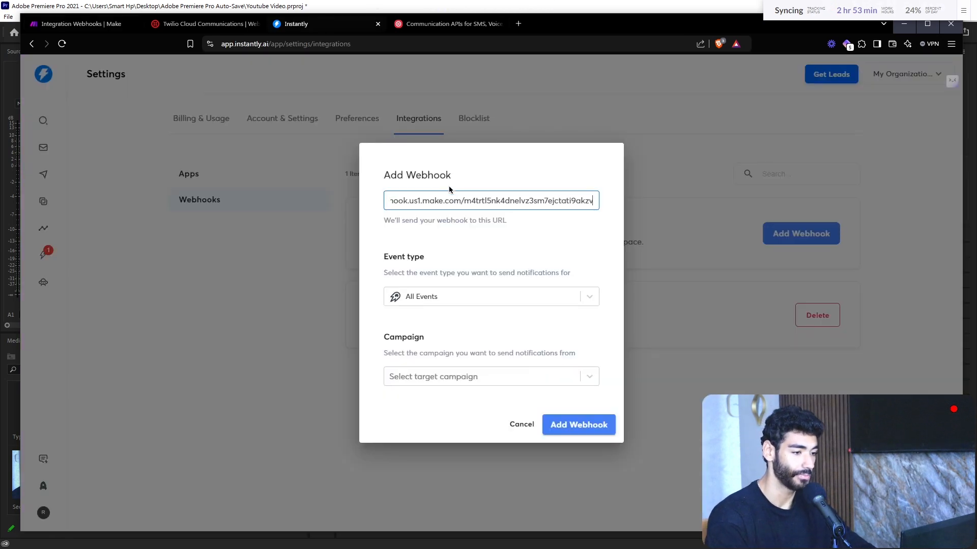
# Step: Pick All Campaigns for the Instantly webhook, cancel the Add Webhook form, and return to Make
pyautogui.click(465, 375)
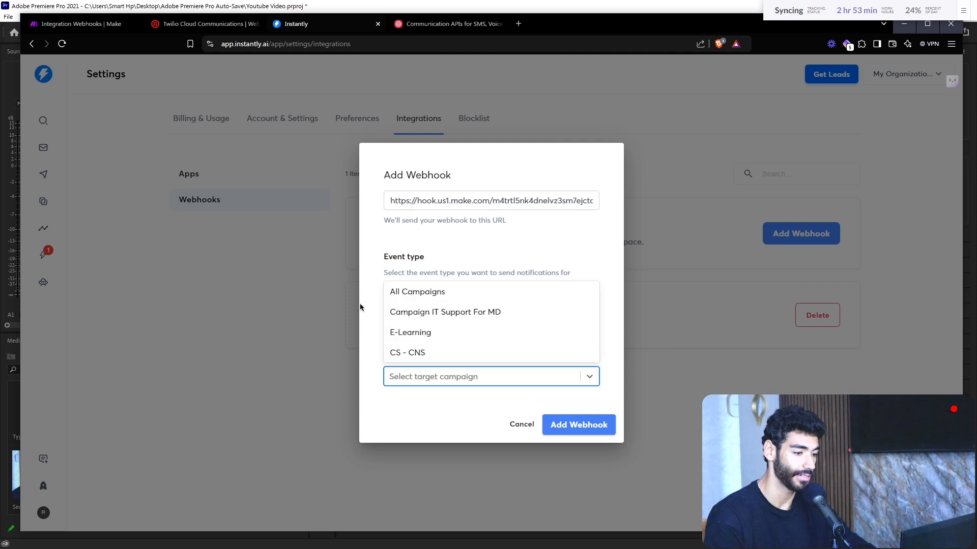
pyautogui.click(460, 406)
pyautogui.click(437, 375)
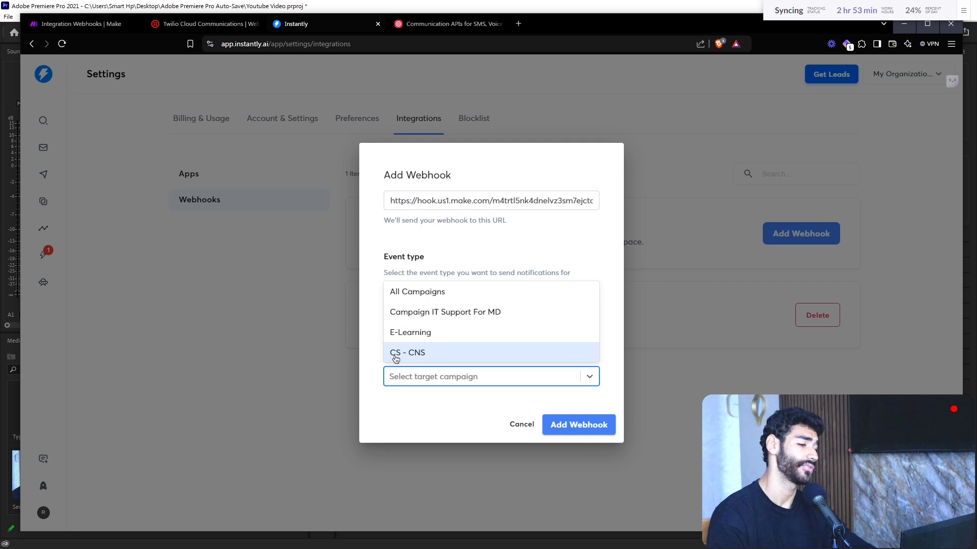
pyautogui.click(411, 406)
pyautogui.click(441, 381)
pyautogui.click(475, 291)
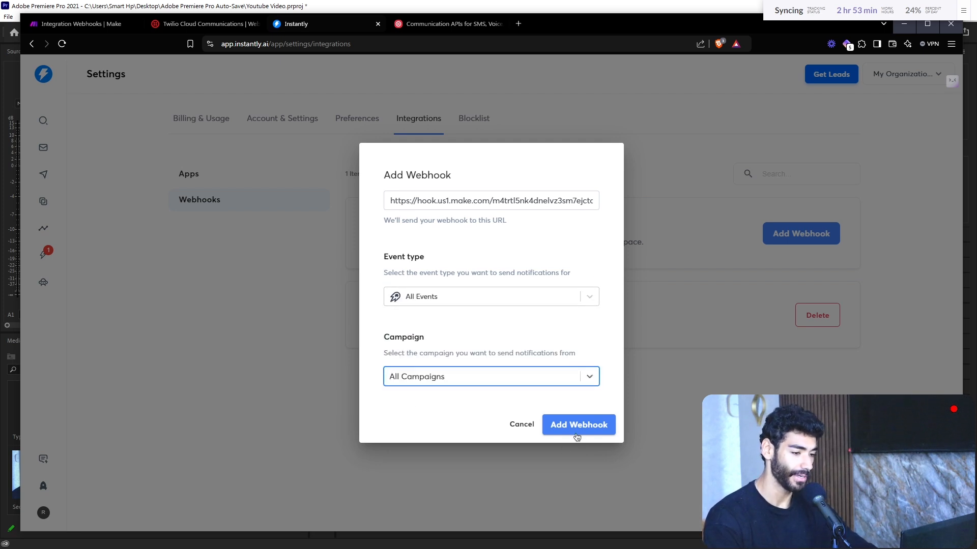
pyautogui.click(524, 429)
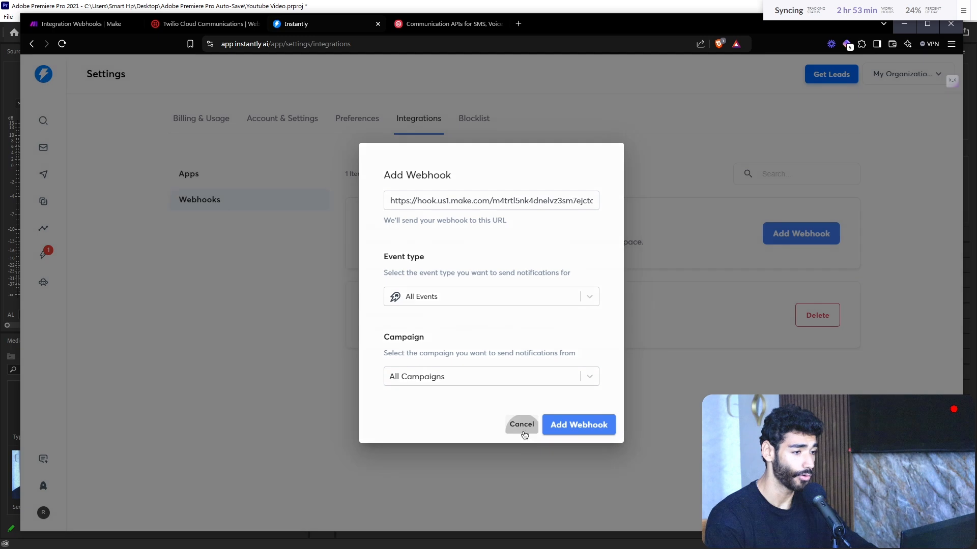
pyautogui.click(99, 25)
# Step: Close the Instantly settings and delete the Instantly Watch Events module
pyautogui.click(588, 358)
pyautogui.rightClick(351, 307)
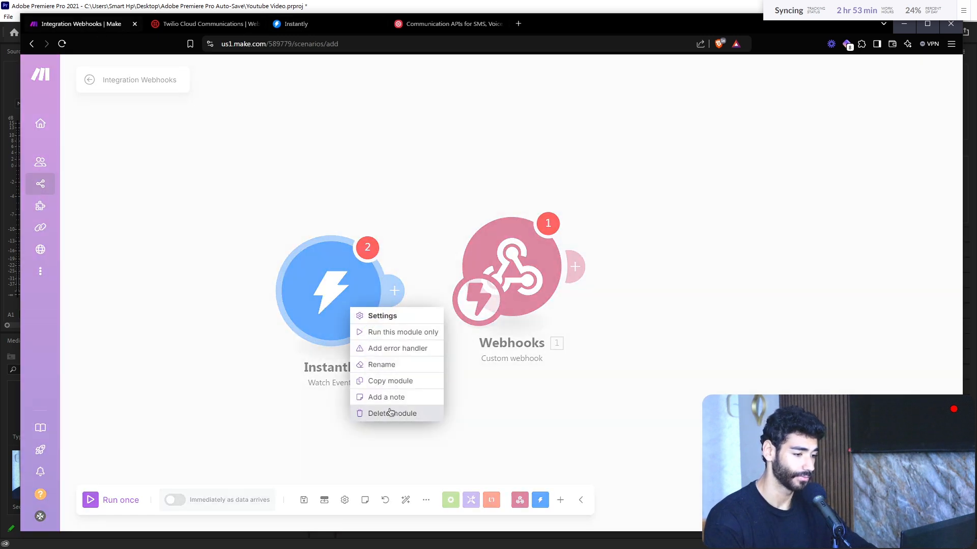
pyautogui.click(391, 414)
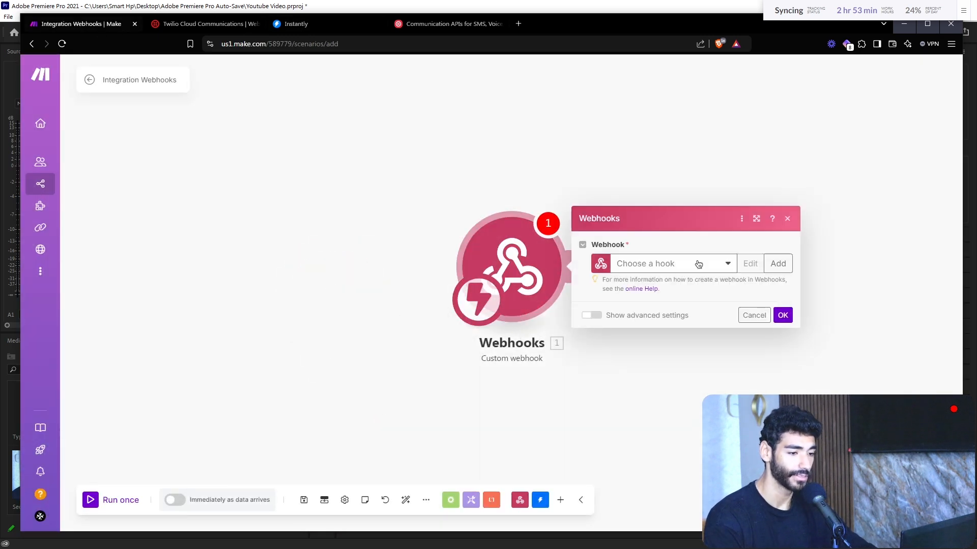
# Step: Create a new Webhooks hook named example and close the webhook settings
pyautogui.click(777, 264)
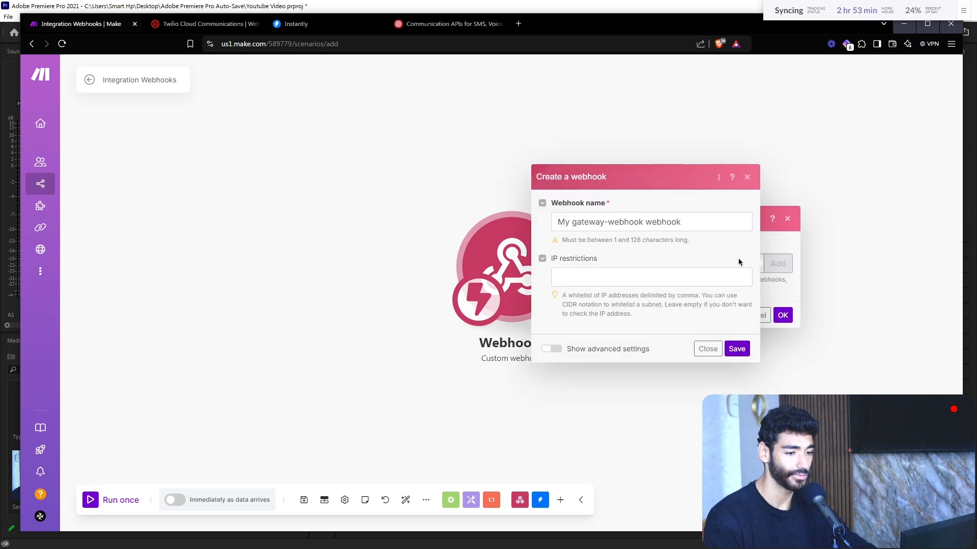
pyautogui.click(627, 226)
pyautogui.hotkey('ctrl', 'a')
pyautogui.press('BackSpace')
pyautogui.write('exampl')
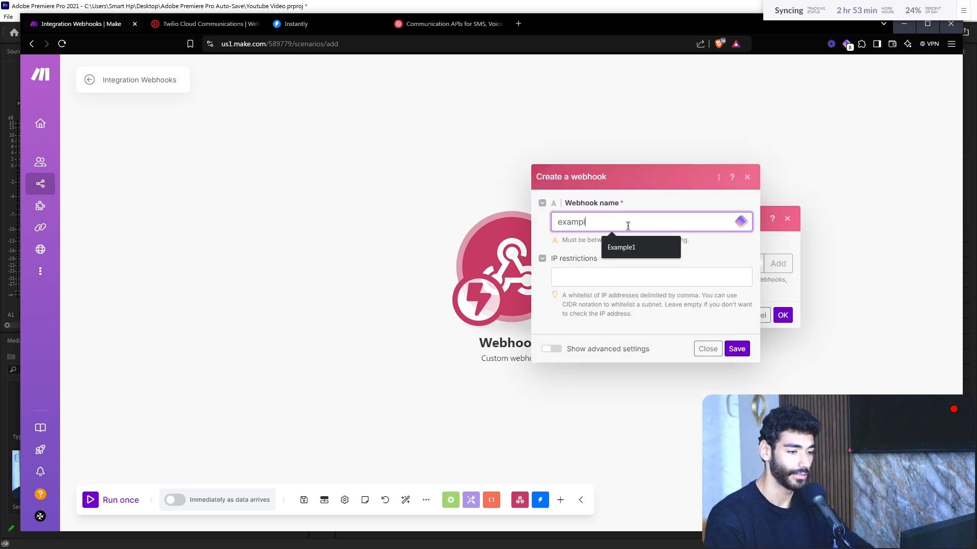
pyautogui.hotkey('ctrl', 'a')
pyautogui.press('BackSpace')
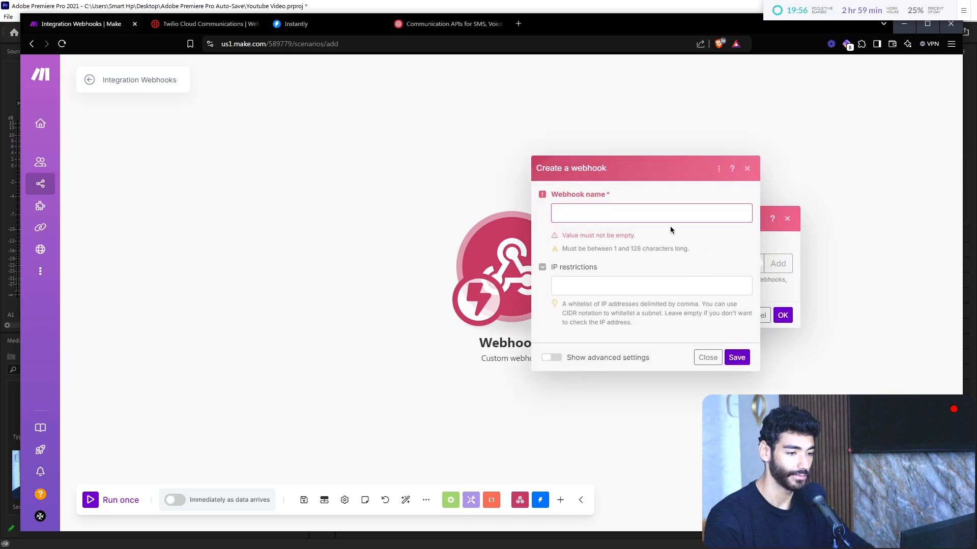
pyautogui.click(649, 218)
pyautogui.write('example')
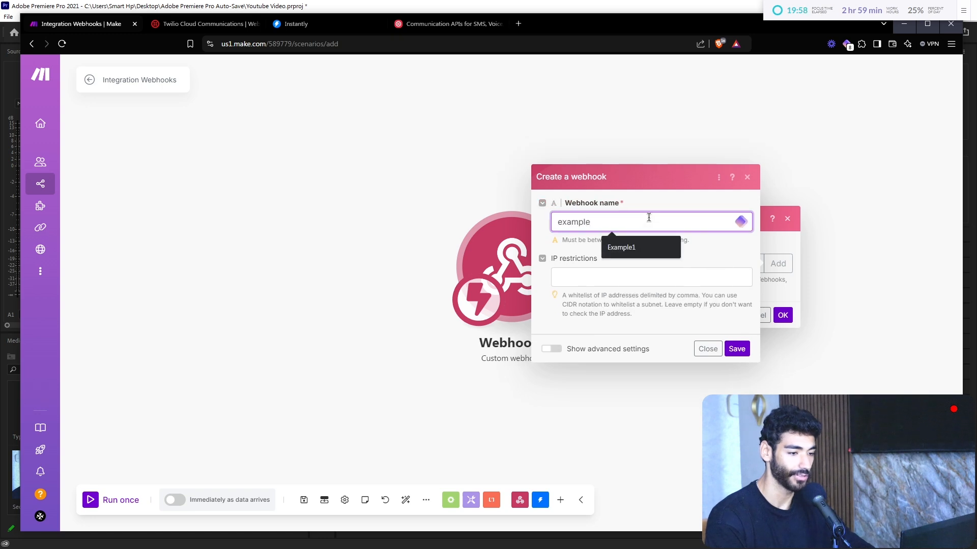
pyautogui.click(737, 349)
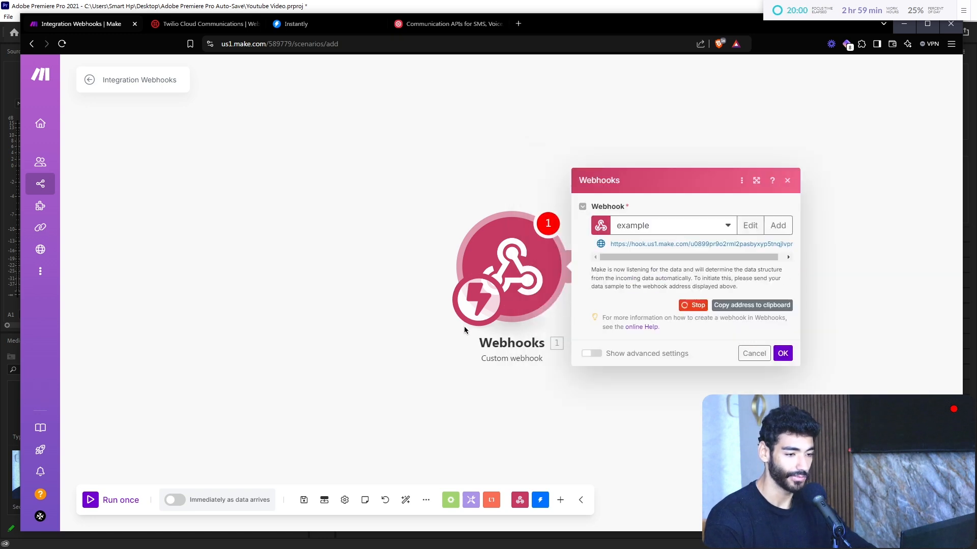
pyautogui.tripleClick(699, 244)
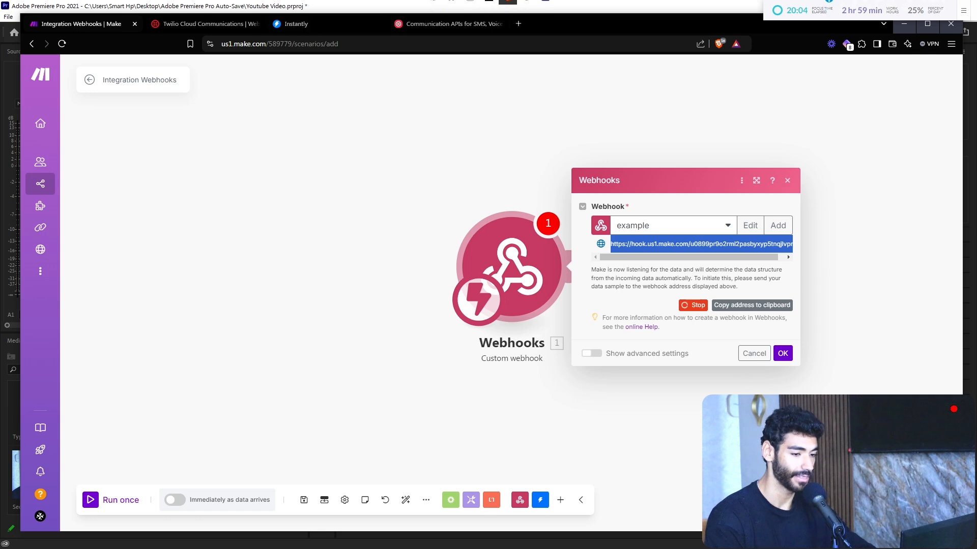
pyautogui.click(754, 355)
pyautogui.moveTo(632, 332); pyautogui.dragTo(464, 285)
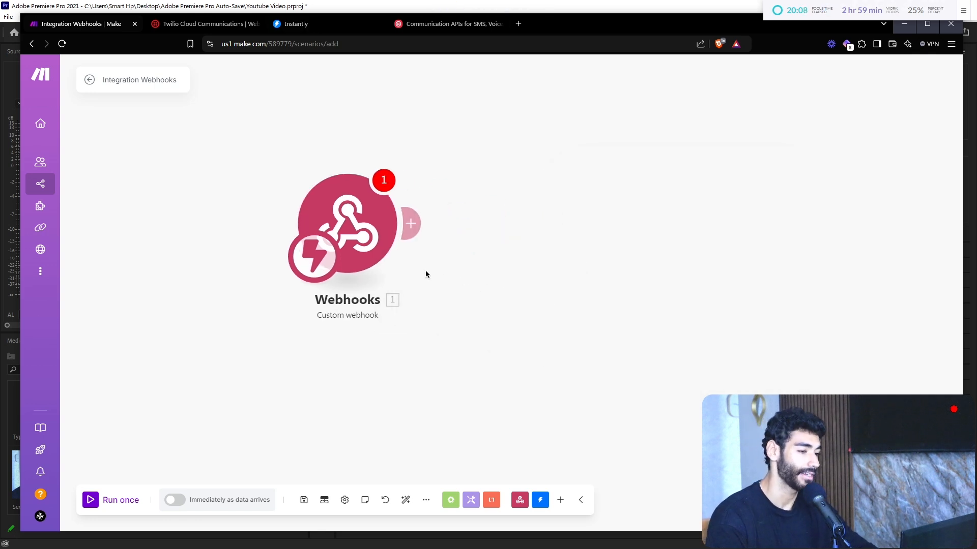
# Step: Delete the Webhooks module and make a new Tools Get multiple variables module the starting module
pyautogui.rightClick(356, 267)
pyautogui.click(392, 349)
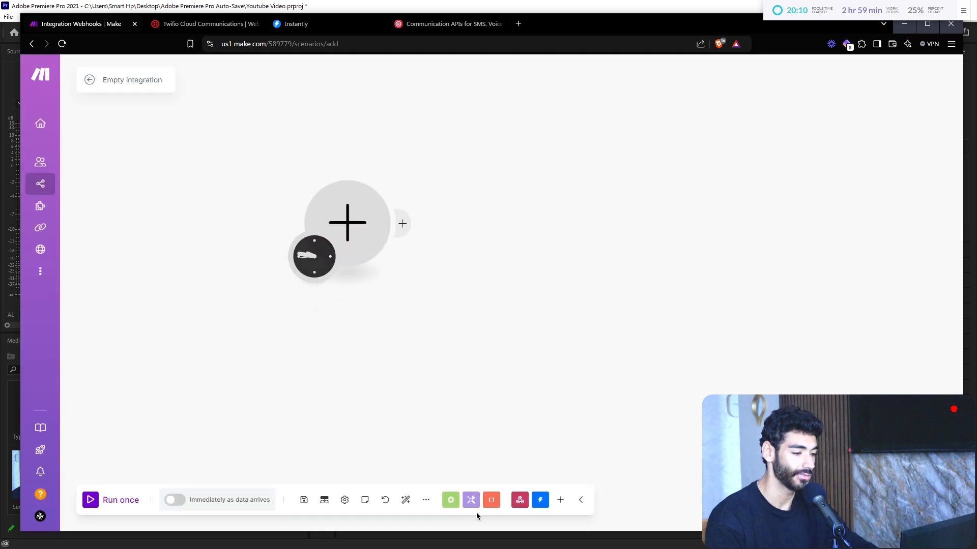
pyautogui.click(472, 503)
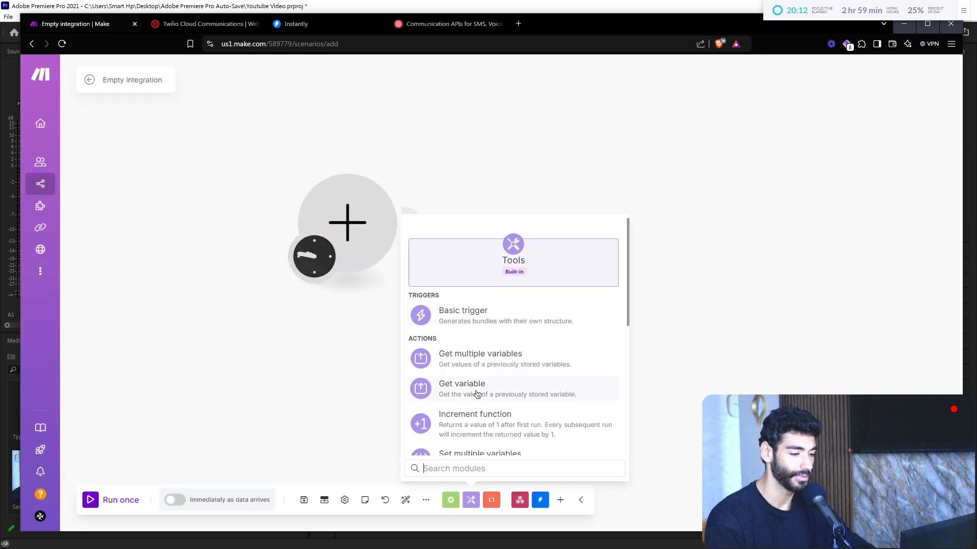
pyautogui.click(480, 358)
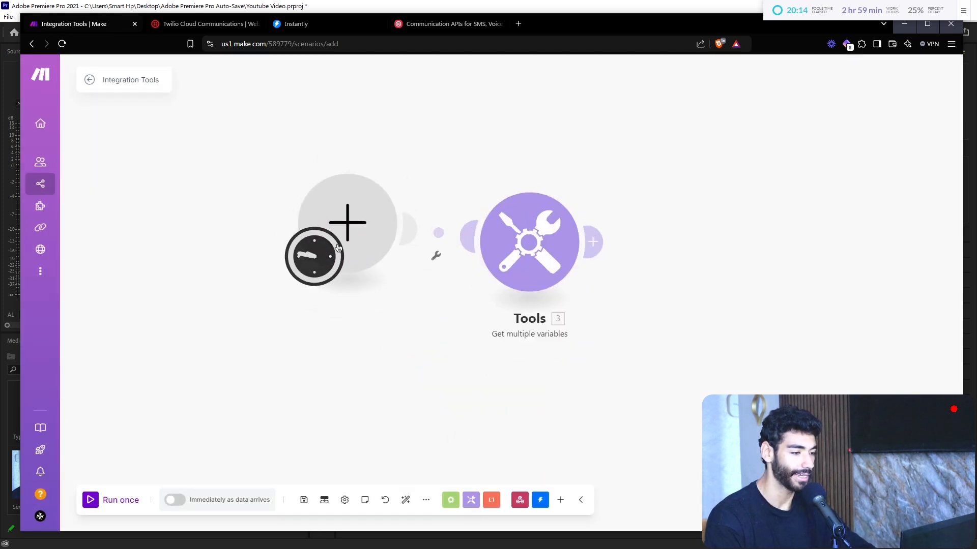
pyautogui.click(436, 255)
pyautogui.click(463, 263)
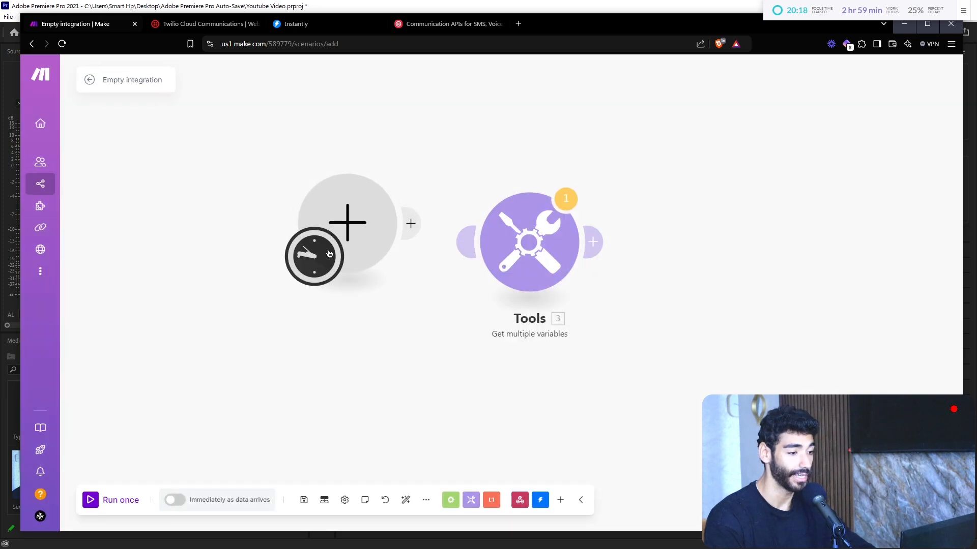
pyautogui.moveTo(328, 254); pyautogui.dragTo(498, 273)
pyautogui.rightClick(375, 230)
pyautogui.click(397, 254)
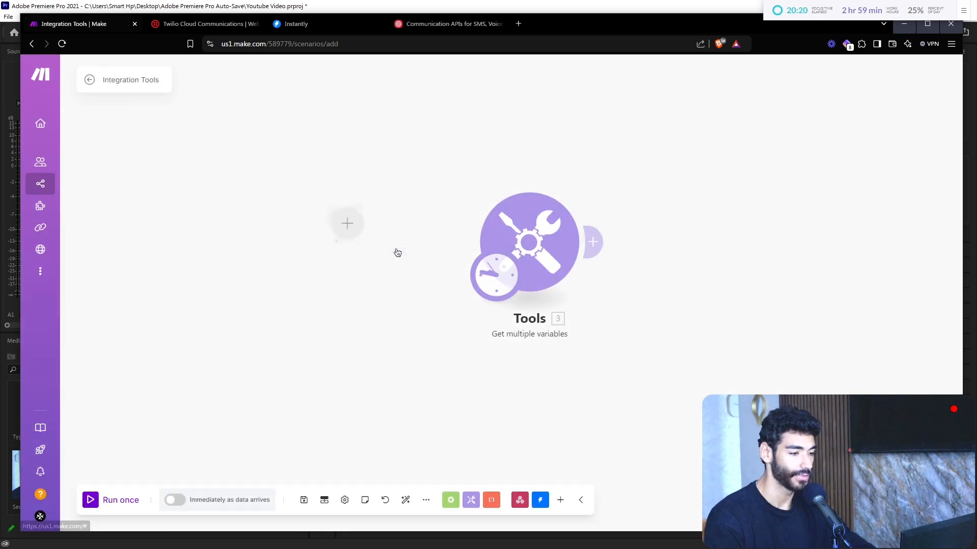
# Step: Begin adding firstName and a second variable to Get multiple variables, then discard the changes
pyautogui.click(529, 242)
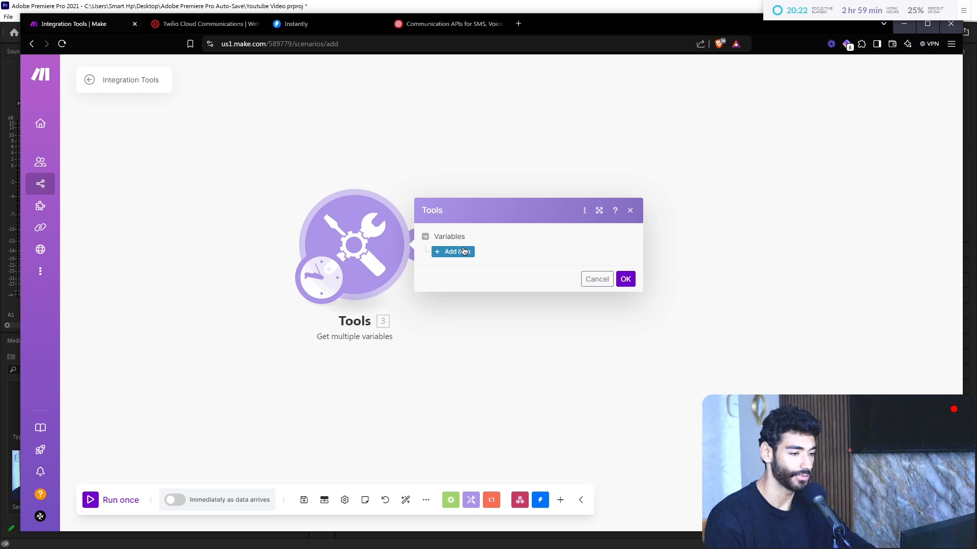
pyautogui.click(464, 251)
pyautogui.click(486, 247)
pyautogui.write('firstName')
pyautogui.click(454, 273)
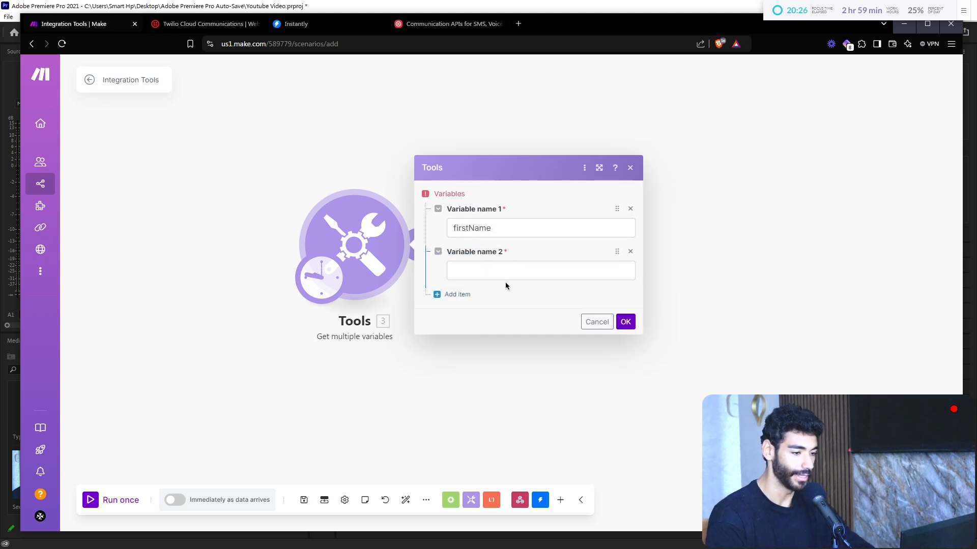
pyautogui.click(521, 274)
pyautogui.write('las')
pyautogui.press('BackSpace')
pyautogui.press('BackSpace')
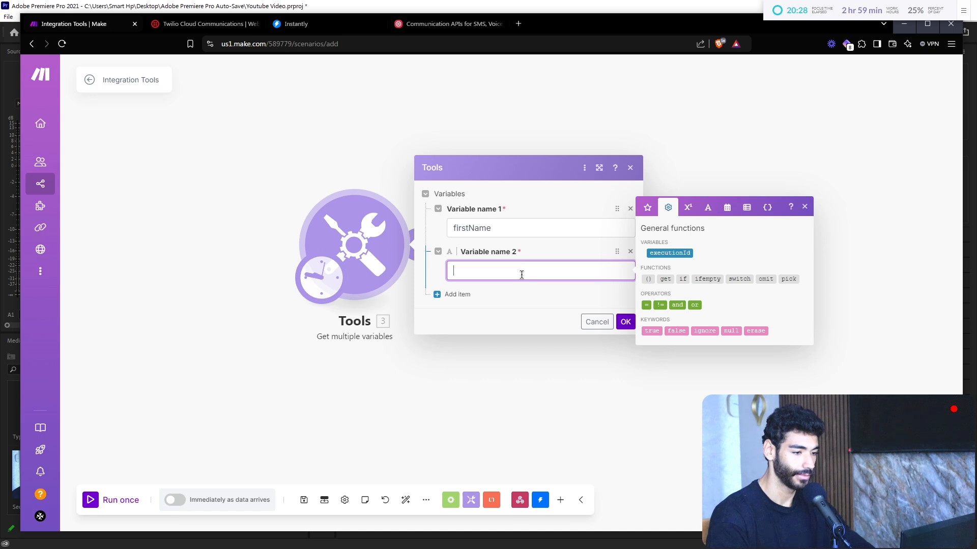
pyautogui.click(453, 294)
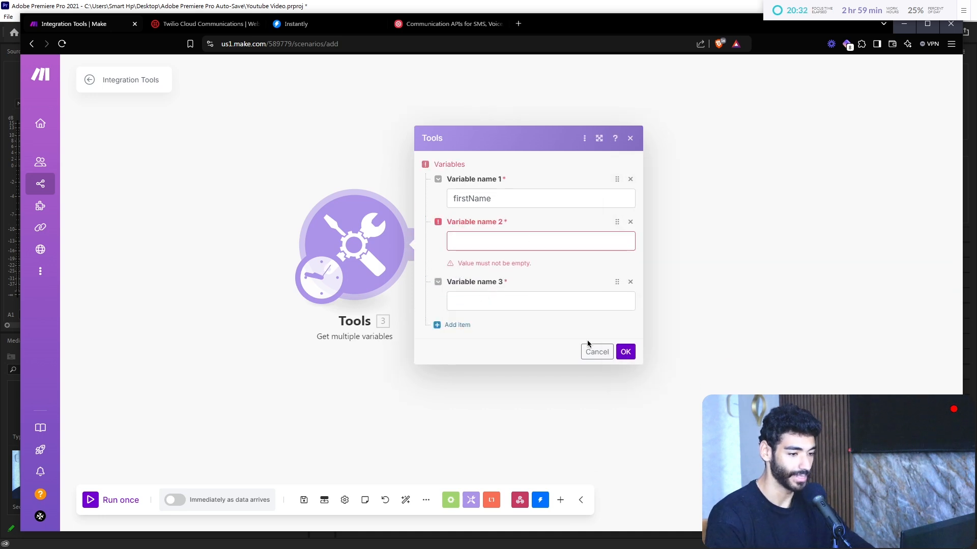
pyautogui.click(597, 351)
# Step: Replace Get multiple variables with a Tools Set multiple variables module
pyautogui.rightClick(364, 244)
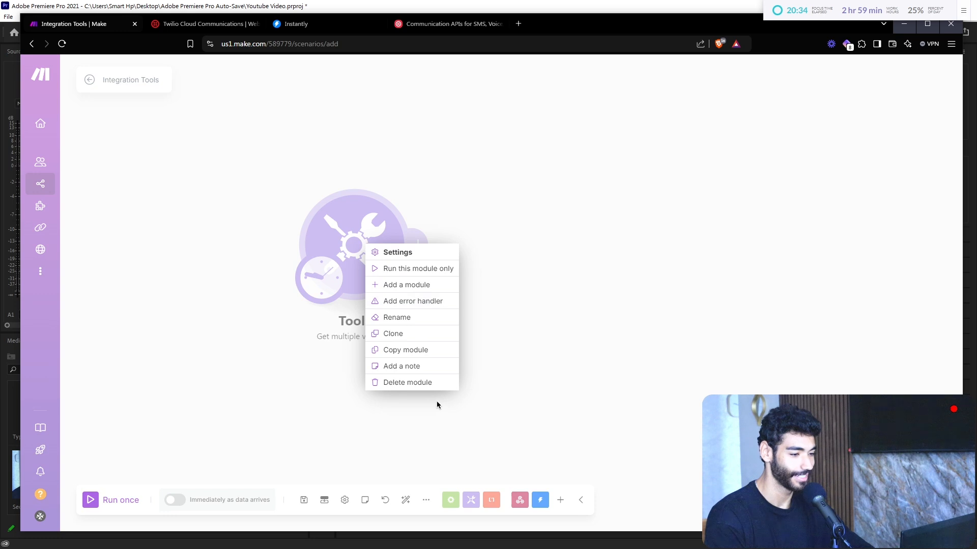
pyautogui.click(429, 383)
pyautogui.click(473, 503)
pyautogui.write('set')
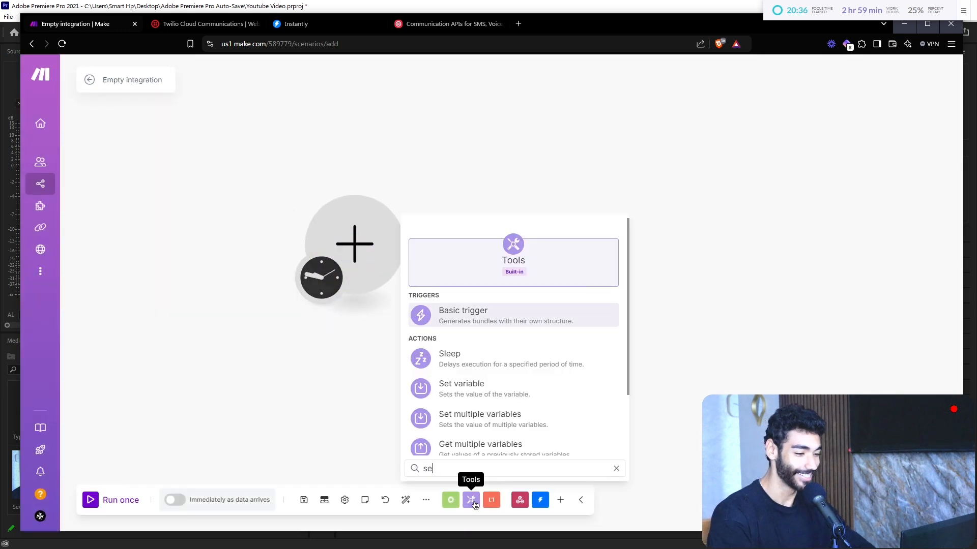
pyautogui.click(512, 350)
# Step: Attach the schedule trigger to Set multiple variables and delete the leftover empty module
pyautogui.moveTo(512, 356); pyautogui.dragTo(543, 296)
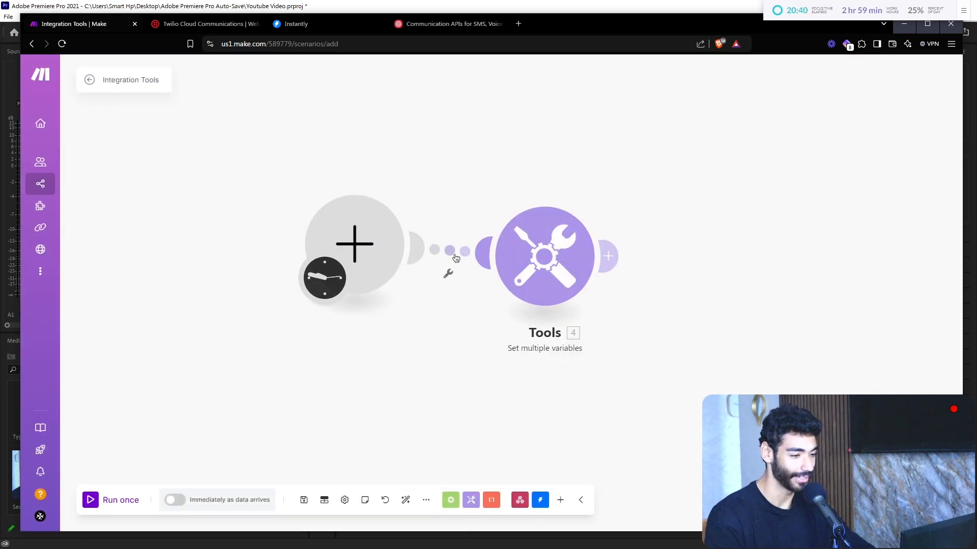
pyautogui.click(447, 274)
pyautogui.click(484, 341)
pyautogui.moveTo(304, 271); pyautogui.dragTo(493, 283)
pyautogui.rightClick(368, 256)
pyautogui.click(413, 283)
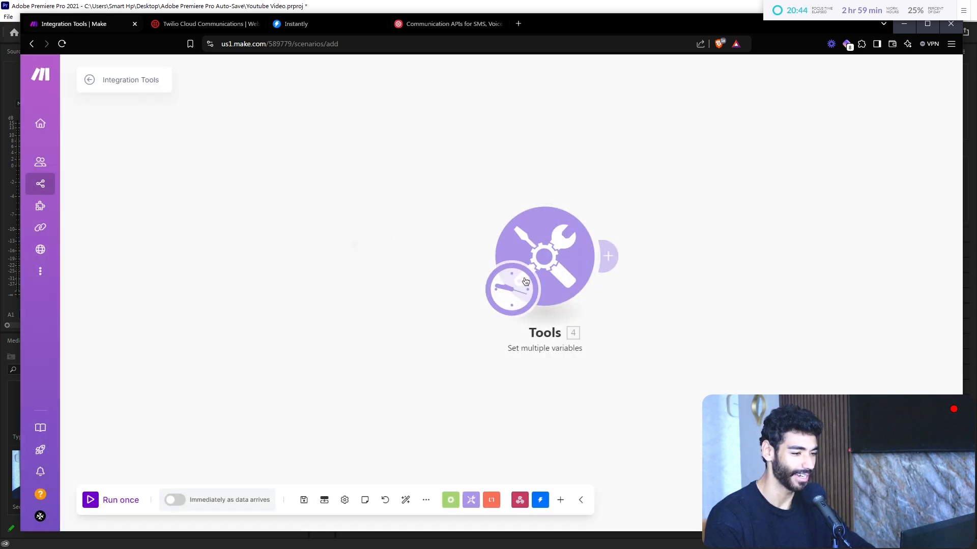
# Step: Add firstName and lastName variables holding the sample lead's first and last name
pyautogui.click(407, 249)
pyautogui.click(474, 252)
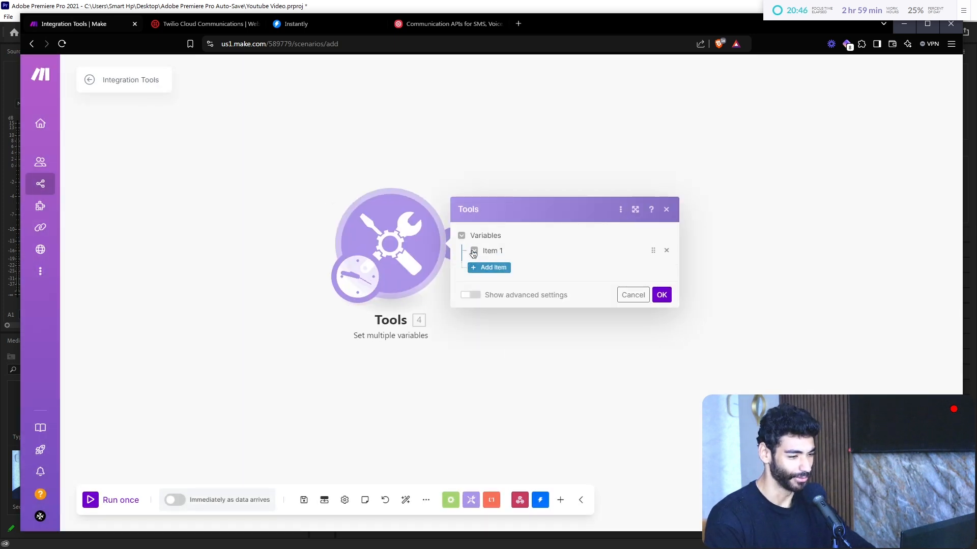
pyautogui.click(544, 231)
pyautogui.write('flrstName')
pyautogui.press('Tab')
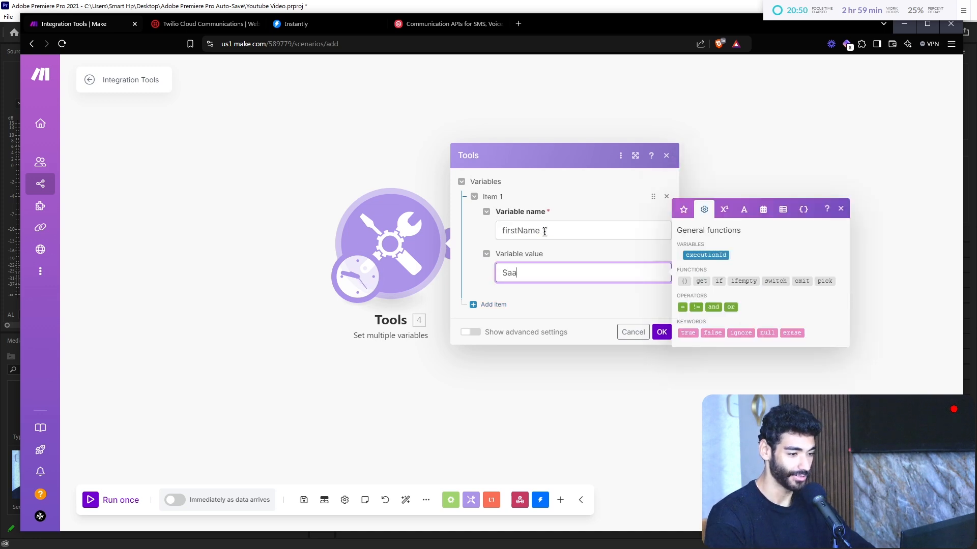
pyautogui.click(489, 304)
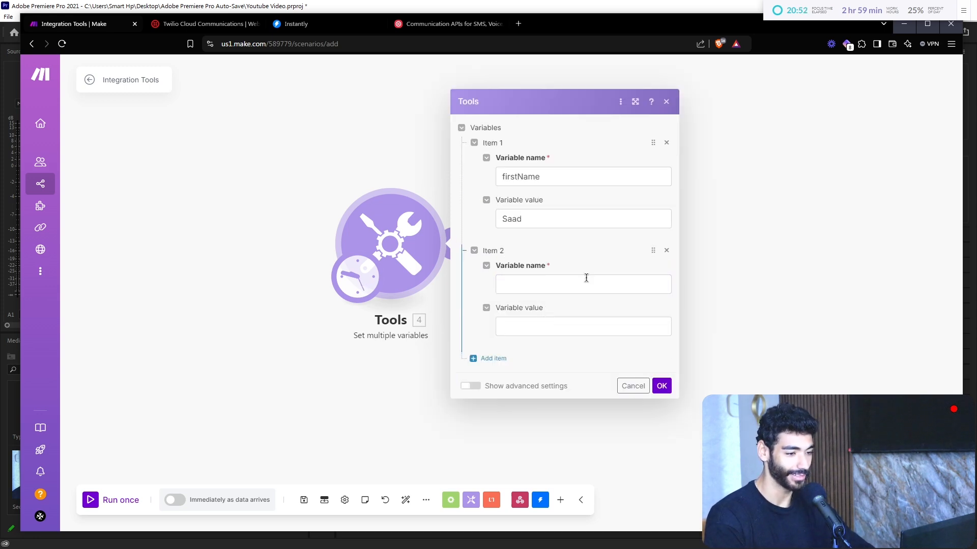
pyautogui.click(587, 279)
pyautogui.write('lastName')
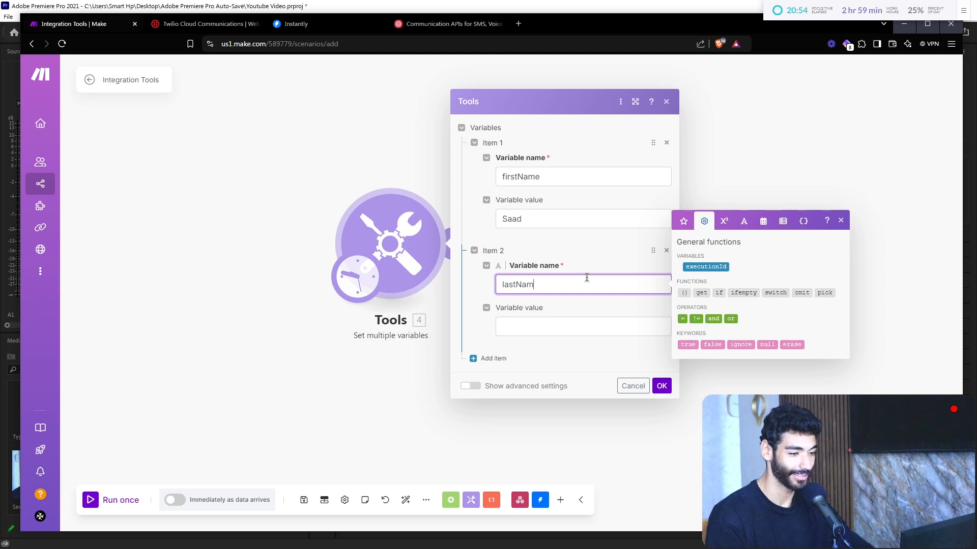
pyautogui.click(548, 323)
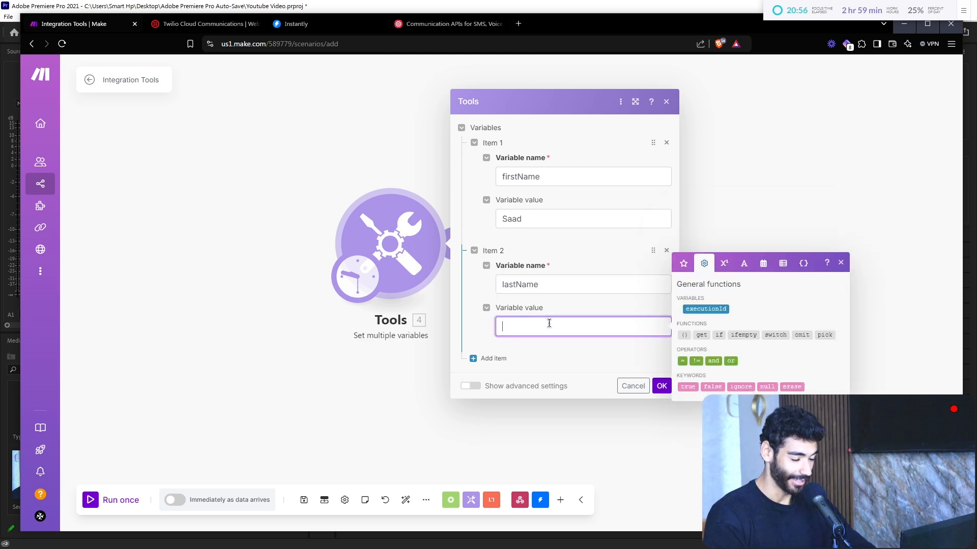
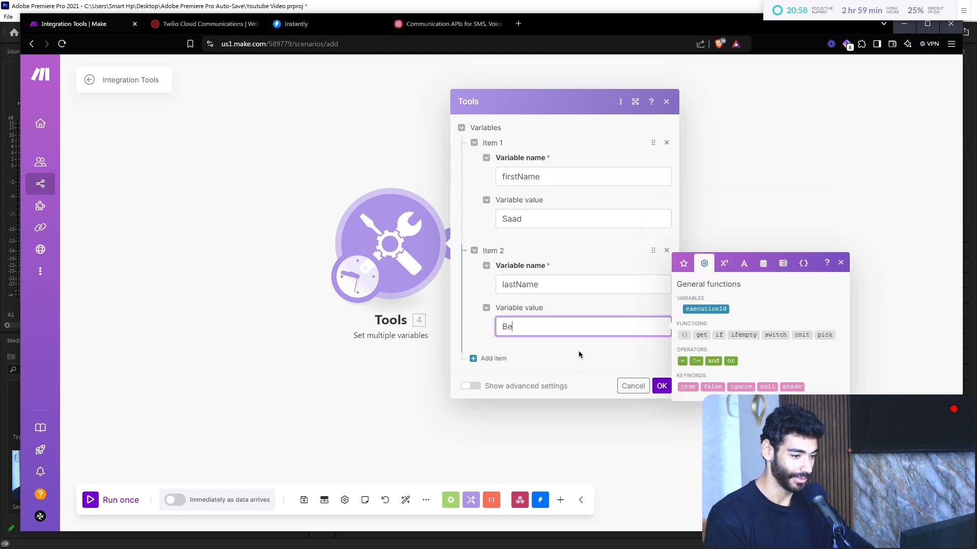
# Step: Add an email variable with the lead's e-mail address and leadReply set to X, then save
pyautogui.click(494, 358)
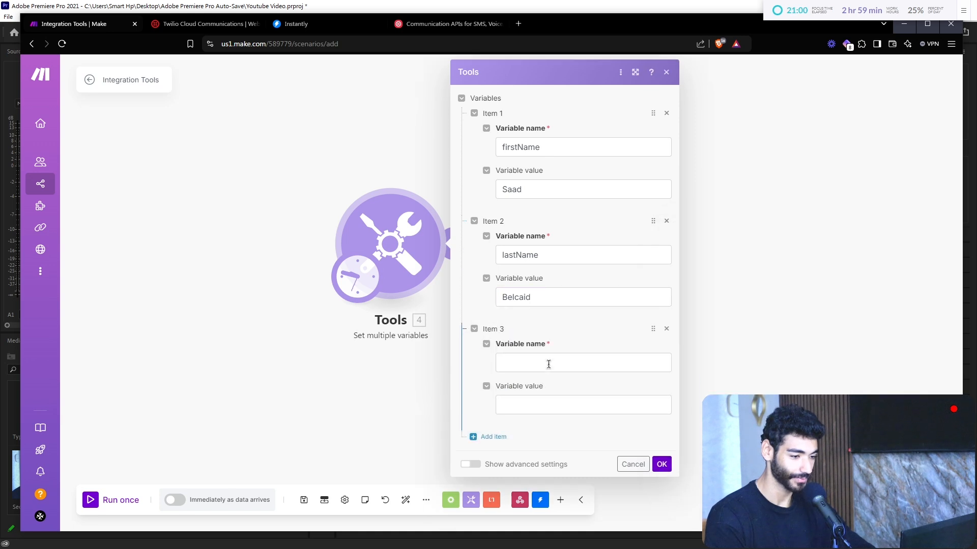
pyautogui.write('emao')
pyautogui.write('l')
pyautogui.press('Tab')
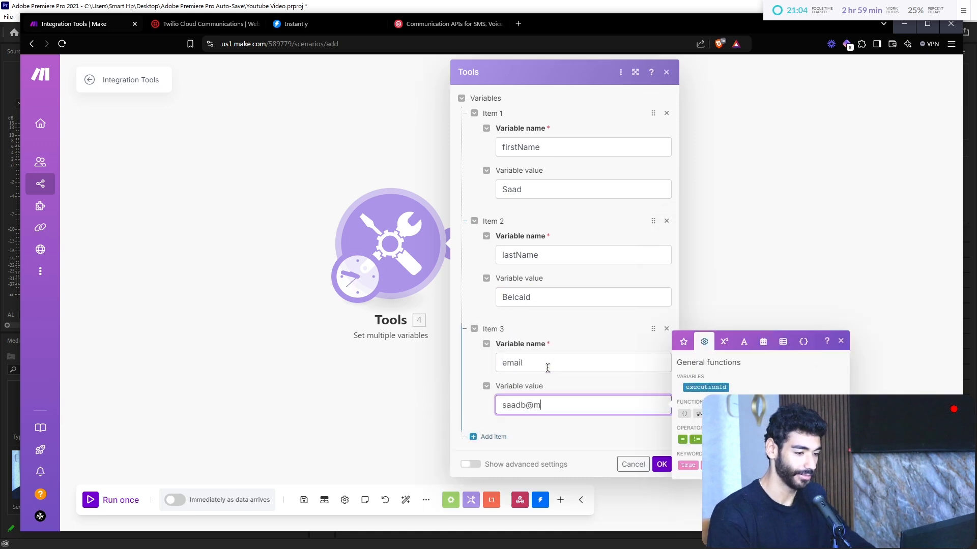
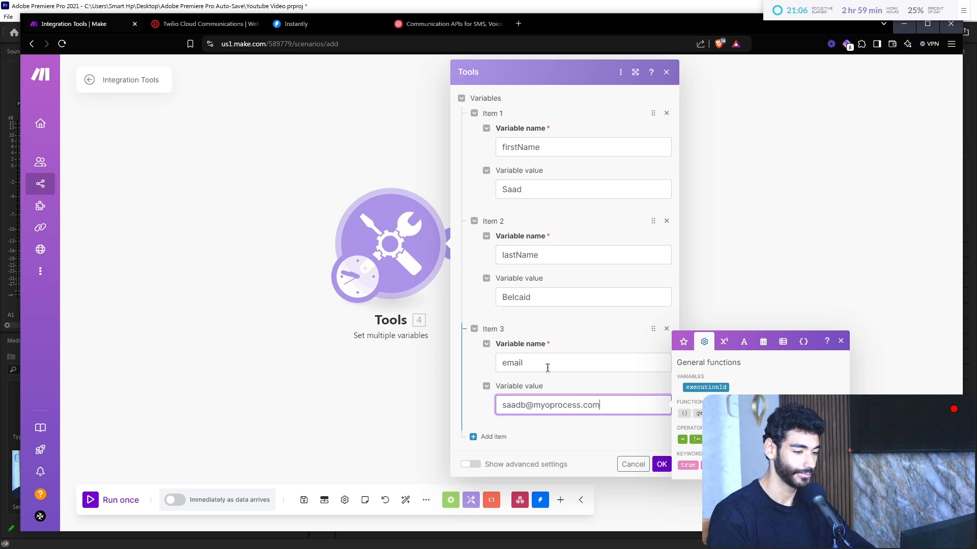
pyautogui.click(488, 436)
pyautogui.scroll(-1, 488, 458)
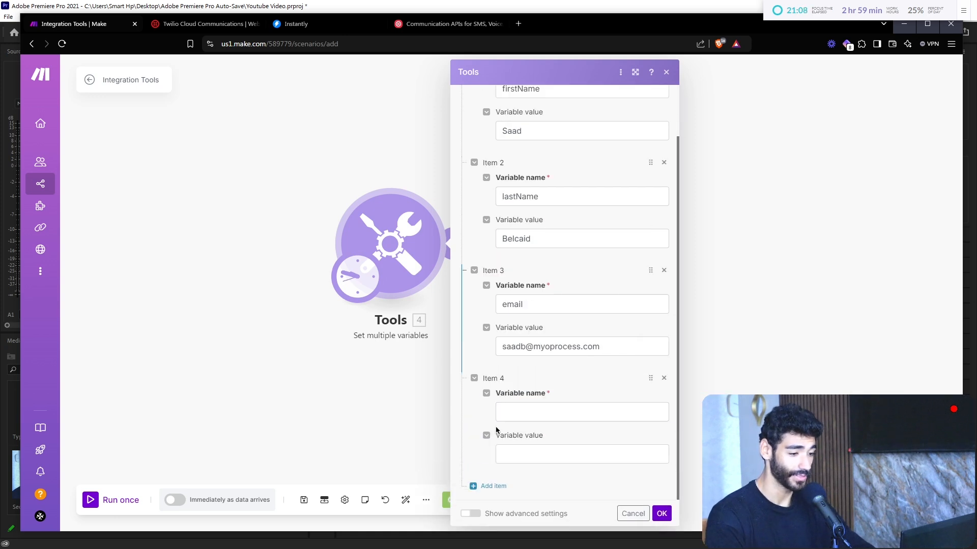
pyautogui.click(516, 417)
pyautogui.write('repl')
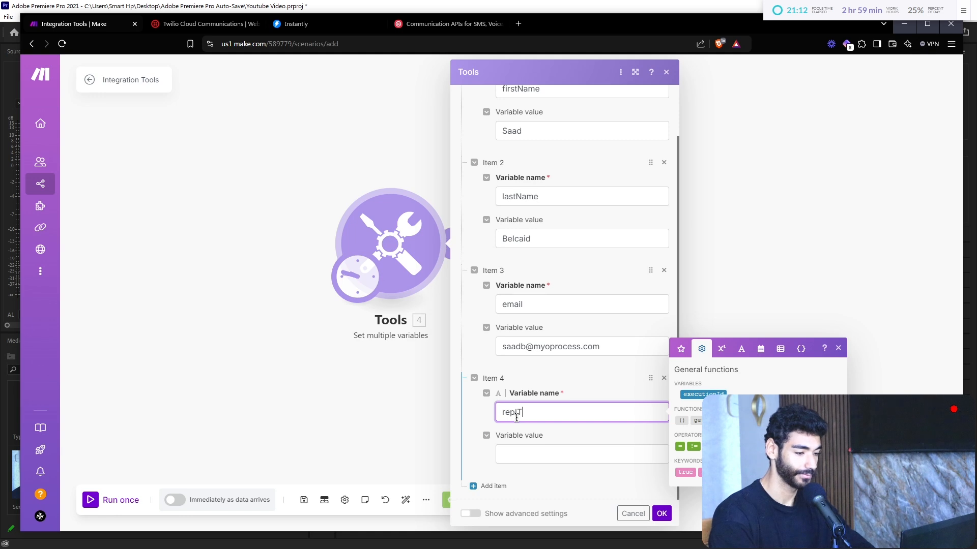
pyautogui.write('T')
pyautogui.hotkey('ctrl', 'l')
pyautogui.click(516, 418)
pyautogui.hotkey('ctrl', 'a')
pyautogui.press('BackSpace')
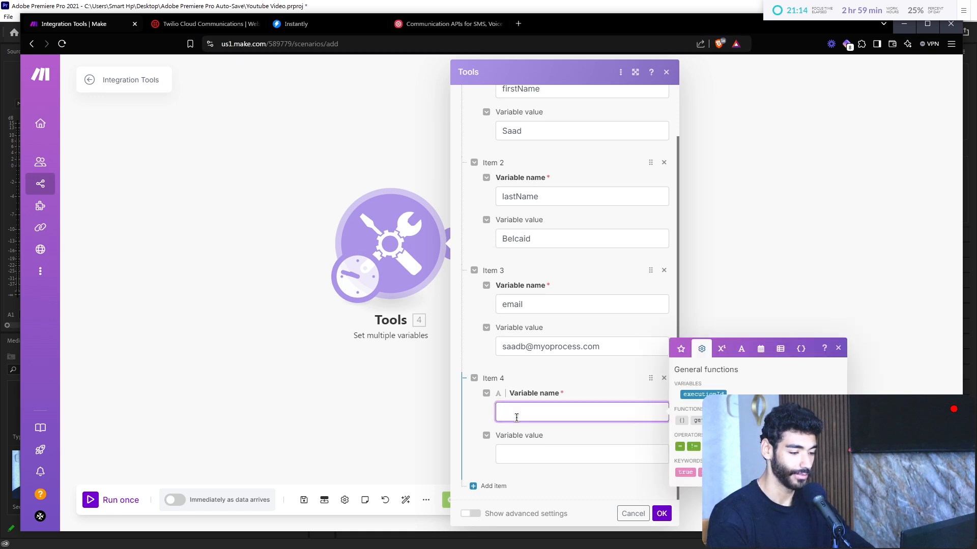
pyautogui.write('leadRep')
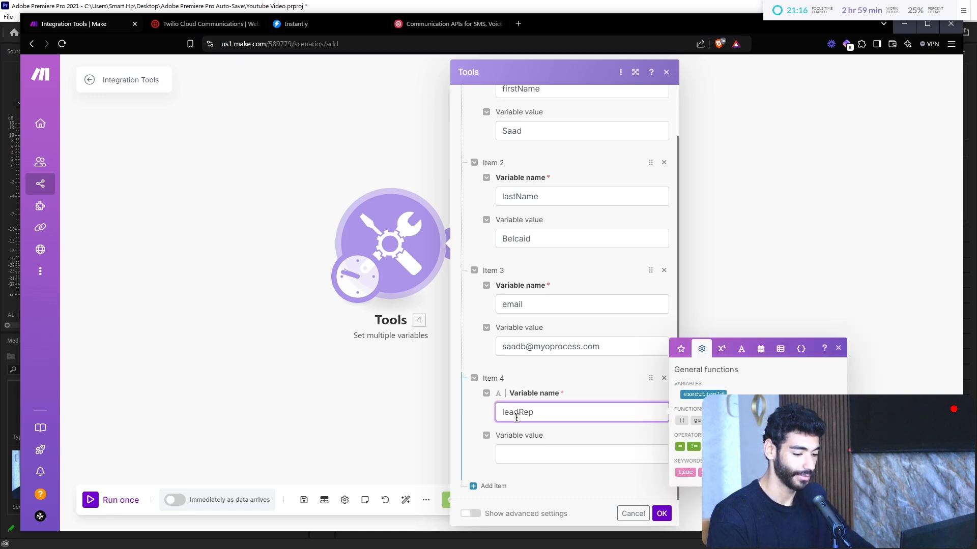
pyautogui.write('ly')
pyautogui.press('Tab')
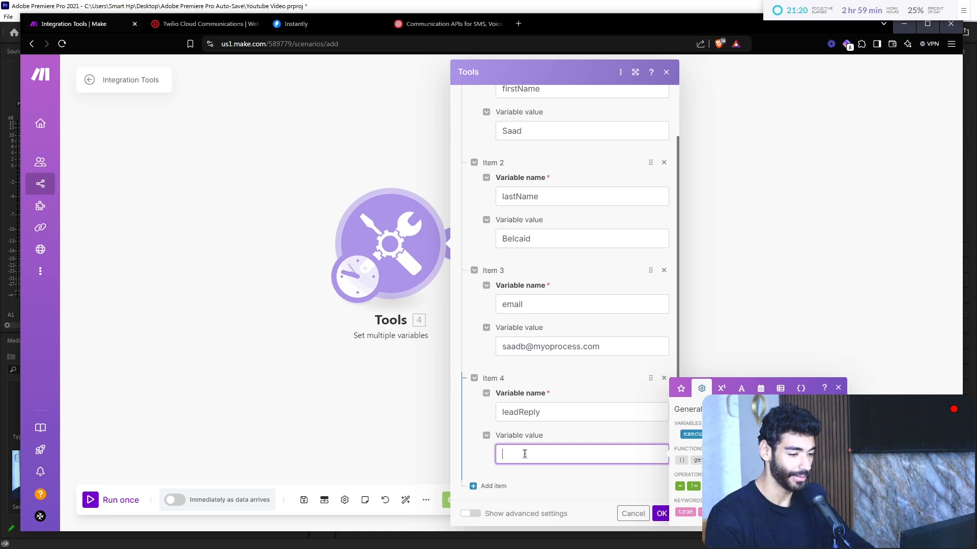
pyautogui.write('X')
pyautogui.click(662, 514)
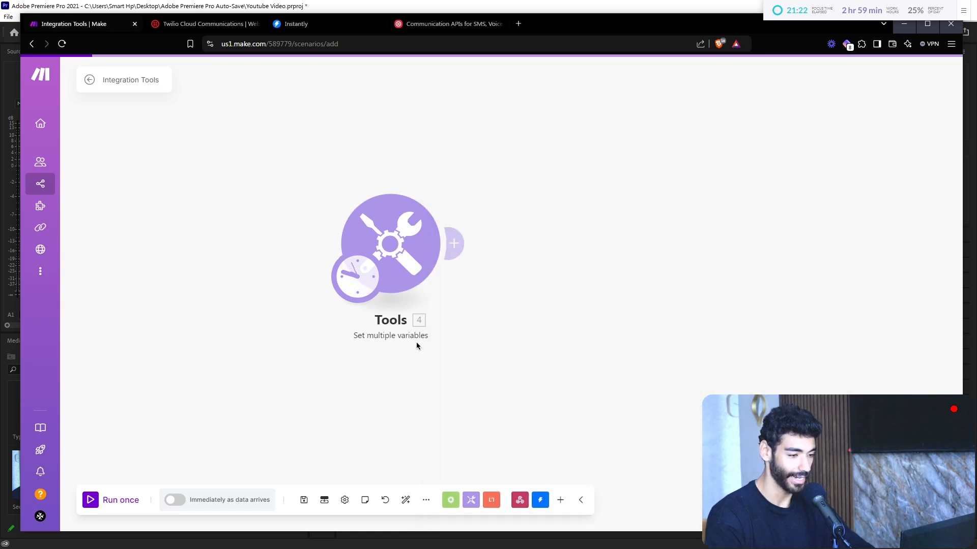
# Step: Add an OpenAI Create a Completion module set to the gpt-4o model
pyautogui.click(561, 500)
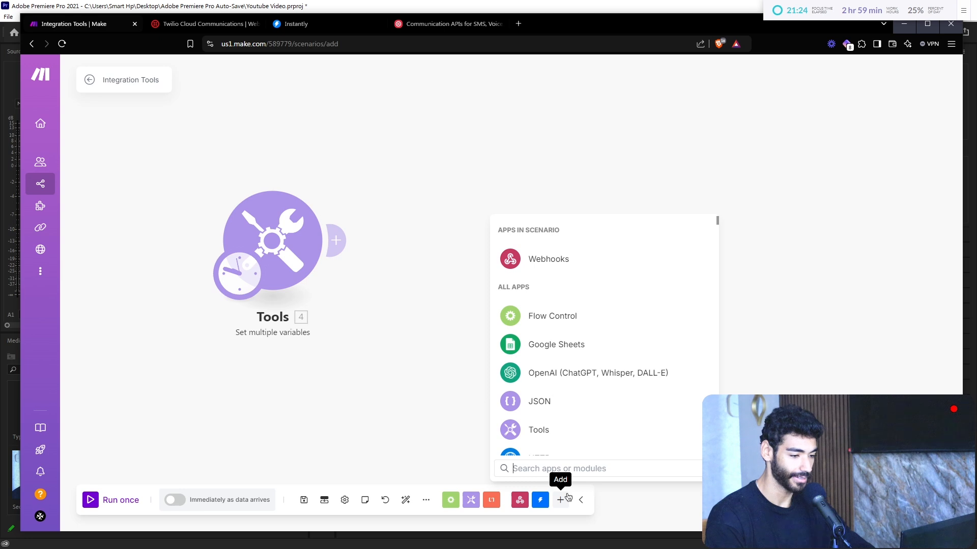
pyautogui.write('cre')
pyautogui.click(600, 259)
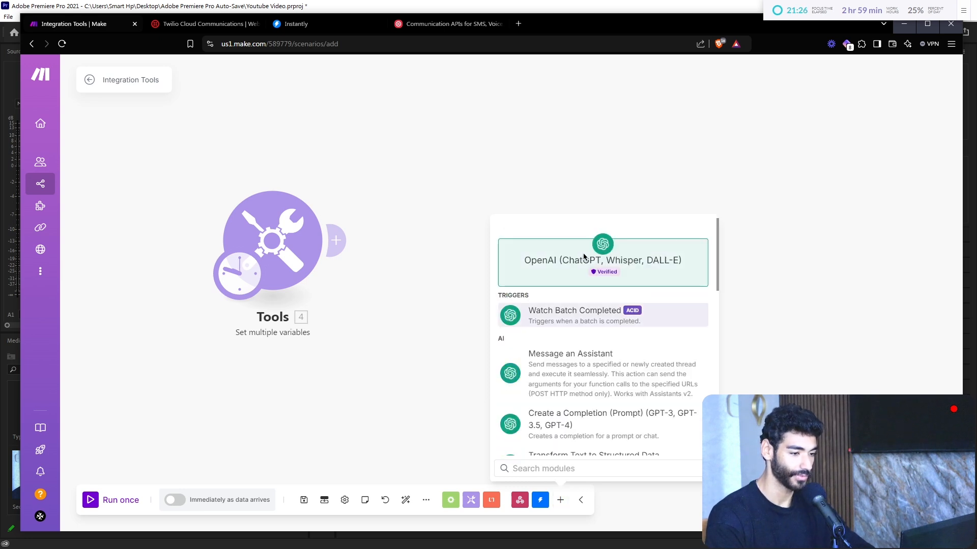
pyautogui.write('cre')
pyautogui.click(585, 320)
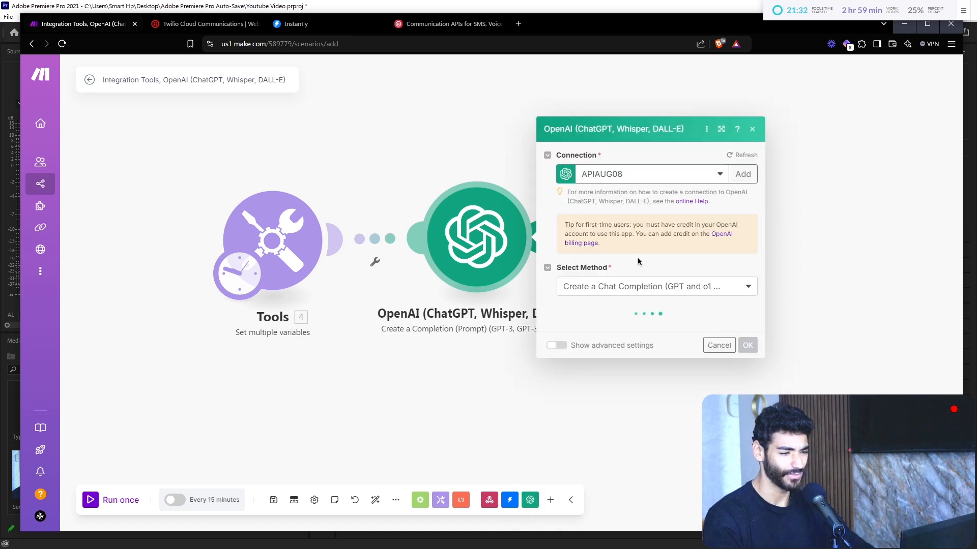
pyautogui.click(643, 274)
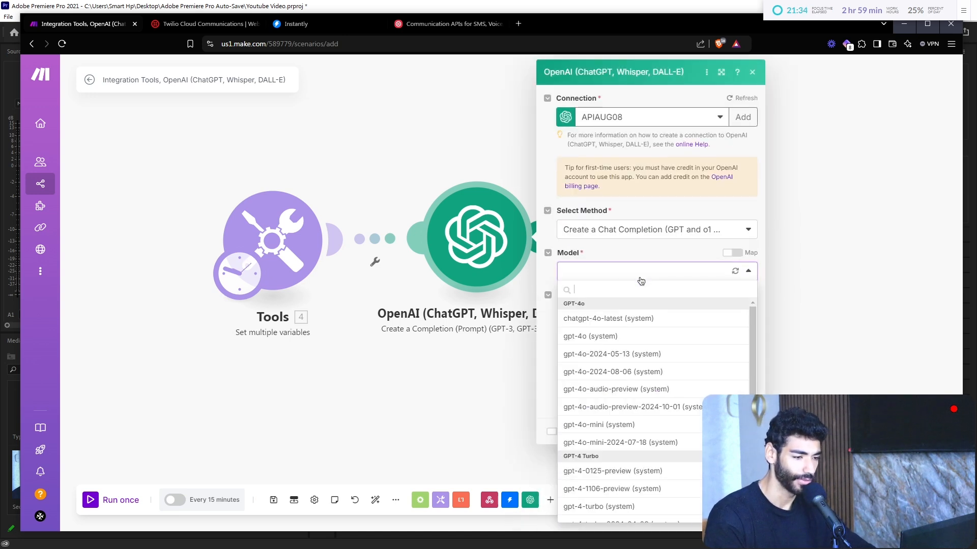
pyautogui.click(626, 336)
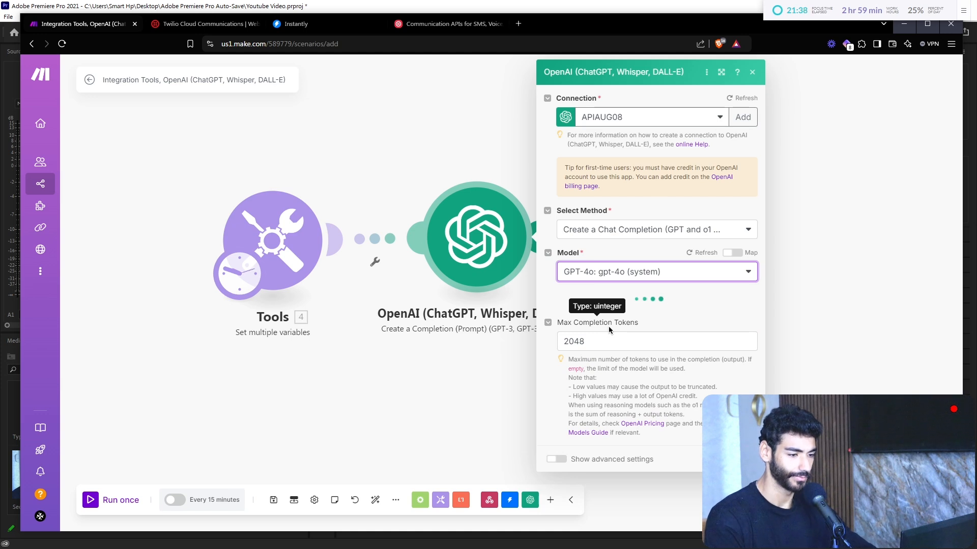
# Step: Add a System message reading 'You are a helpful intelligent sales assistant'
pyautogui.click(587, 311)
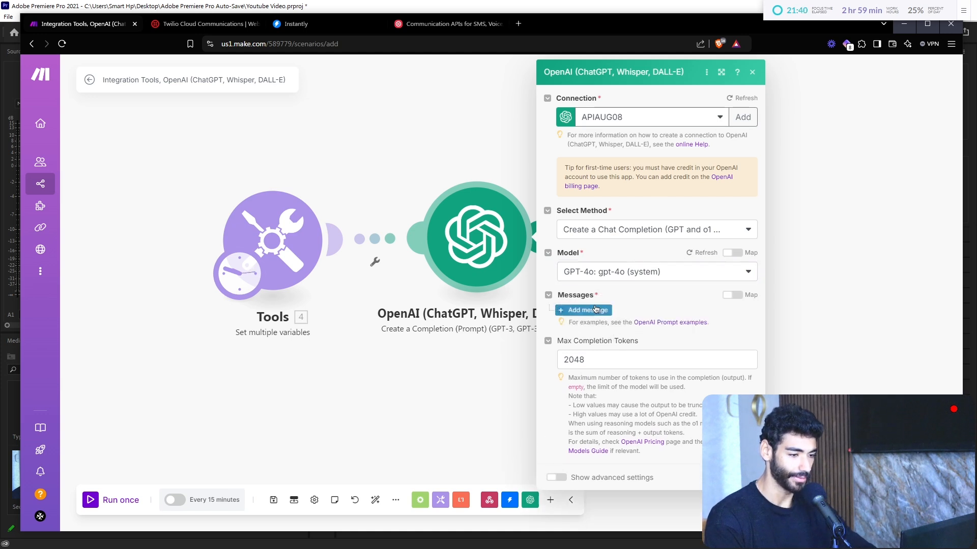
pyautogui.click(616, 344)
pyautogui.click(631, 363)
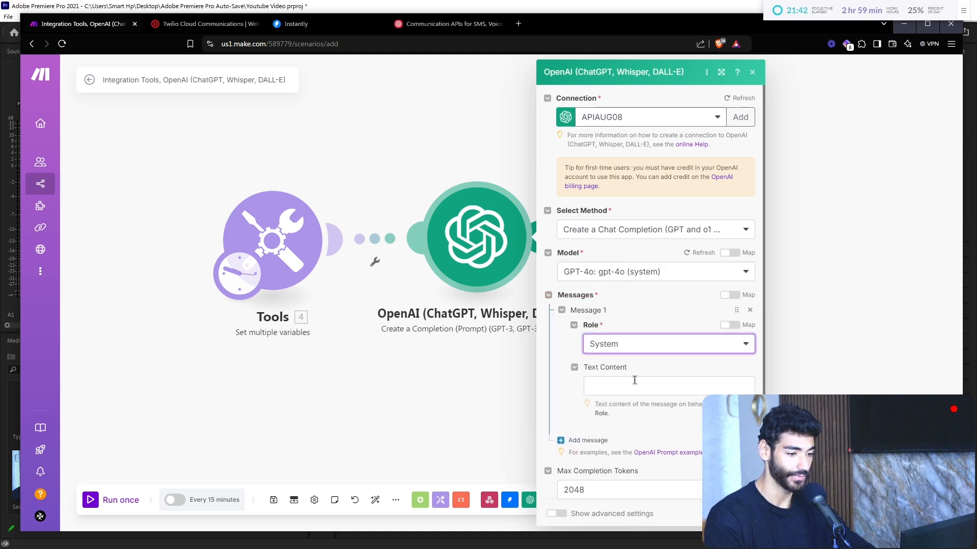
pyautogui.click(639, 387)
pyautogui.write('You are')
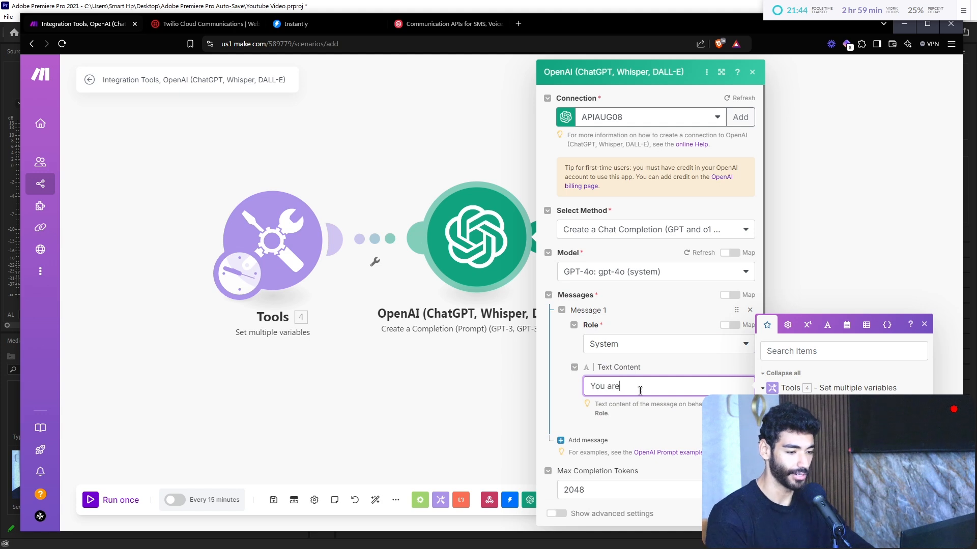
pyautogui.write(' ah')
pyautogui.press('BackSpace')
pyautogui.write('helpful intelligne')
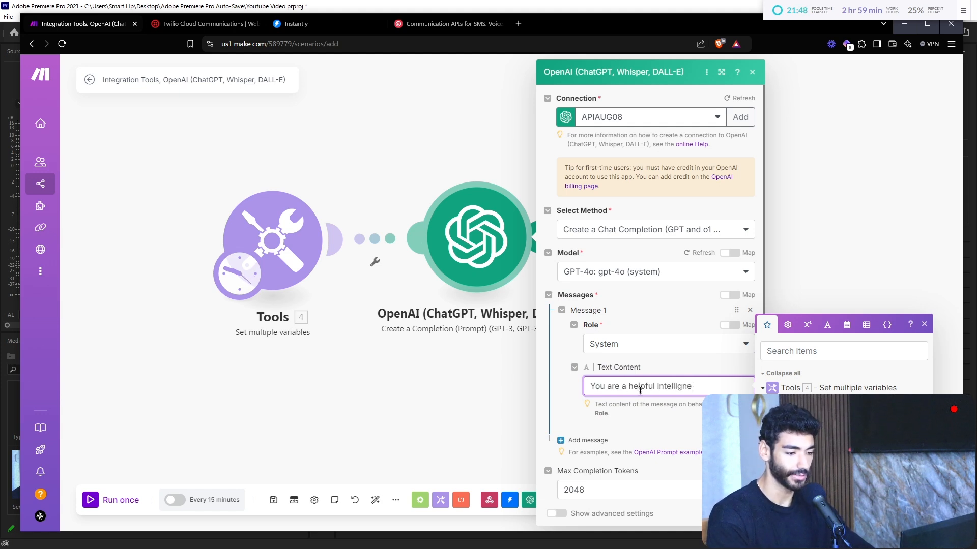
pyautogui.write('ass')
pyautogui.press('BackSpace')
pyautogui.press('BackSpace')
pyautogui.press('BackSpace')
pyautogui.press('BackSpace')
pyautogui.press('BackSpace')
pyautogui.press('BackSpace')
pyautogui.press('BackSpace')
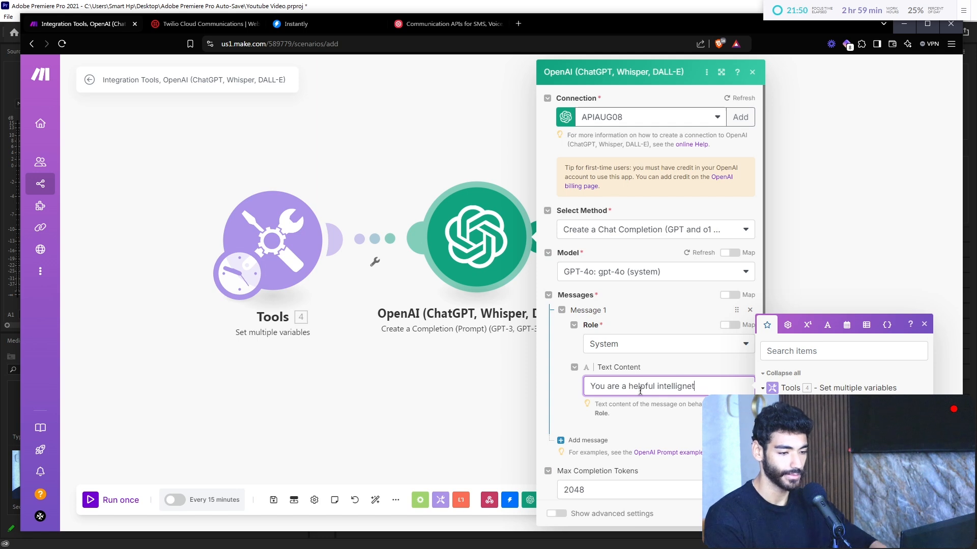
pyautogui.write('gent sales asistant')
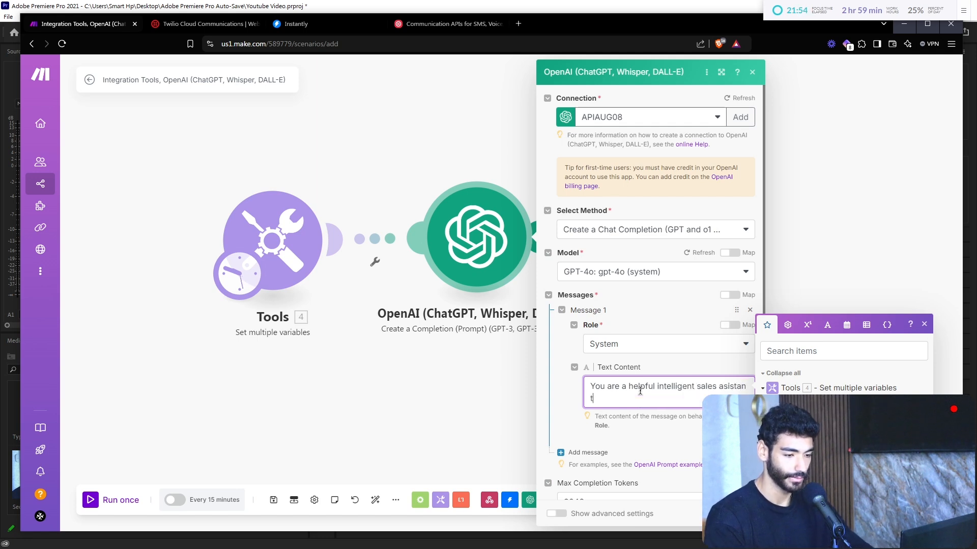
pyautogui.scroll(-2, 640, 391)
pyautogui.click(727, 280)
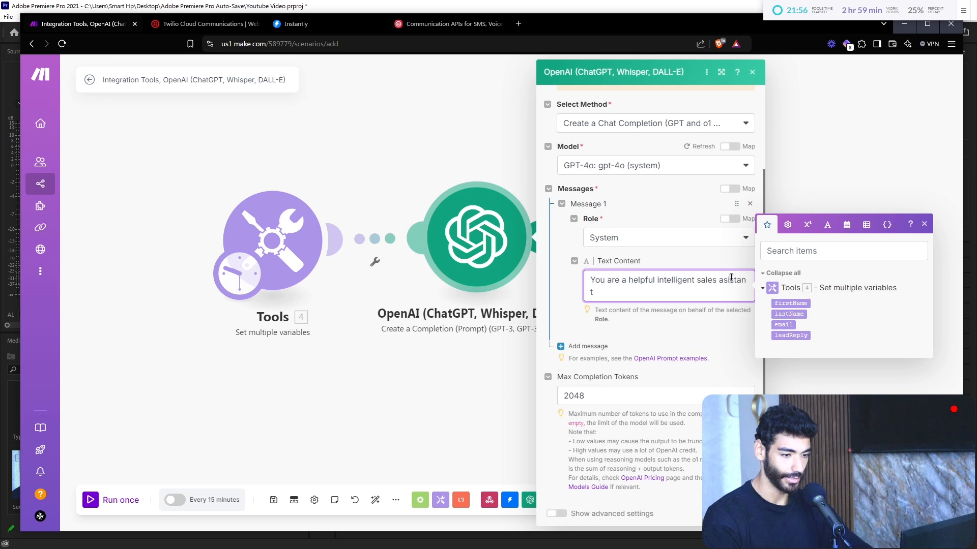
pyautogui.write('s')
pyautogui.click(704, 297)
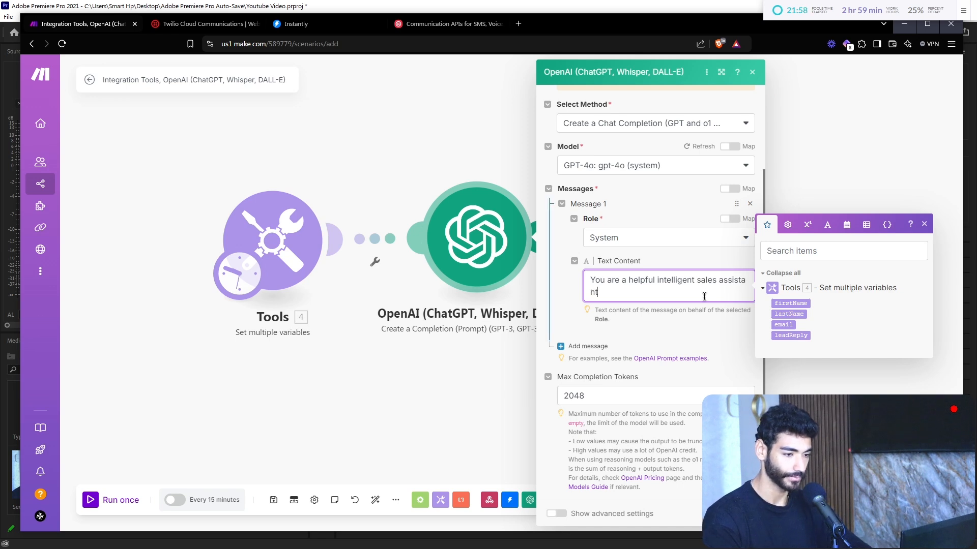
# Step: Add a second prompt message with the User role
pyautogui.click(585, 346)
pyautogui.click(628, 379)
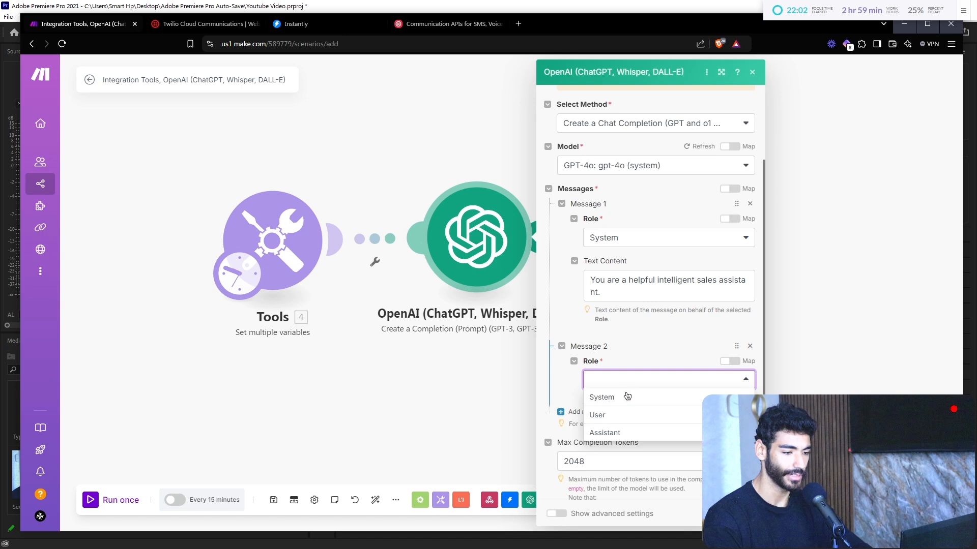
pyautogui.click(619, 421)
# Step: Extend the system prompt to say it classifies lead responses from our emails into categories
pyautogui.scroll(-1, 623, 417)
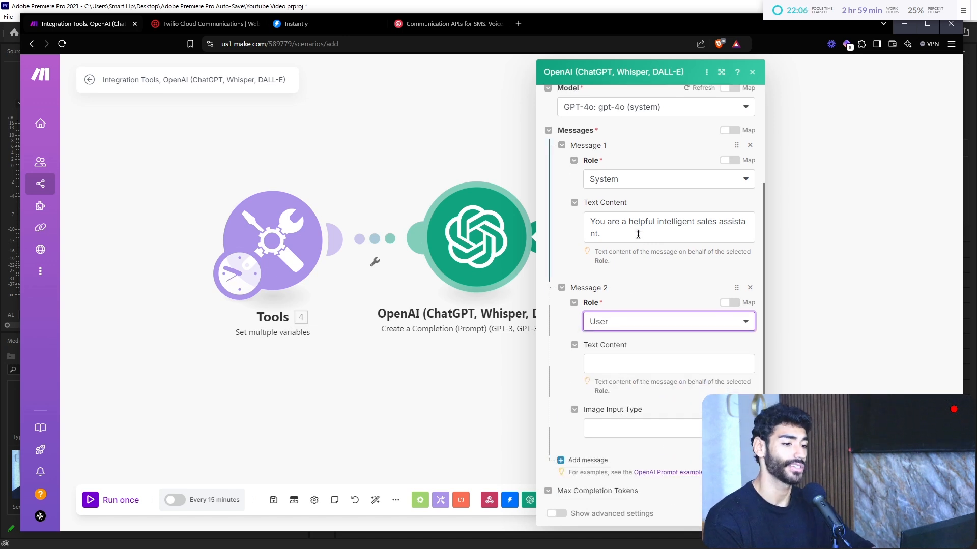
pyautogui.click(638, 234)
pyautogui.write('that clas')
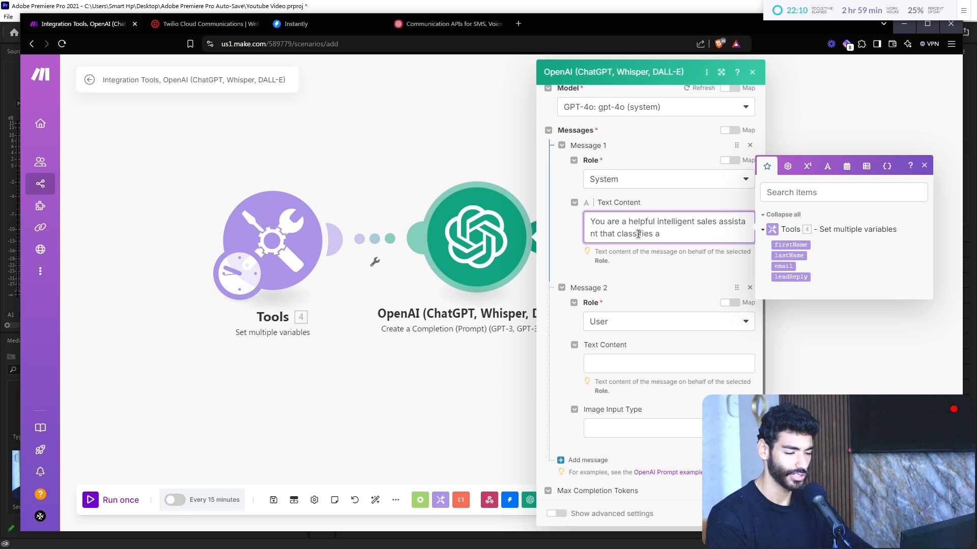
pyautogui.write('sifies lead responses from')
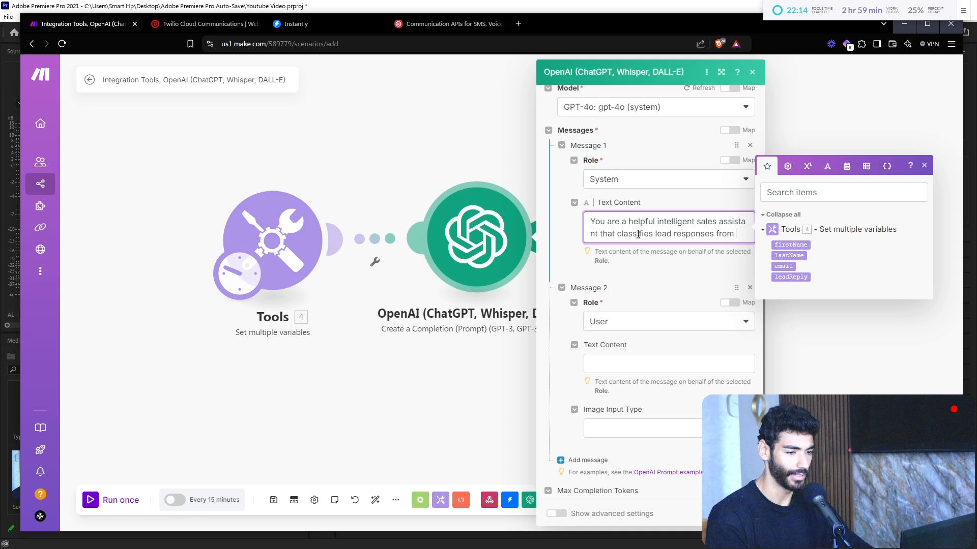
pyautogui.write(' our email campaign to the f')
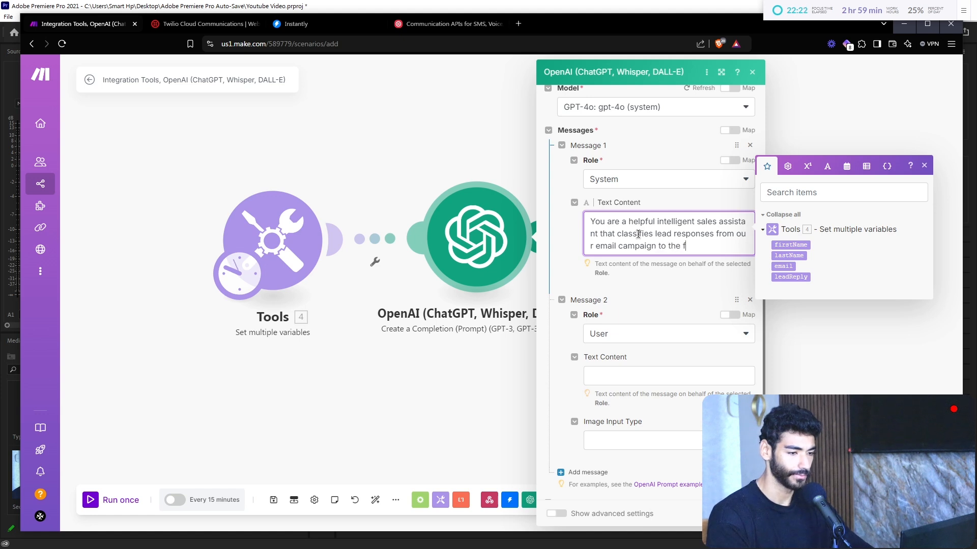
pyautogui.write('wing:')
pyautogui.press('Return')
pyautogui.press('Return')
# Step: List the categories Interested, Not Interested, Future Potential, Unsubscribe and Lead wants more info
pyautogui.write('- Interested')
pyautogui.press('Return')
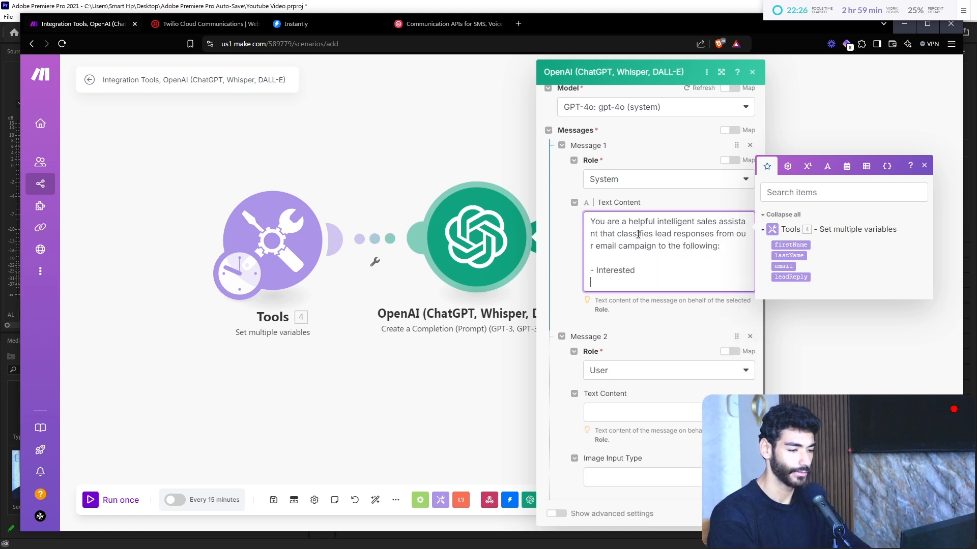
pyautogui.write('(')
pyautogui.press('BackSpace')
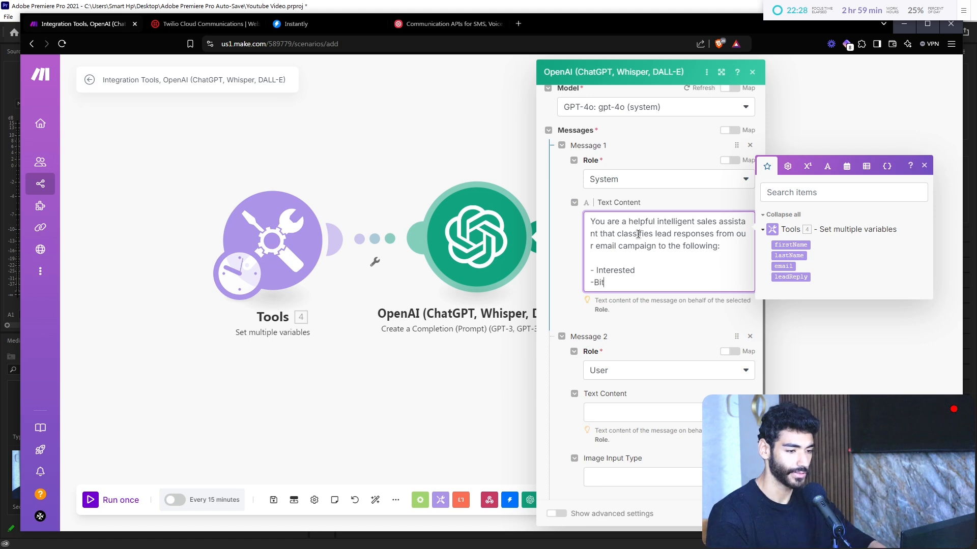
pyautogui.write('- Not I')
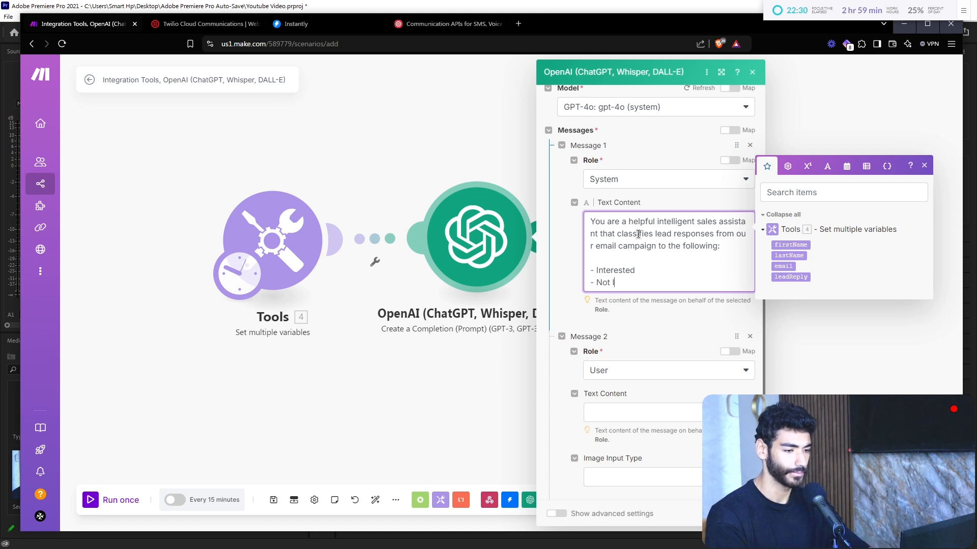
pyautogui.write('nterested')
pyautogui.press('Return')
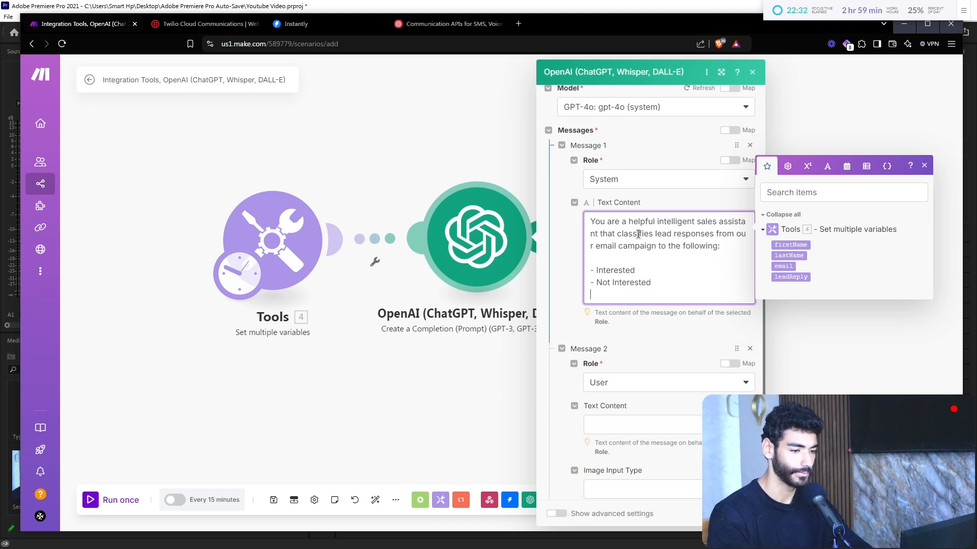
pyautogui.write('- Future Potential')
pyautogui.press('Return')
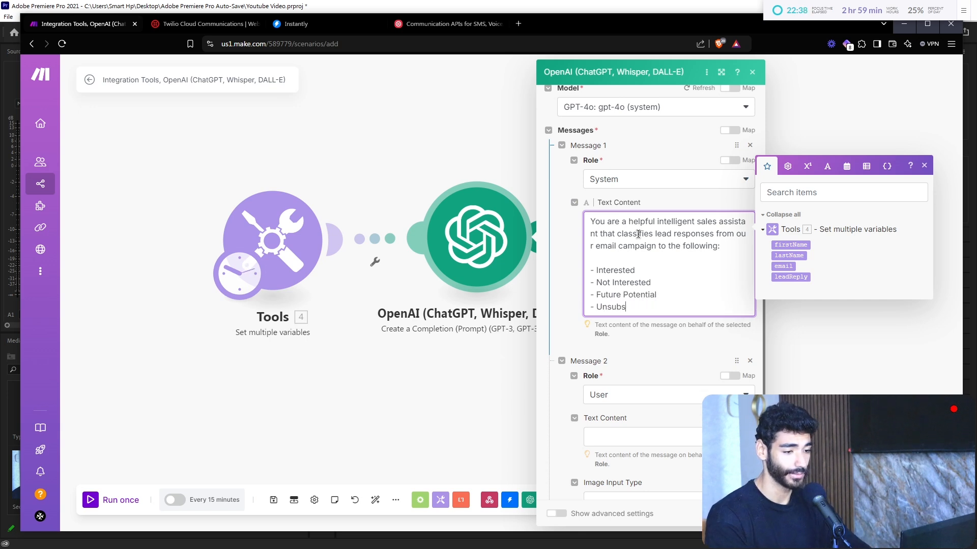
pyautogui.press('Return')
pyautogui.write('- Lead wants more info')
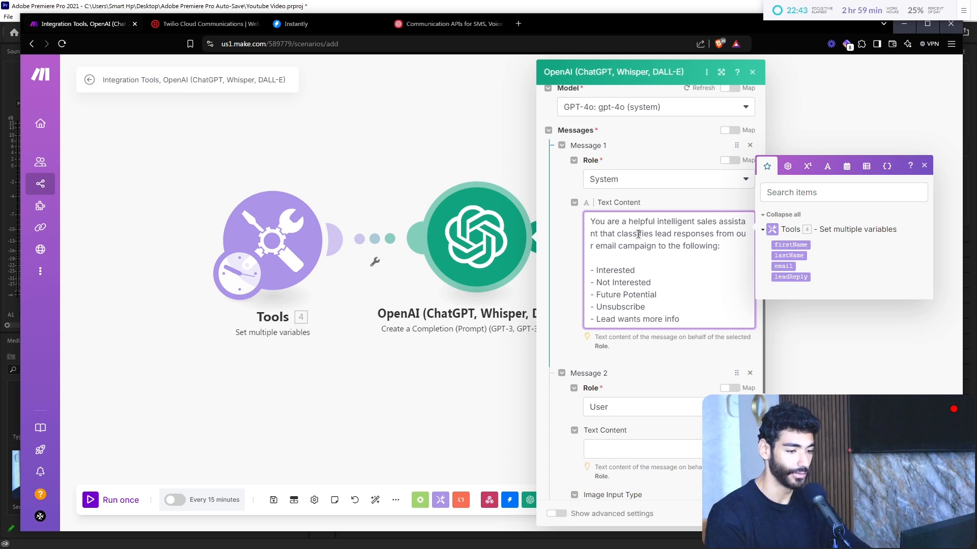
pyautogui.scroll(-2, 638, 234)
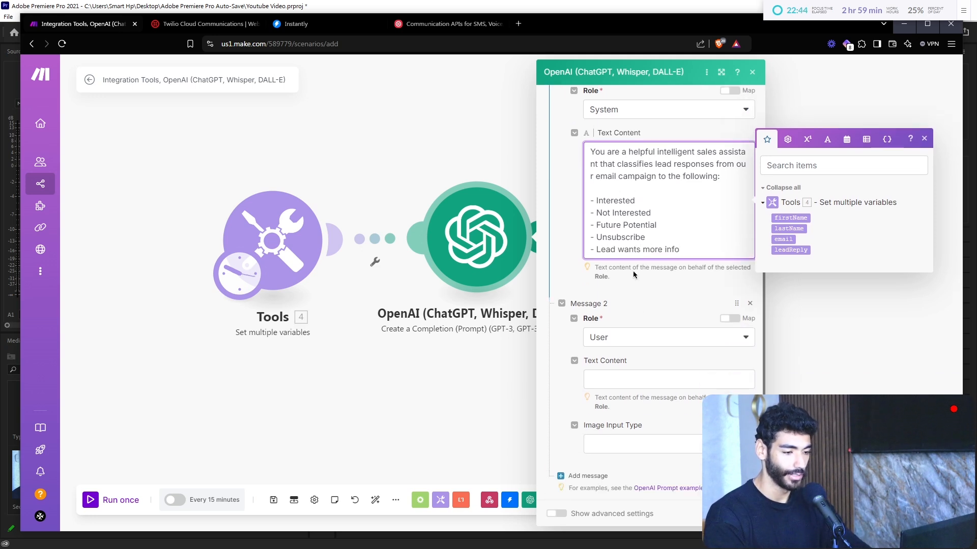
# Step: Enter 'Hey, thanks for reaching out, I'd love to book a call' as Message 2's text
pyautogui.click(624, 383)
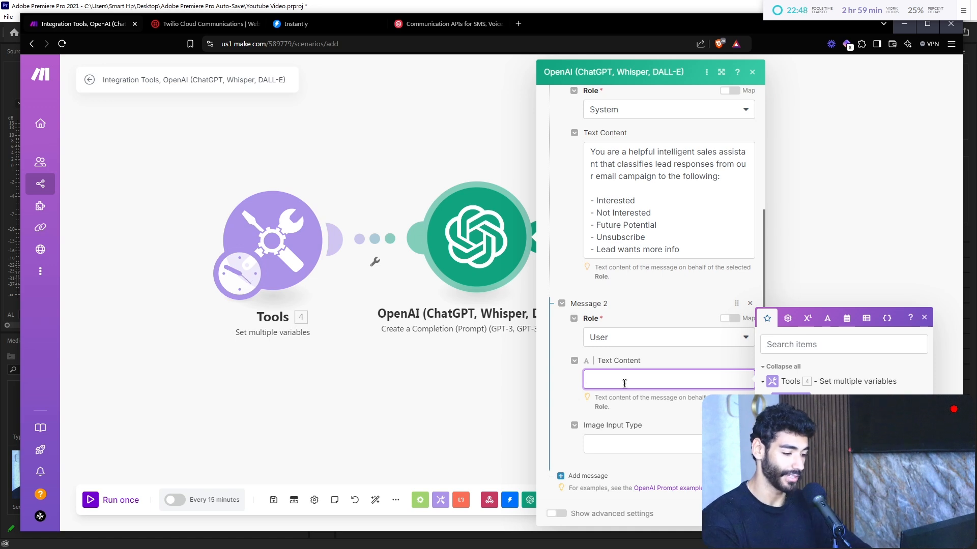
pyautogui.write('Hey, tha')
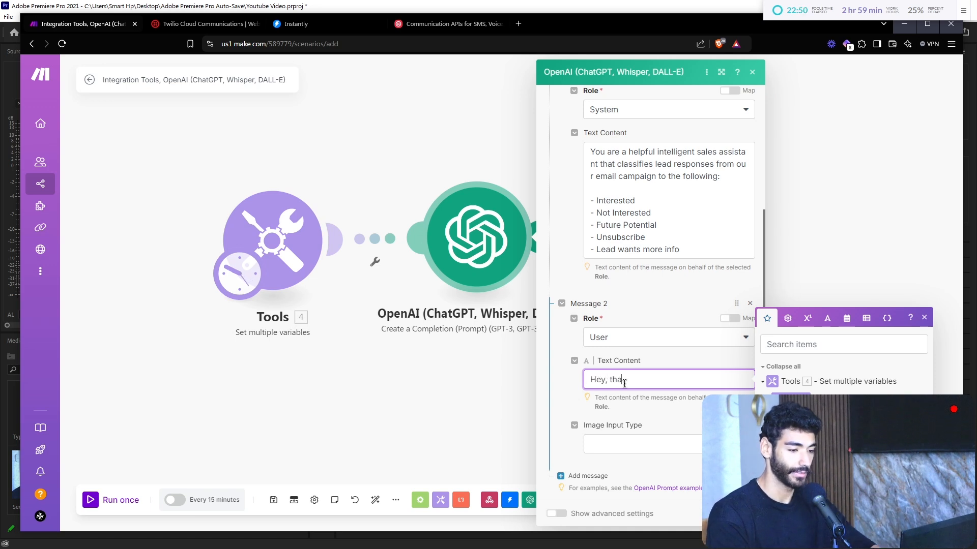
pyautogui.write('nks for reaching out, I')
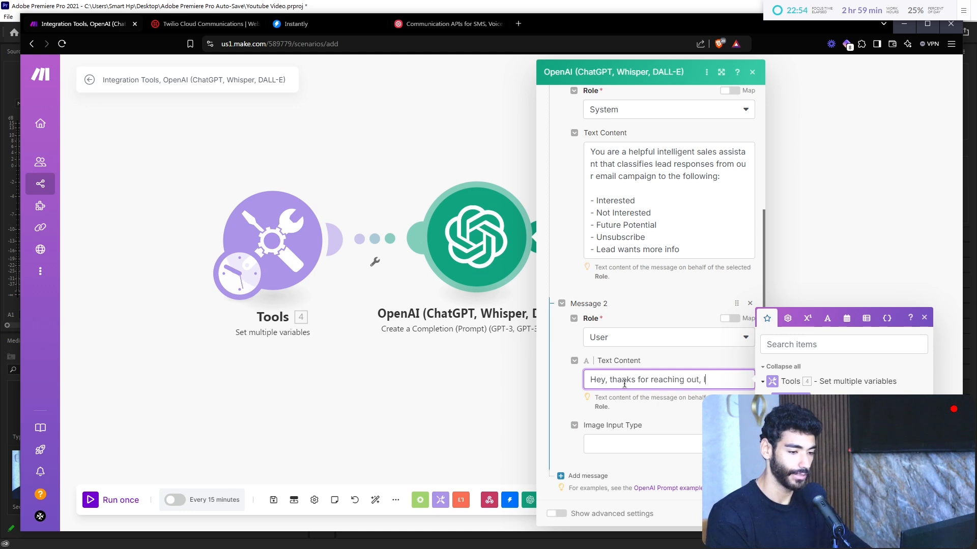
pyautogui.write("'d love to book a call")
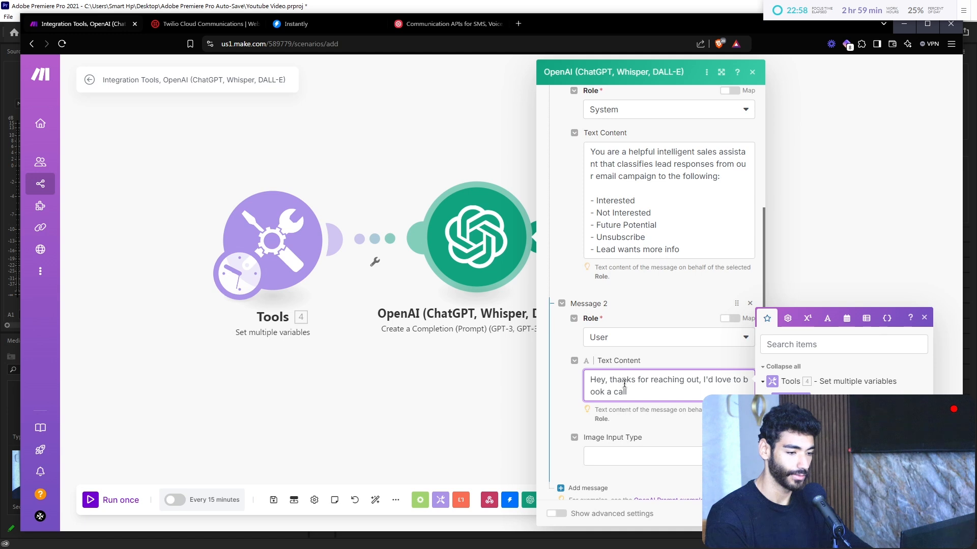
pyautogui.scroll(-3, 623, 436)
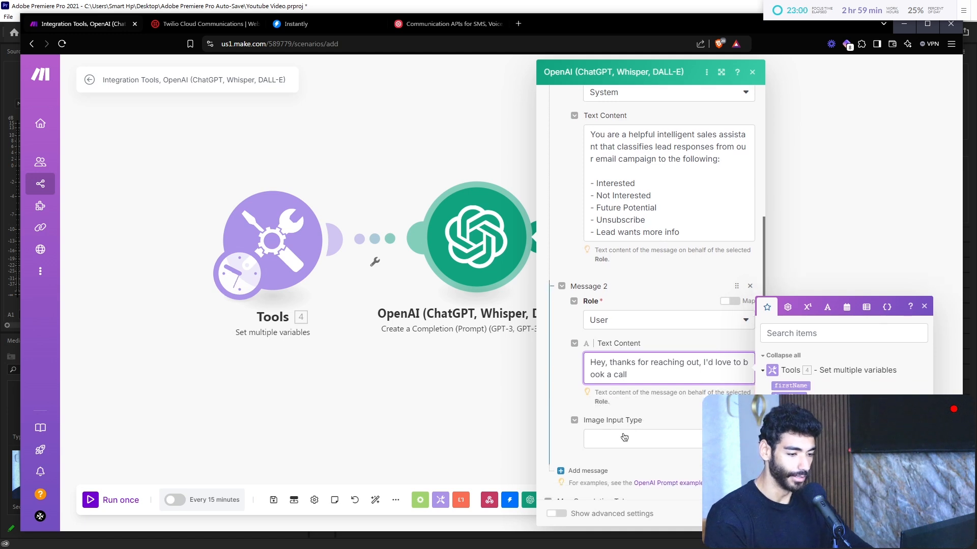
# Step: Add a third prompt message with the Assistant role
pyautogui.click(588, 347)
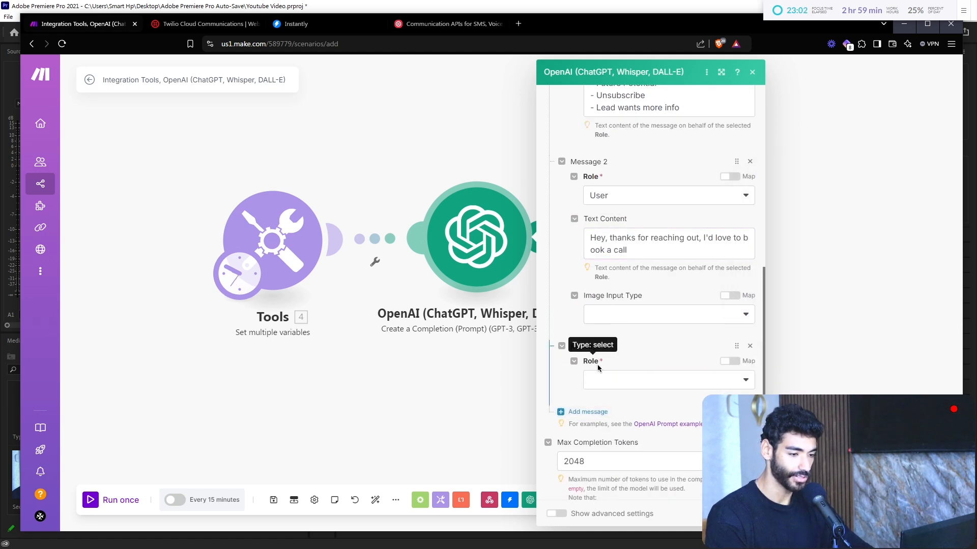
pyautogui.click(604, 381)
pyautogui.click(610, 431)
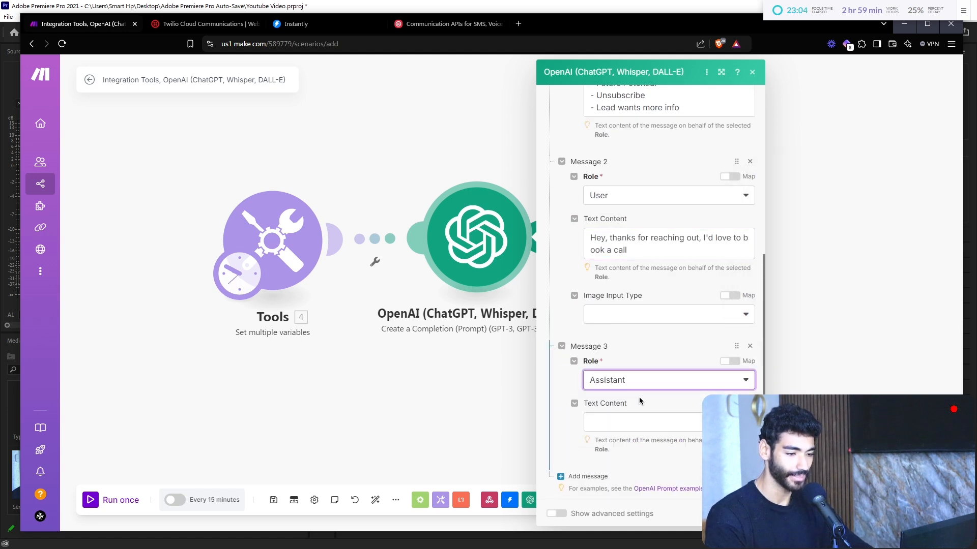
pyautogui.scroll(-3, 640, 401)
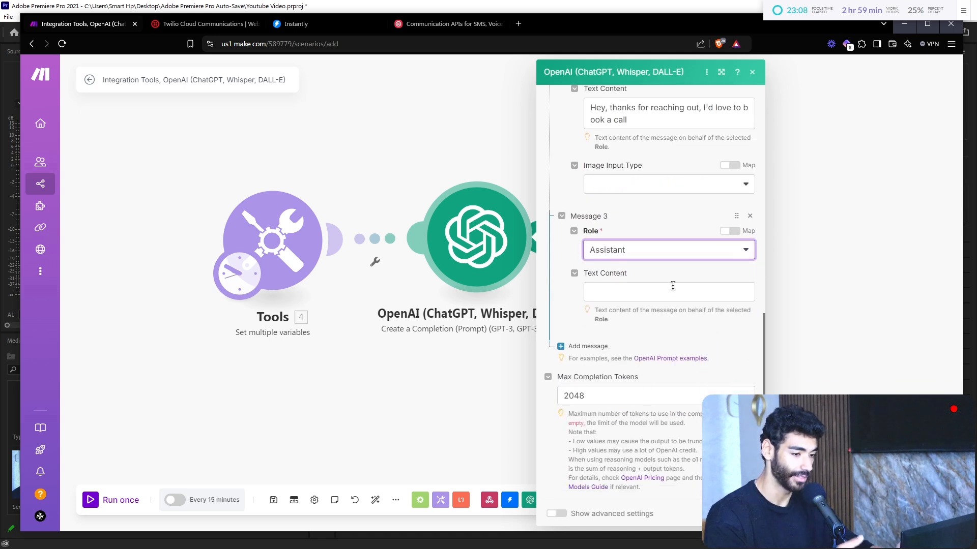
# Step: Enter {"leadEngagement":"Interested"} as Message 3's example answer
pyautogui.click(673, 287)
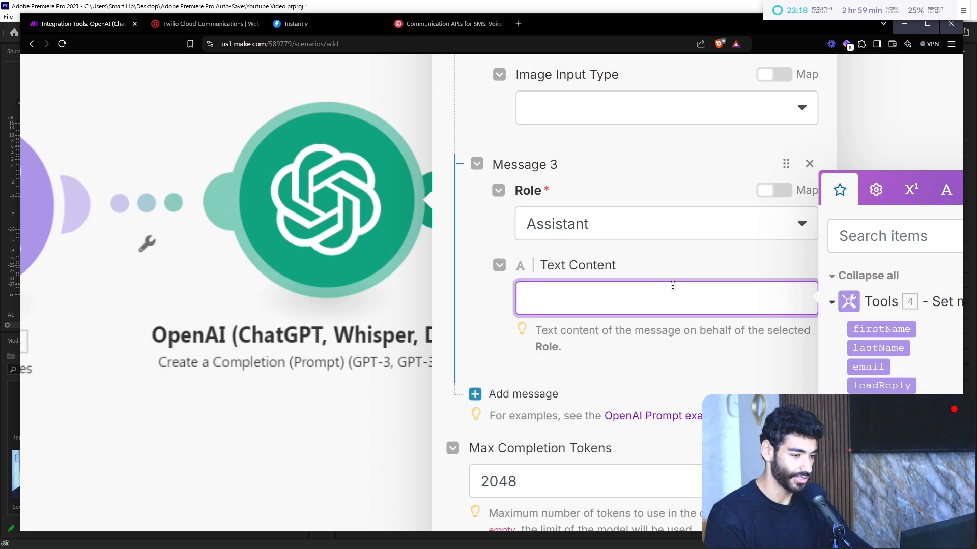
pyautogui.write('"lea')
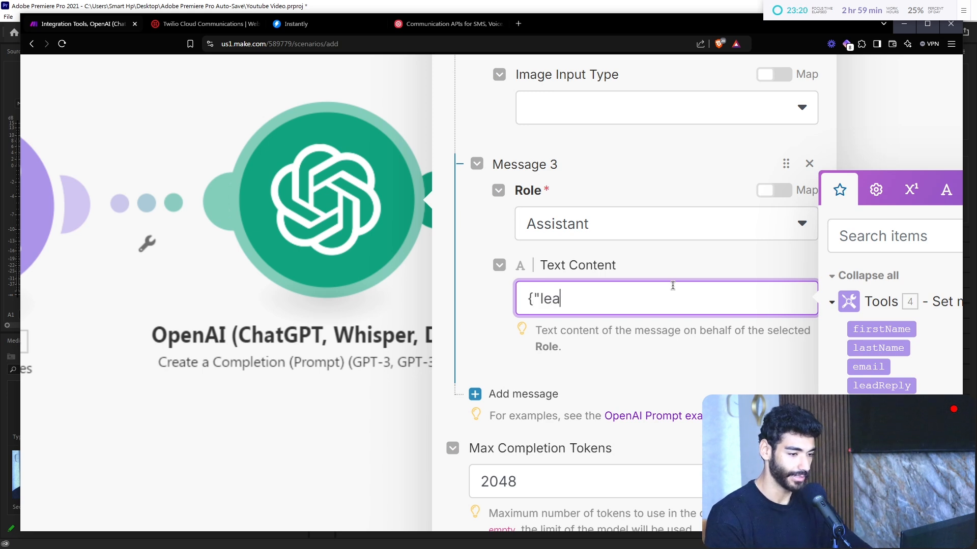
pyautogui.write('dEngagement')
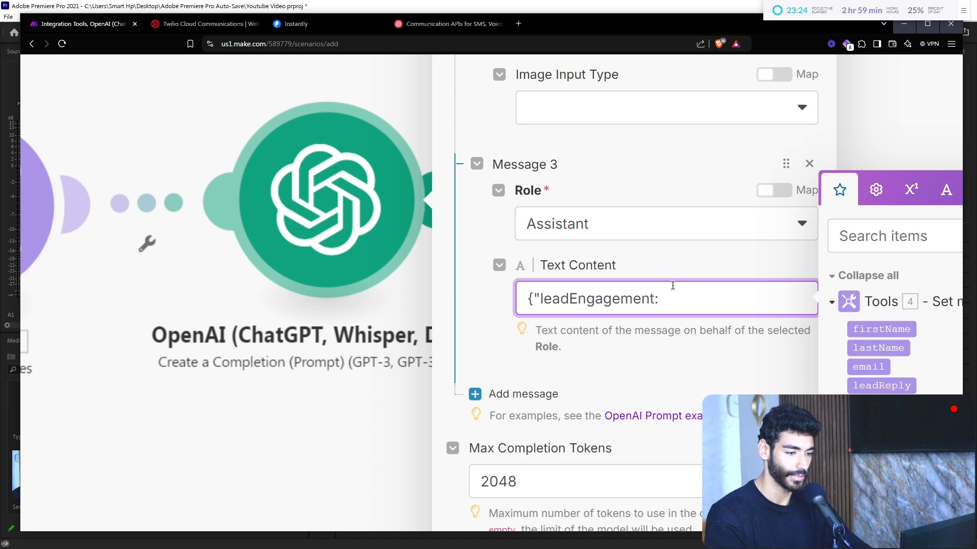
pyautogui.write('":""')
pyautogui.write('l')
pyautogui.write('nterested')
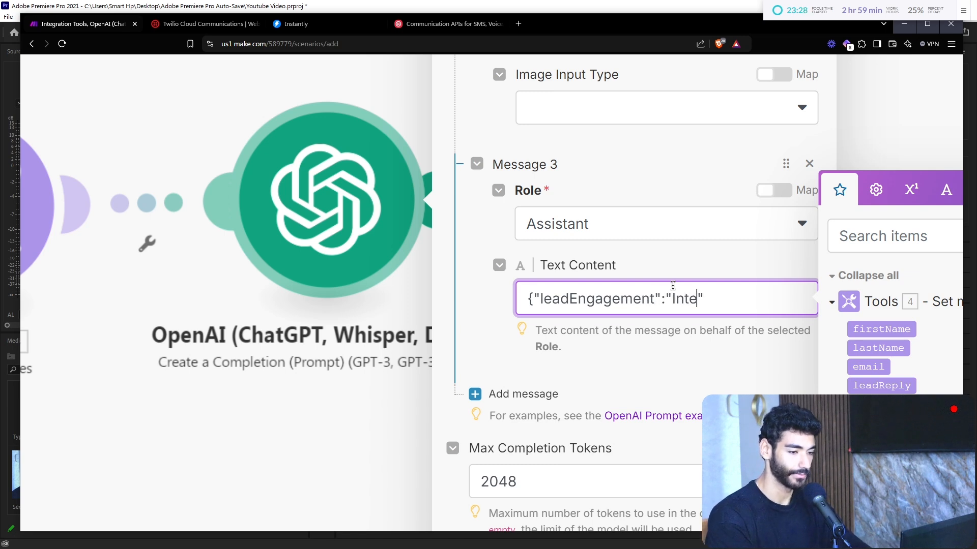
pyautogui.press('Right')
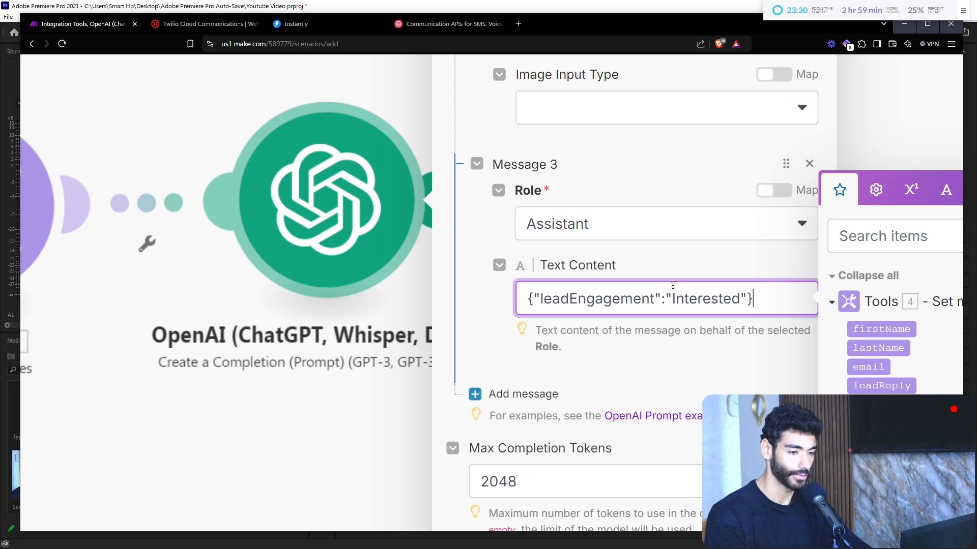
pyautogui.hotkey('ctrl', 'Left')
pyautogui.hotkey('shift', 'Left')
pyautogui.hotkey('shift', 'Left')
pyautogui.hotkey('shift', 'Left')
pyautogui.hotkey('shift', 'Left')
pyautogui.hotkey('shift', 'Left')
pyautogui.hotkey('shift', 'Left')
pyautogui.hotkey('shift', 'Left')
pyautogui.hotkey('shift', 'Left')
pyautogui.hotkey('shift', 'Left')
pyautogui.hotkey('shift', 'Left')
pyautogui.hotkey('shift', 'Left')
pyautogui.hotkey('shift', 'Left')
pyautogui.hotkey('shift', 'Left')
pyautogui.hotkey('shift', 'Left')
pyautogui.hotkey('shift', 'Left')
pyautogui.hotkey('shift', 'Left')
pyautogui.hotkey('shift', 'Left')
pyautogui.hotkey('shift', 'Left')
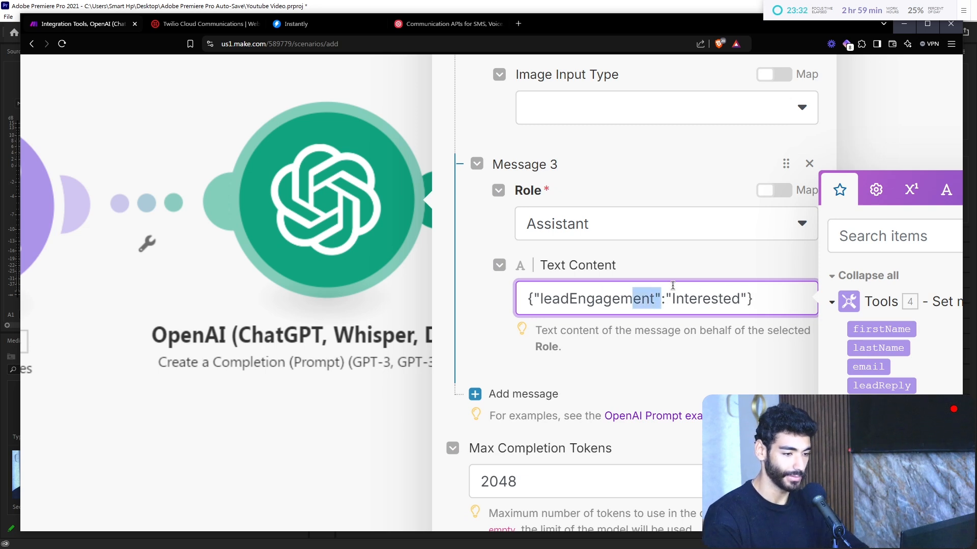
pyautogui.press('Left')
pyautogui.hotkey('ctrl', '-')
pyautogui.hotkey('ctrl', '-')
pyautogui.hotkey('ctrl', '-')
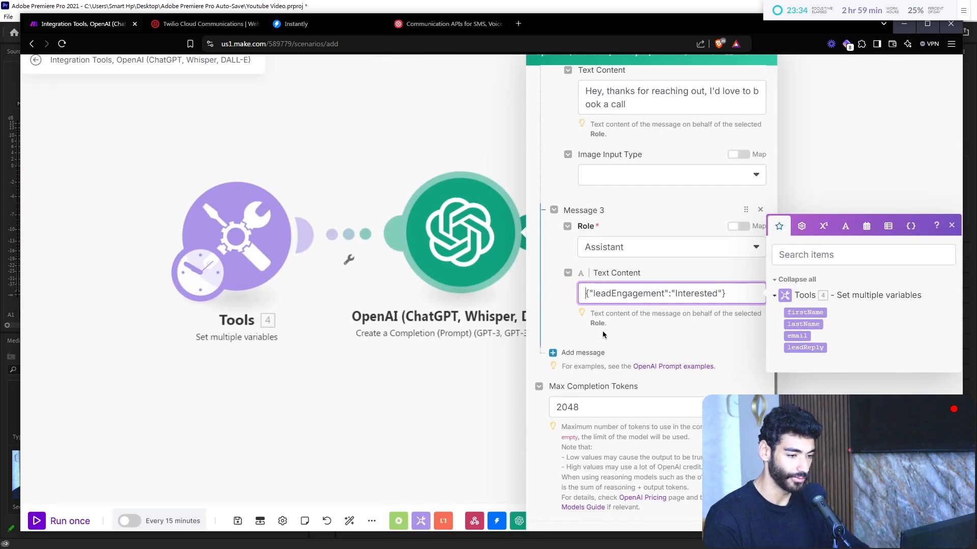
# Step: Add a fourth User message reading 'Stop emailing me'
pyautogui.click(580, 353)
pyautogui.click(615, 385)
pyautogui.click(617, 427)
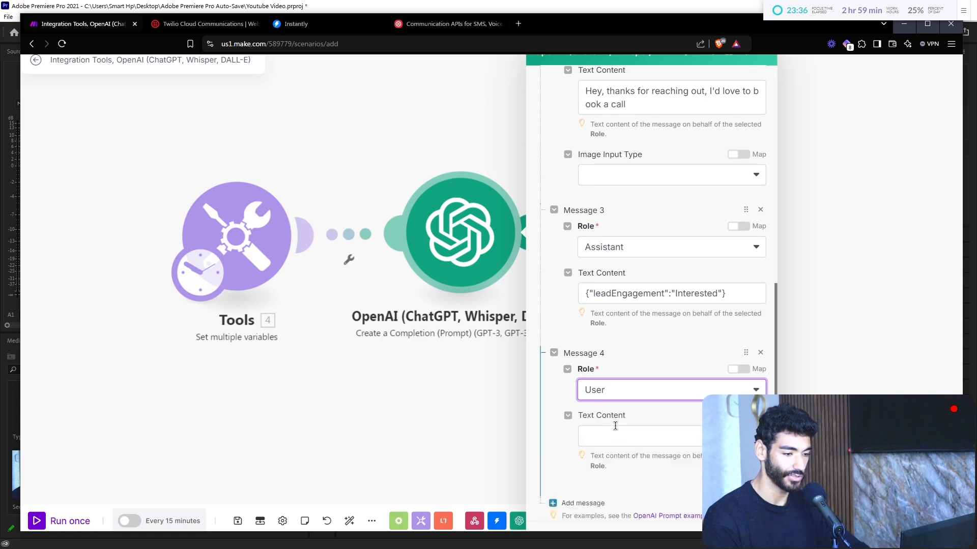
pyautogui.click(630, 435)
pyautogui.write('S')
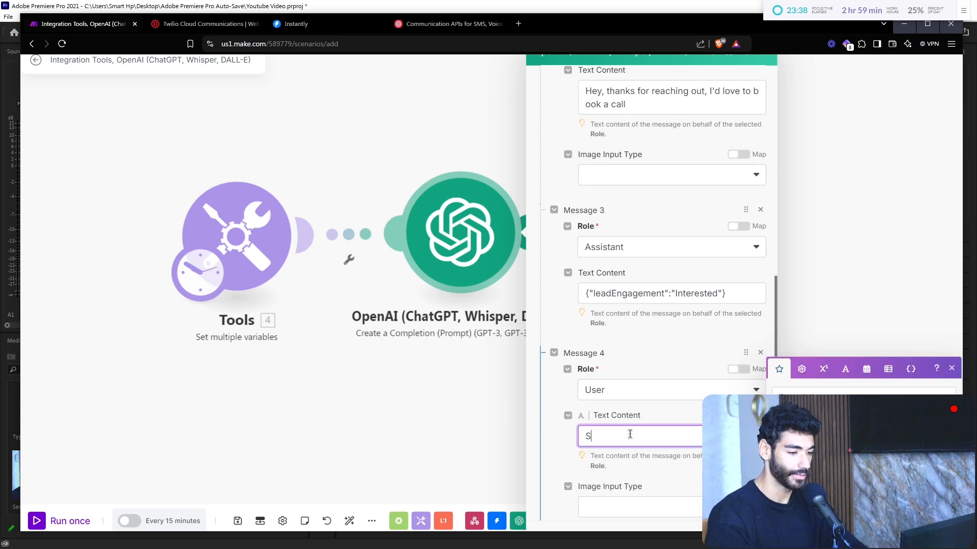
pyautogui.write('top emailing')
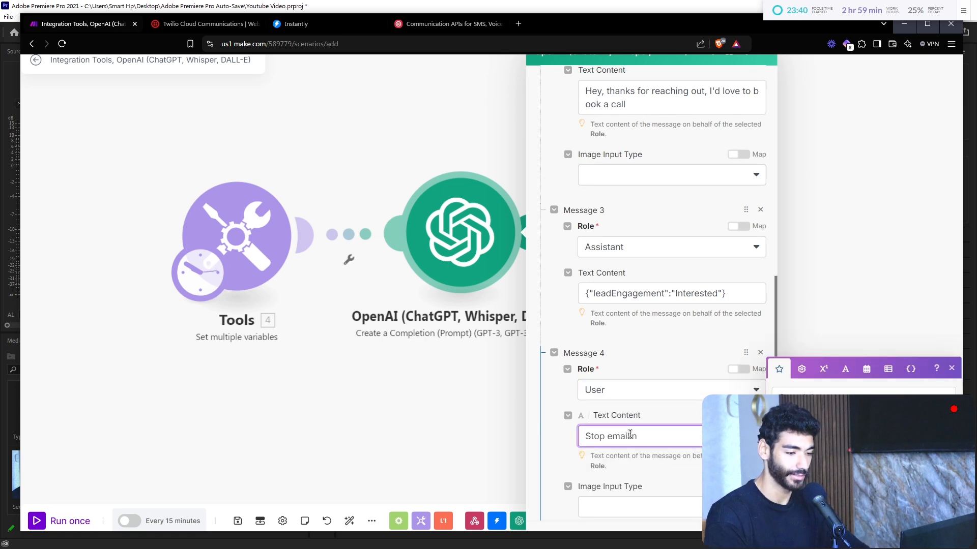
pyautogui.scroll(-3, 630, 435)
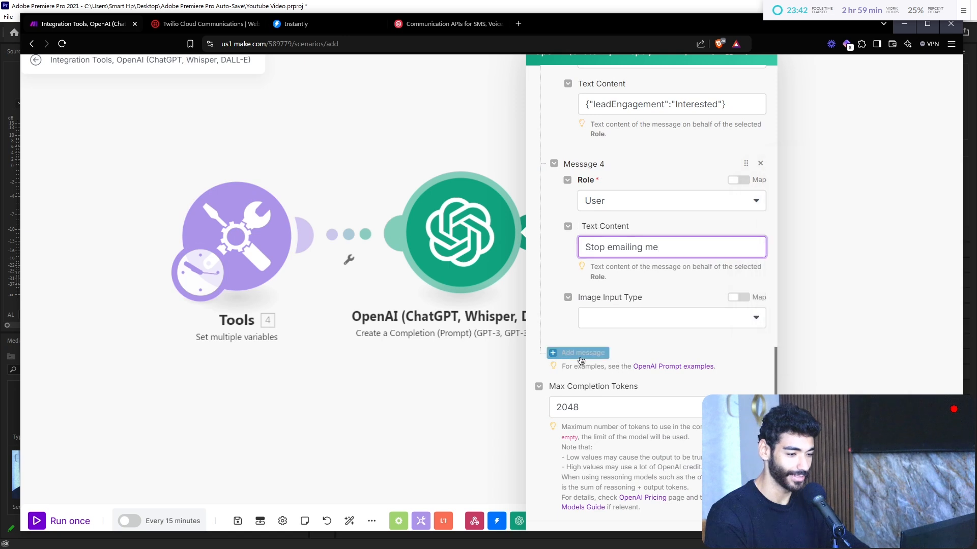
# Step: Add a fifth Assistant message, pasting the {"leadEngagement" key copied from Message 3
pyautogui.click(580, 349)
pyautogui.click(592, 388)
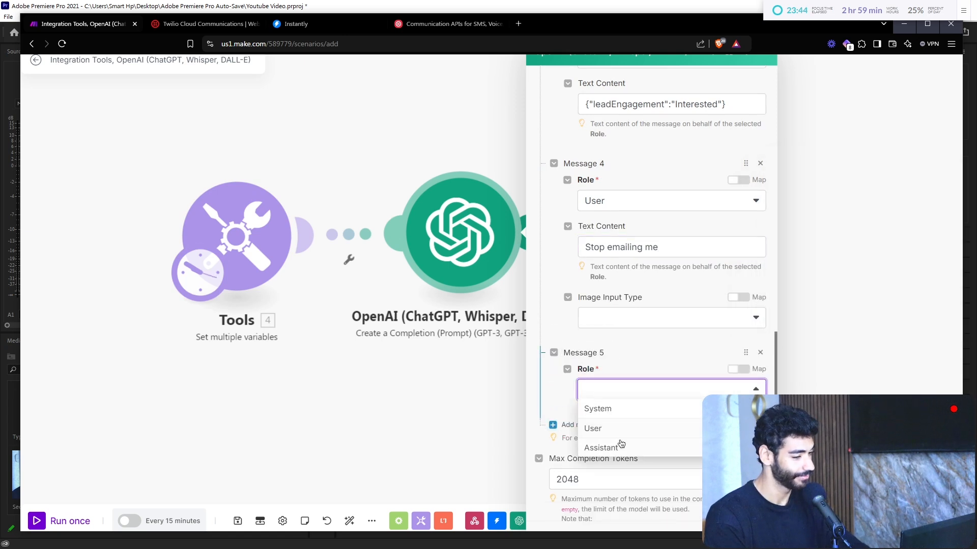
pyautogui.click(618, 446)
pyautogui.click(631, 429)
pyautogui.hotkey('ctrl', 'v')
pyautogui.hotkey('ctrl', 'z')
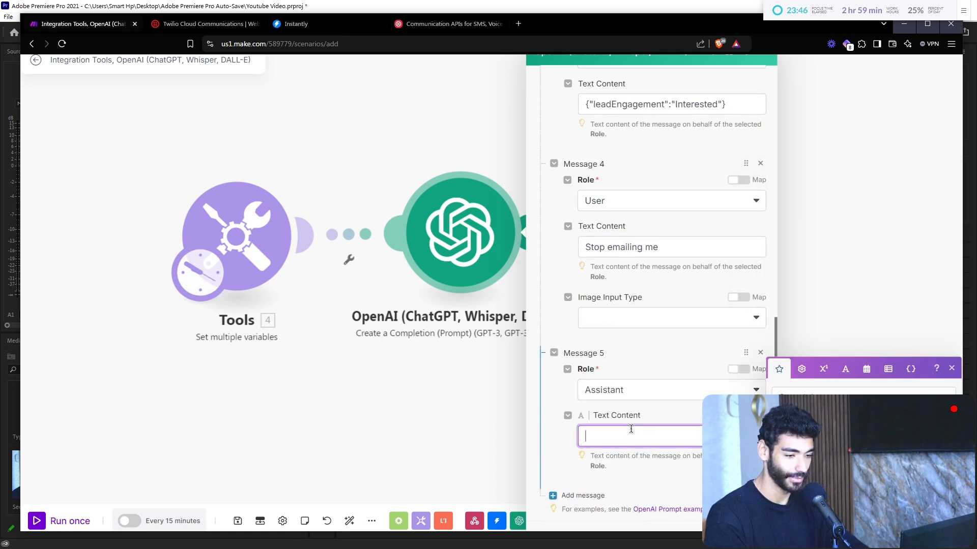
pyautogui.moveTo(667, 104); pyautogui.dragTo(373, 102)
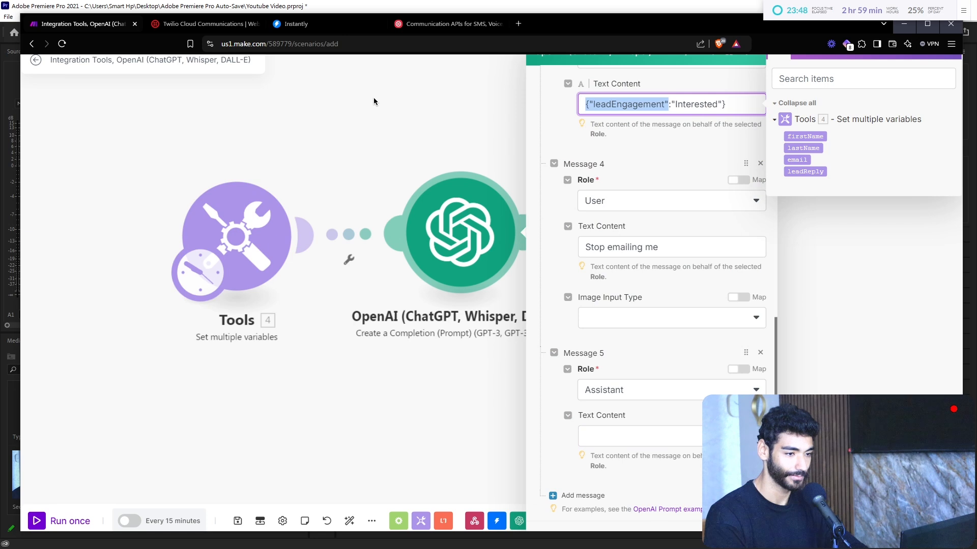
pyautogui.hotkey('ctrl', 'c')
pyautogui.click(605, 440)
pyautogui.hotkey('ctrl', 'v')
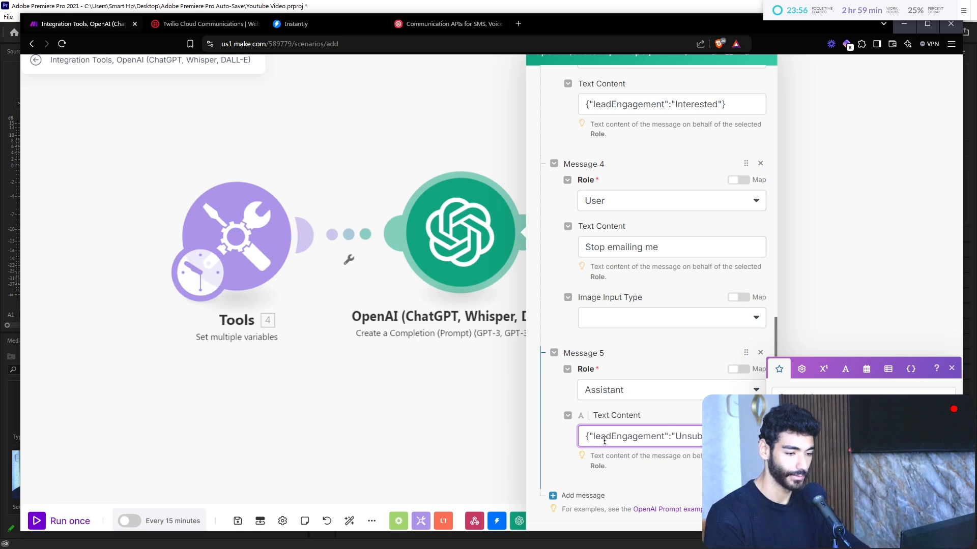
pyautogui.scroll(-3, 604, 441)
# Step: Add a sixth User message reading 'Not Interested'
pyautogui.click(581, 352)
pyautogui.click(609, 385)
pyautogui.click(617, 425)
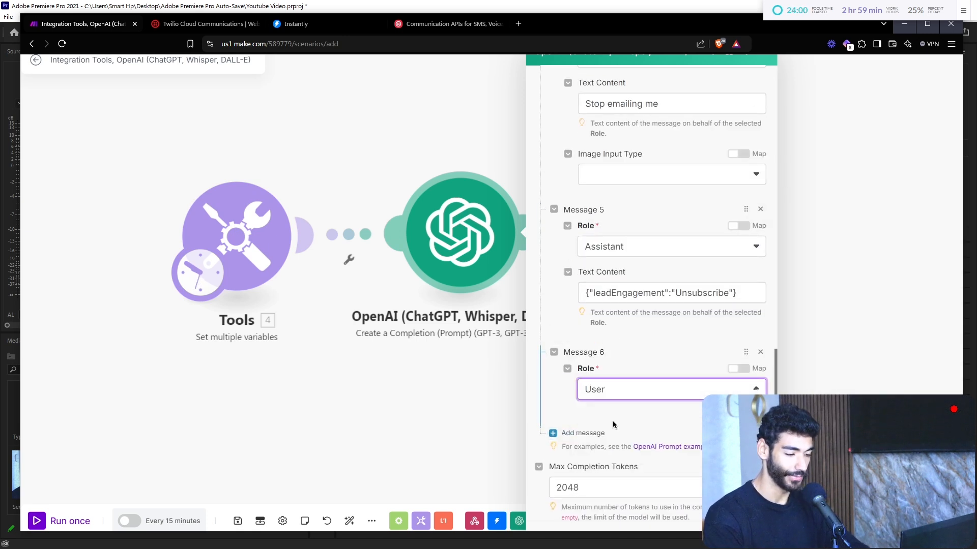
pyautogui.click(625, 436)
pyautogui.write('N')
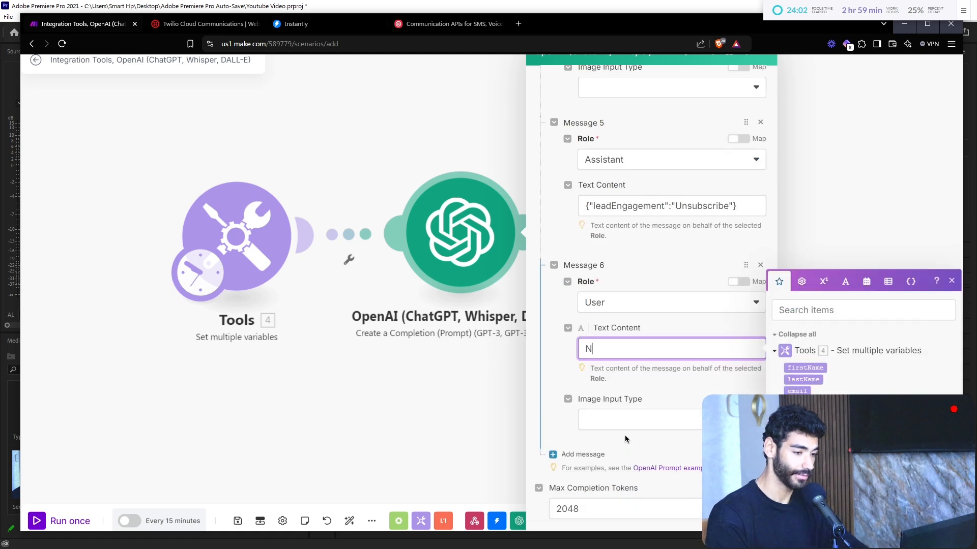
pyautogui.write('ot Interest')
pyautogui.press('BackSpace')
pyautogui.write('sted')
# Step: Add a seventh Assistant message answering {"leadEngagement":"Not Interested"}
pyautogui.click(584, 455)
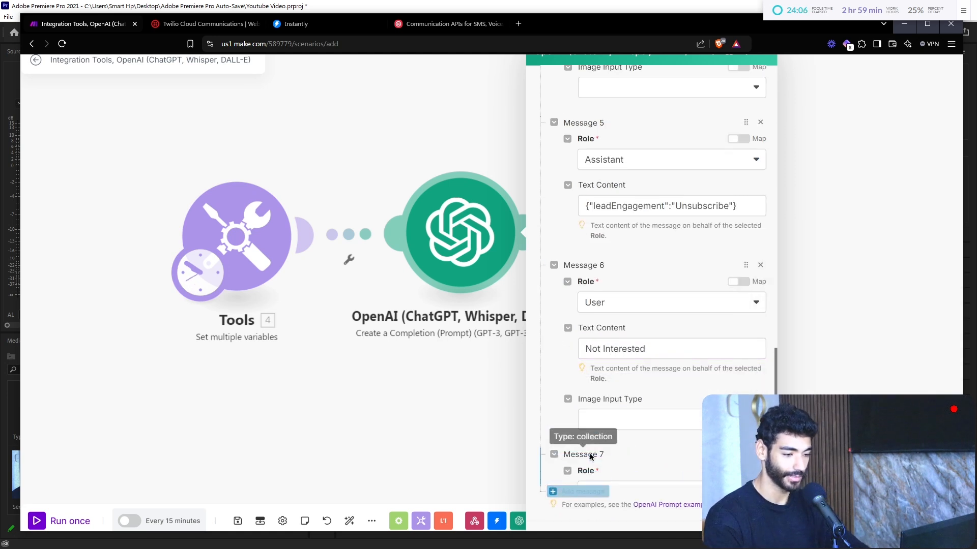
pyautogui.scroll(-3, 590, 456)
pyautogui.click(618, 321)
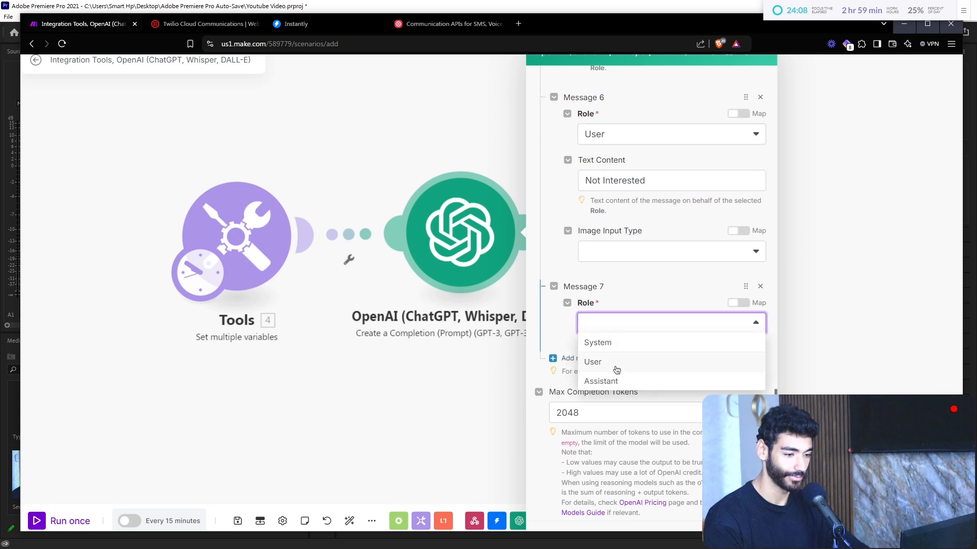
pyautogui.click(620, 382)
pyautogui.click(627, 367)
pyautogui.hotkey('ctrl', 'v')
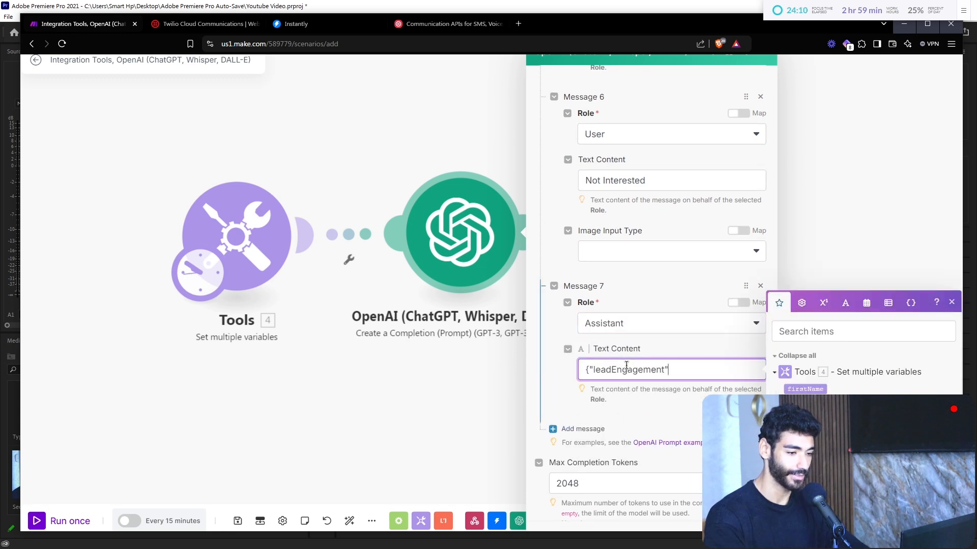
pyautogui.press('BackSpace')
pyautogui.write('Not Interested"')
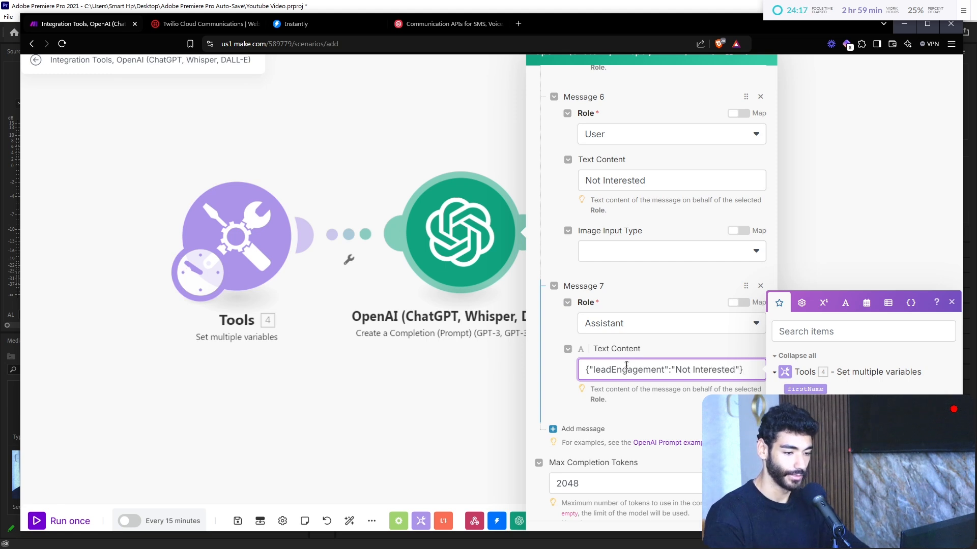
pyautogui.scroll(-2, 626, 366)
pyautogui.click(580, 351)
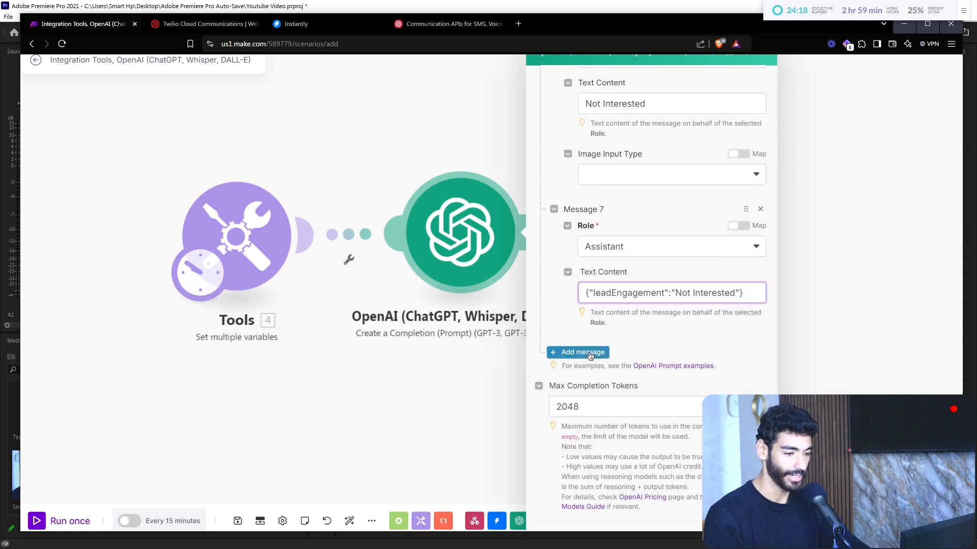
# Step: Make Message 8 a User reply: 'thanks for reaching out, I'd love to learn more… sending more information?'
pyautogui.click(608, 388)
pyautogui.click(605, 428)
pyautogui.click(613, 436)
pyautogui.write('Hey')
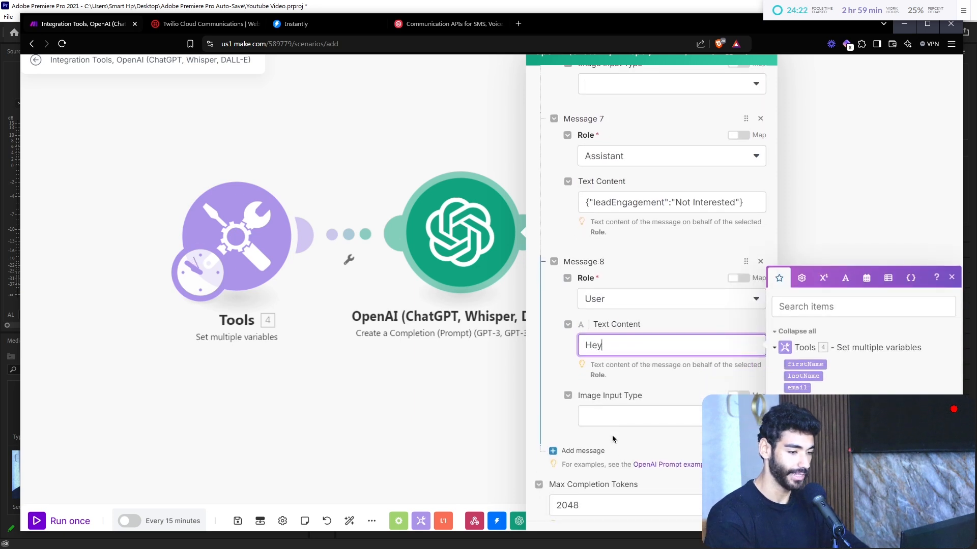
pyautogui.write(', thanks for ')
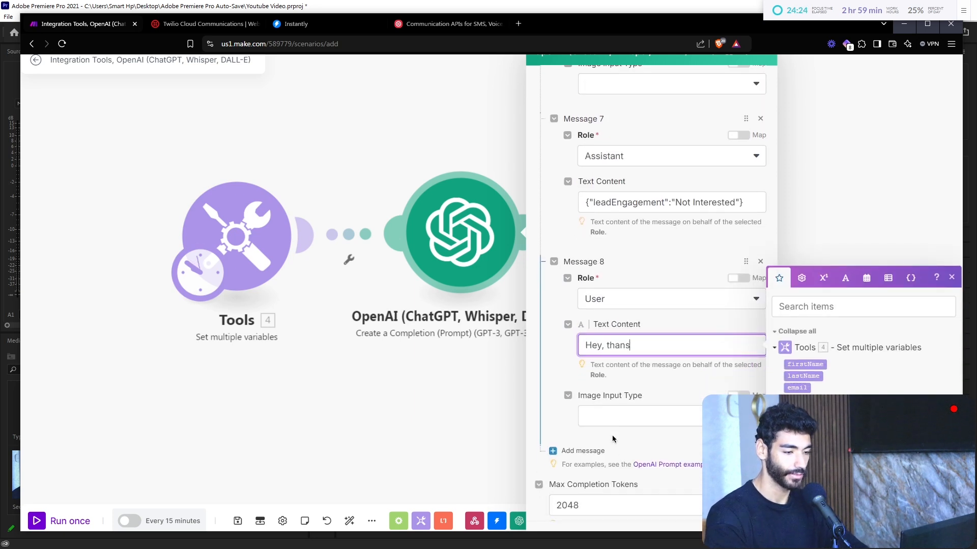
pyautogui.write('reachig')
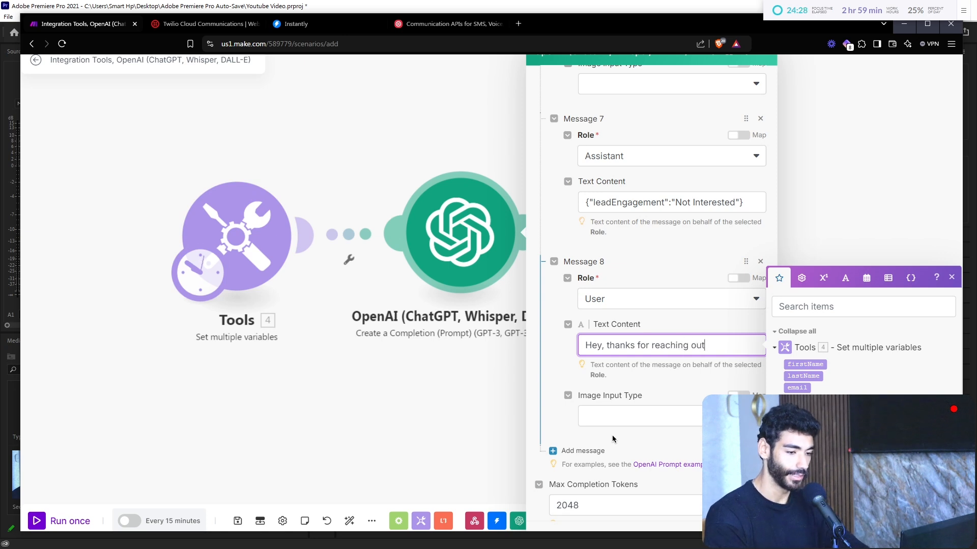
pyautogui.write('g out, I4')
pyautogui.press('BackSpace')
pyautogui.write("'d love to learn")
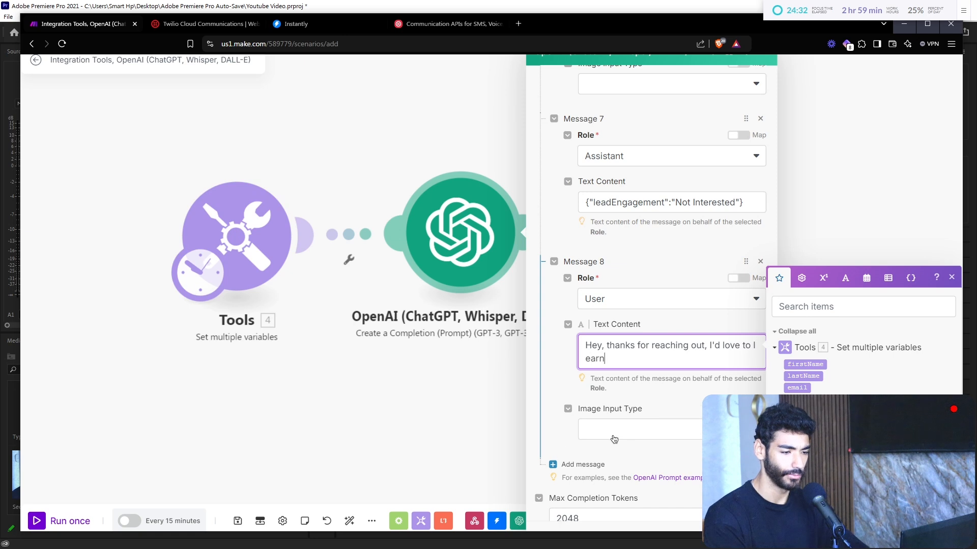
pyautogui.write(' more about your')
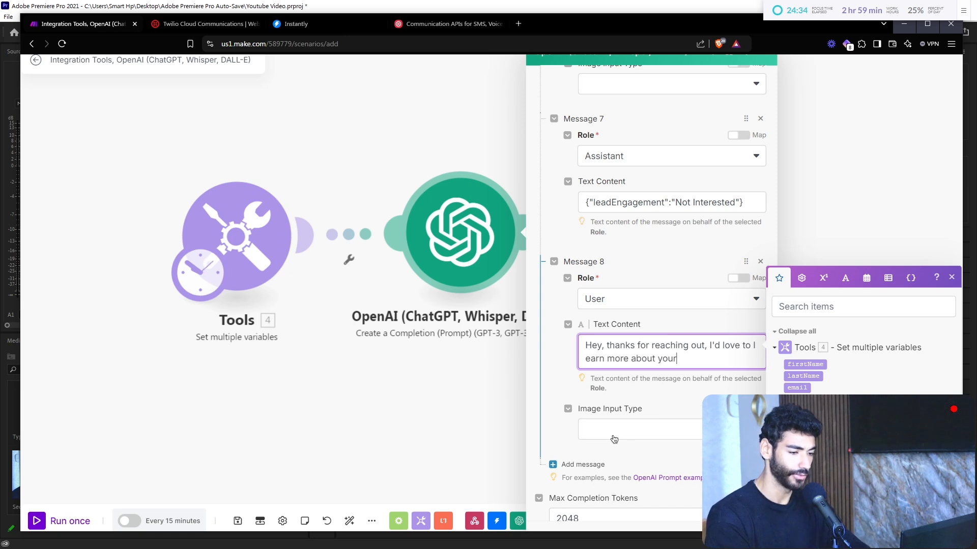
pyautogui.write(' service/pr')
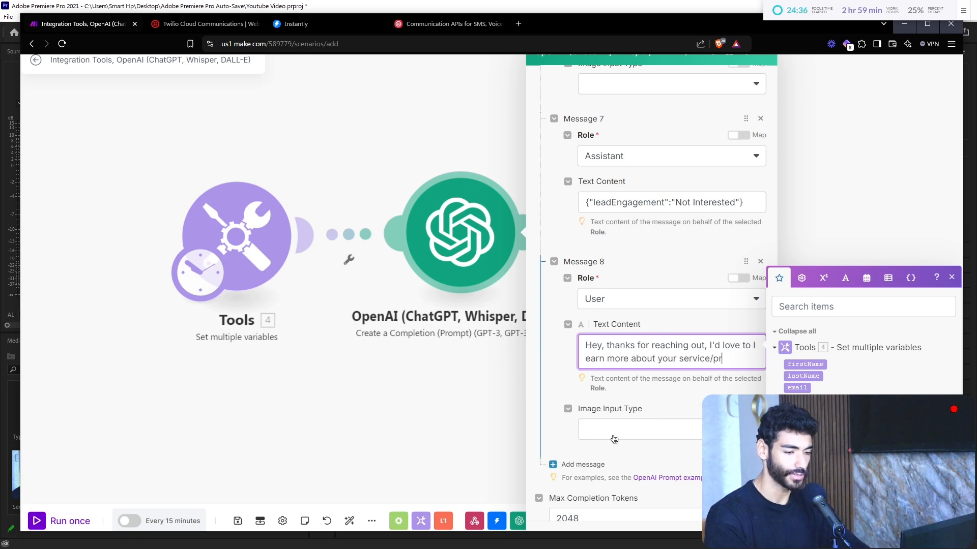
pyautogui.write('oduct, do you mind sending more information?')
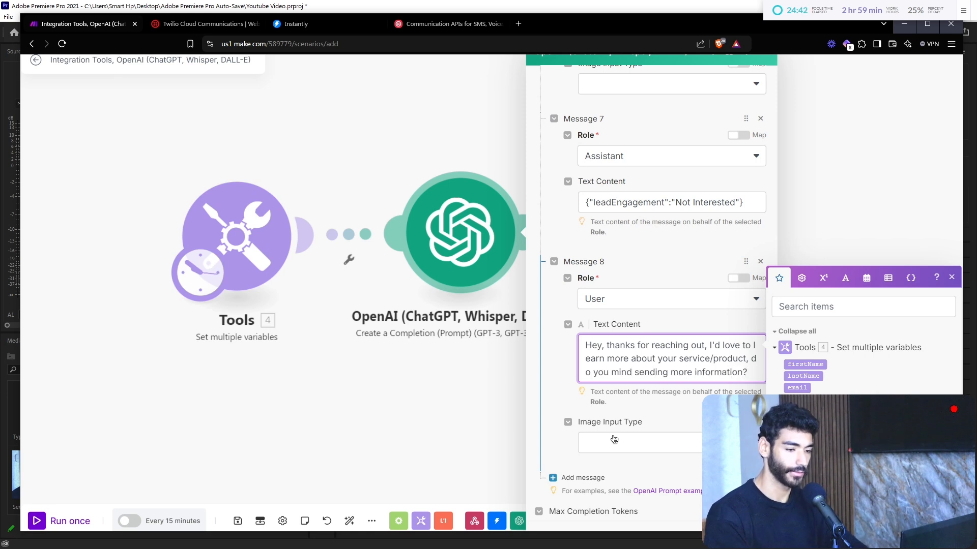
pyautogui.scroll(-3, 614, 439)
pyautogui.click(580, 370)
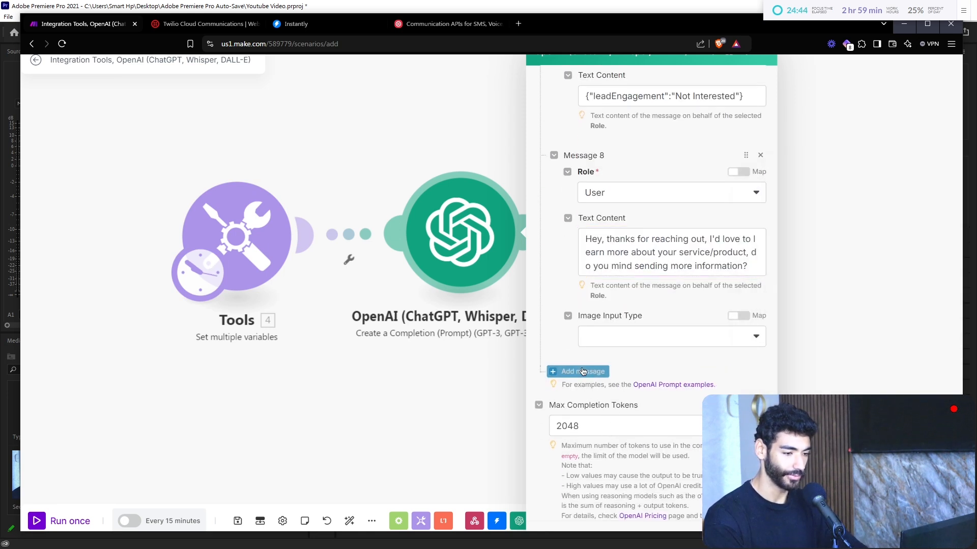
# Step: Make Message 9 an Assistant answer {"leadEngagement":"Lead wants more info"}
pyautogui.click(606, 409)
pyautogui.click(598, 443)
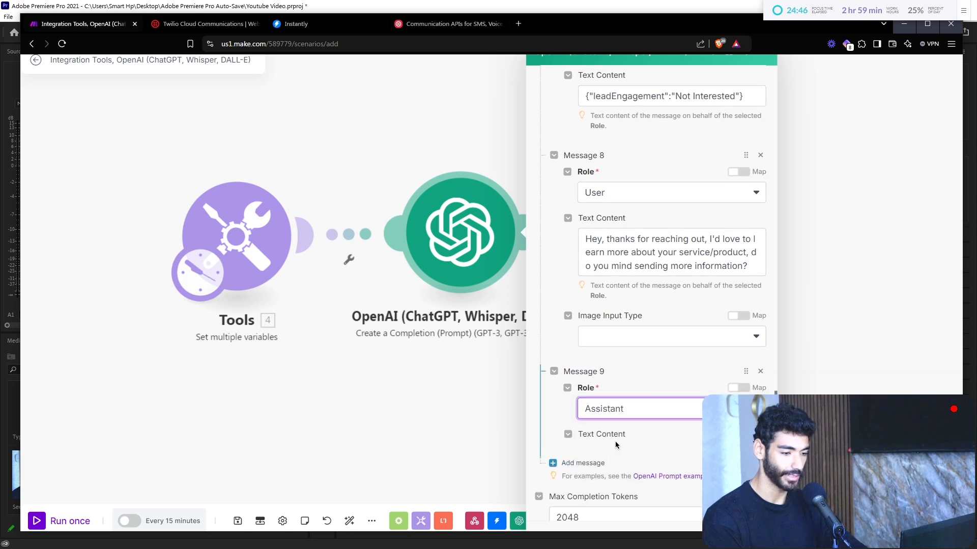
pyautogui.click(624, 448)
pyautogui.hotkey('ctrl', 'v')
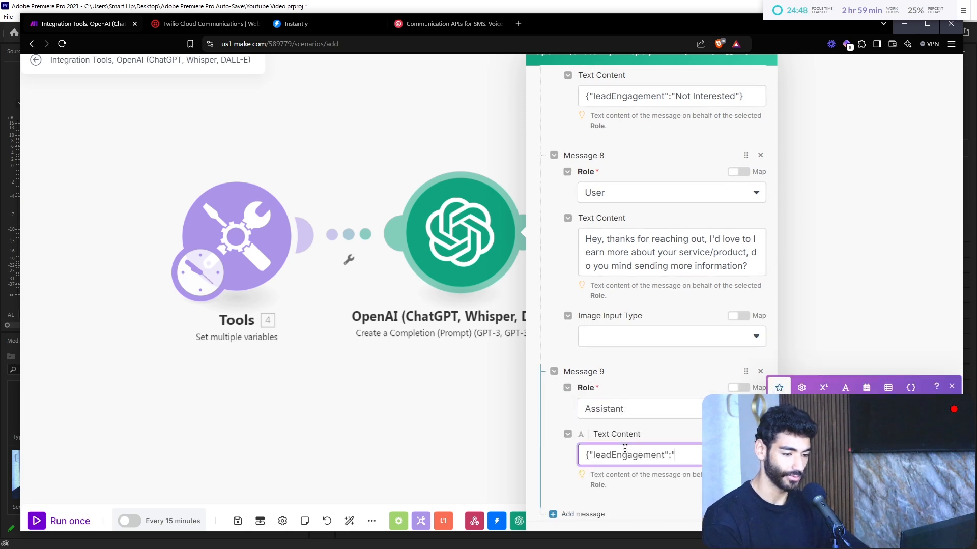
pyautogui.write(':"Le')
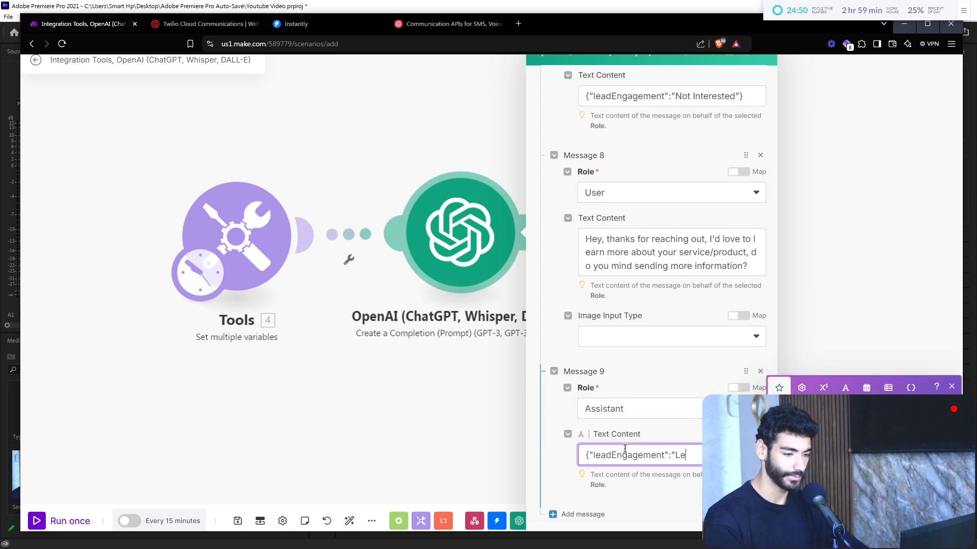
pyautogui.write('ad wants more ino')
pyautogui.press('BackSpace')
pyautogui.write('fo"')
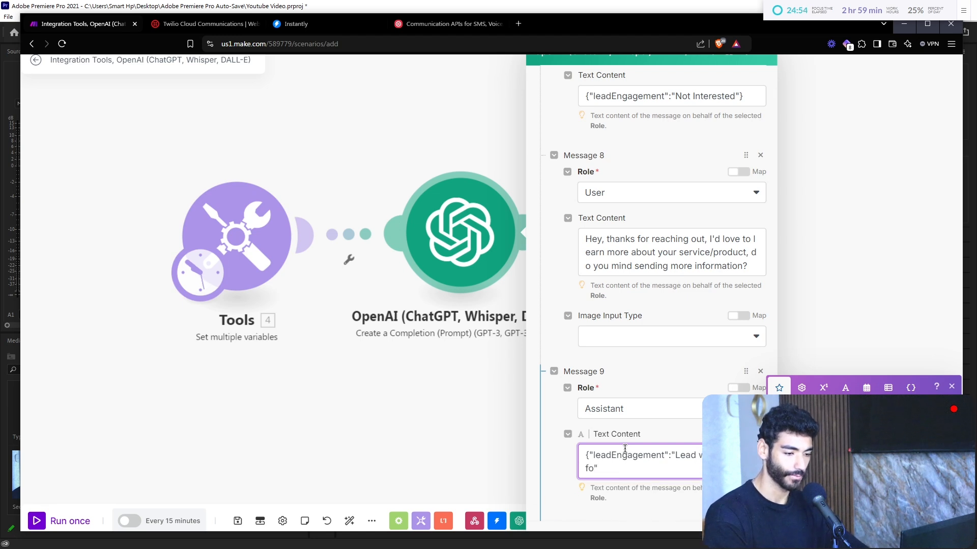
pyautogui.write('}')
pyautogui.scroll(-3, 625, 449)
pyautogui.hotkey('ctrl', '-')
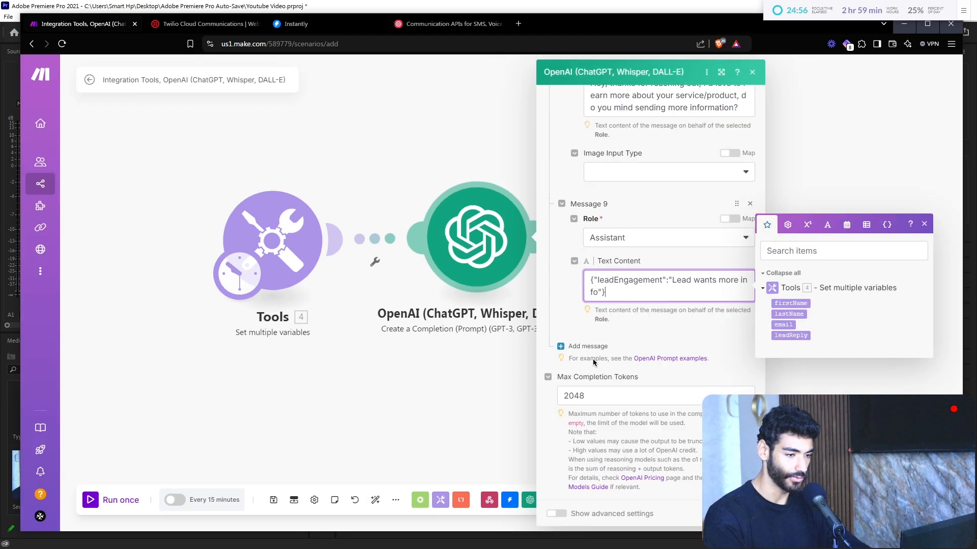
pyautogui.scroll(10, 610, 387)
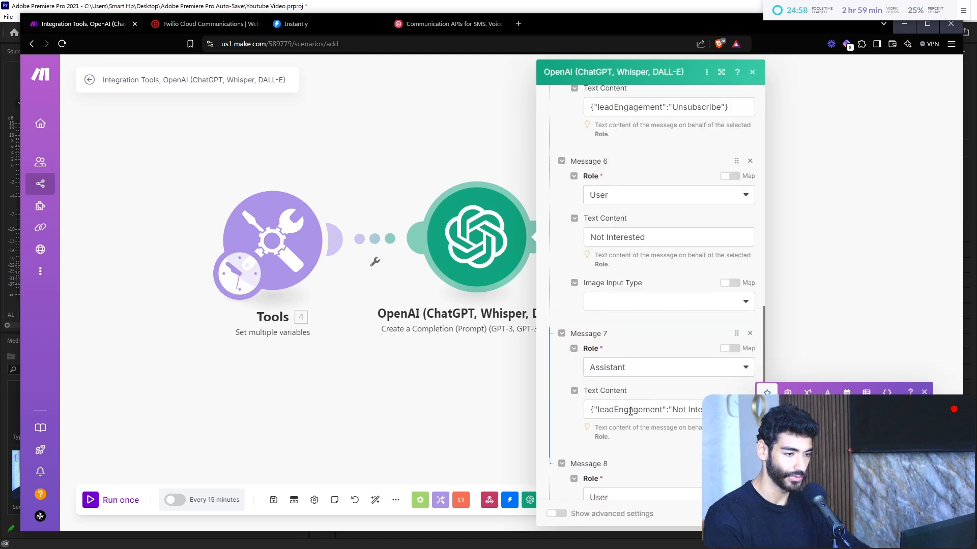
pyautogui.scroll(10, 632, 414)
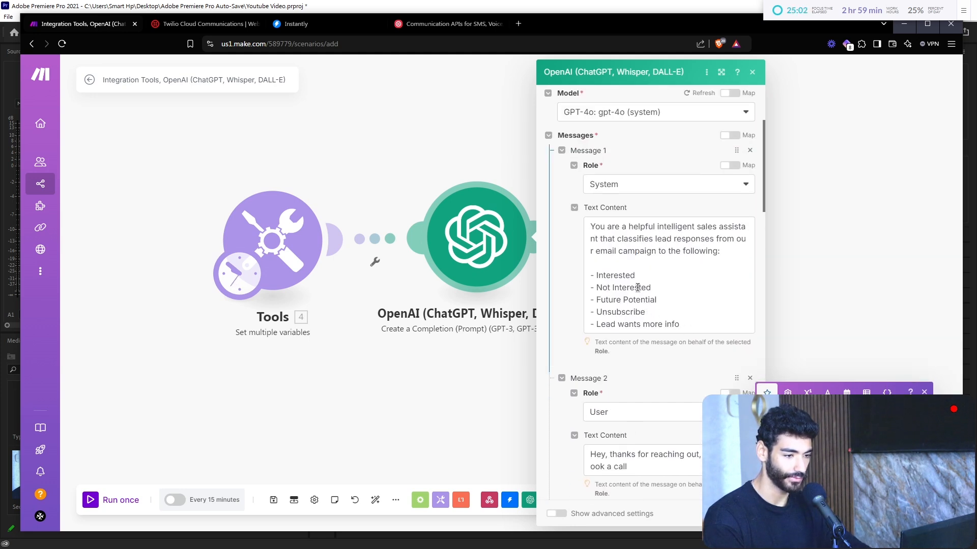
pyautogui.scroll(-15, 610, 275)
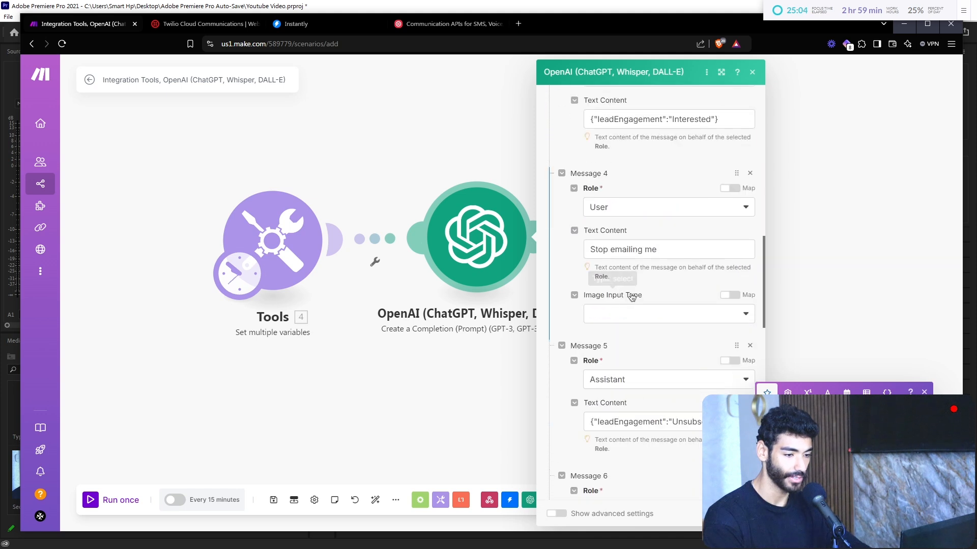
# Step: Add a tenth User message beginning 'Hey, we are out of budget'
pyautogui.click(575, 346)
pyautogui.click(610, 379)
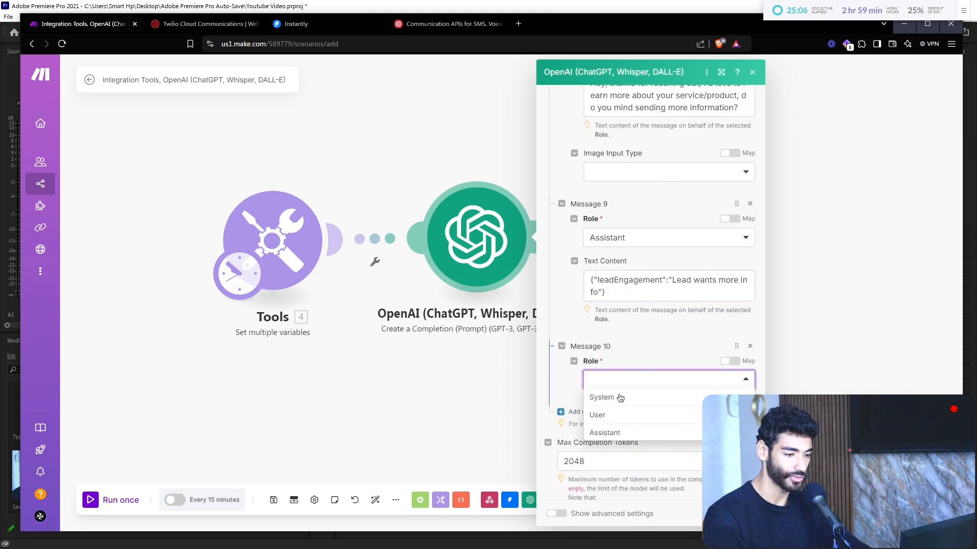
pyautogui.click(619, 414)
pyautogui.click(616, 414)
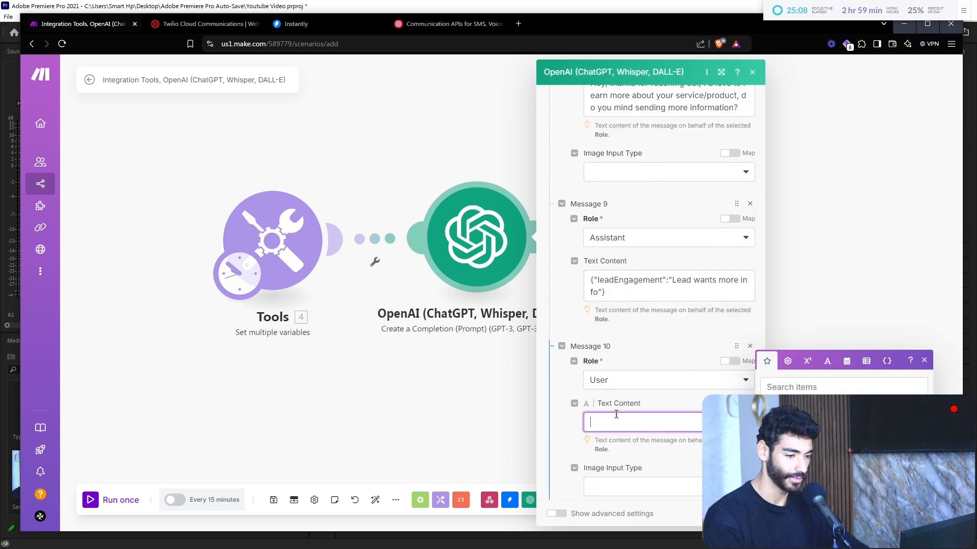
pyautogui.write('Hey, we are out of budget, m ')
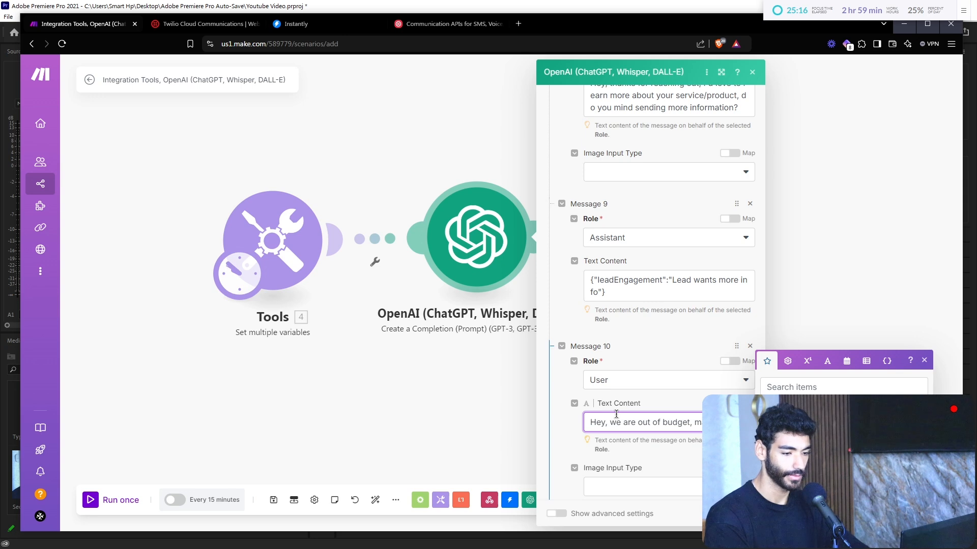
pyautogui.write('ths down the line.')
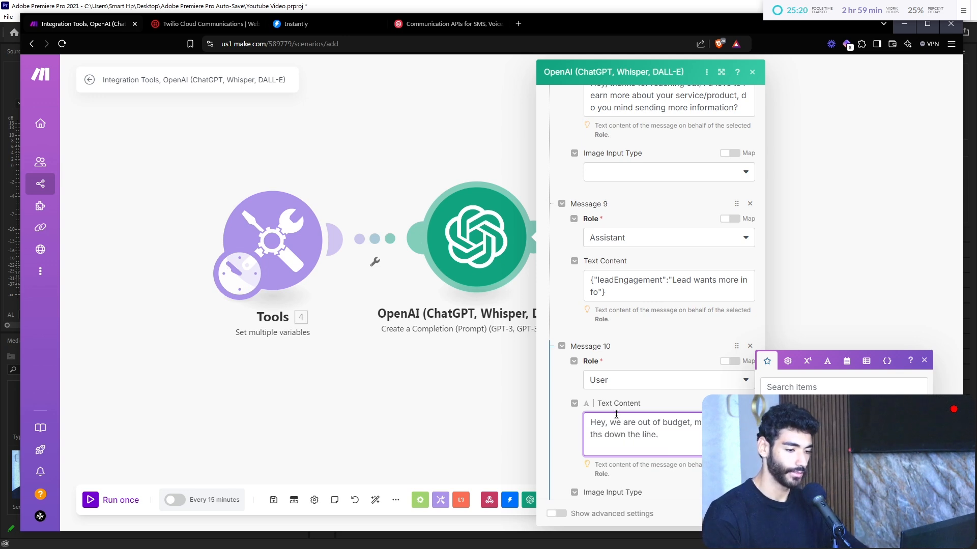
pyautogui.scroll(-3, 613, 412)
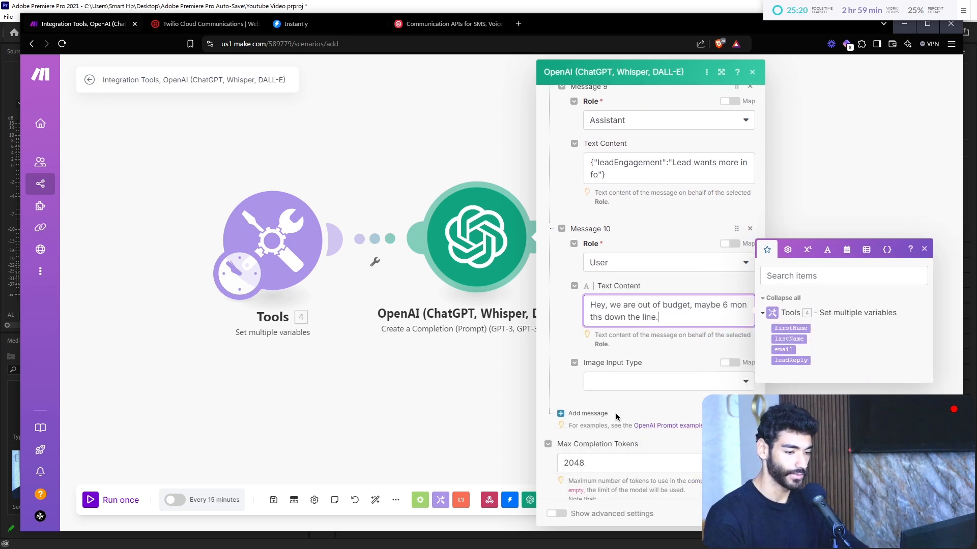
# Step: Add message 11 as an Assistant answer {"leadEngagement":"Future Potential"}
pyautogui.click(597, 401)
pyautogui.click(597, 401)
pyautogui.click(606, 434)
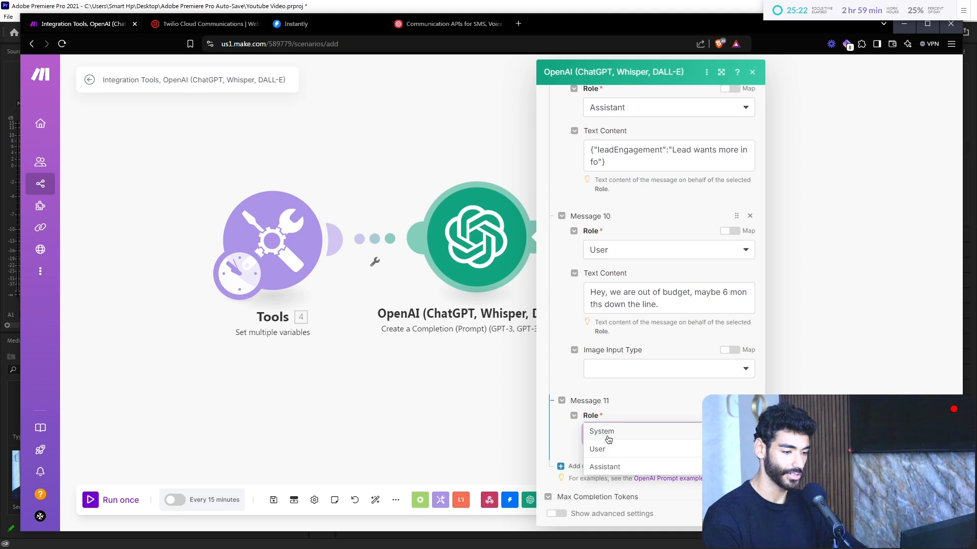
pyautogui.click(617, 468)
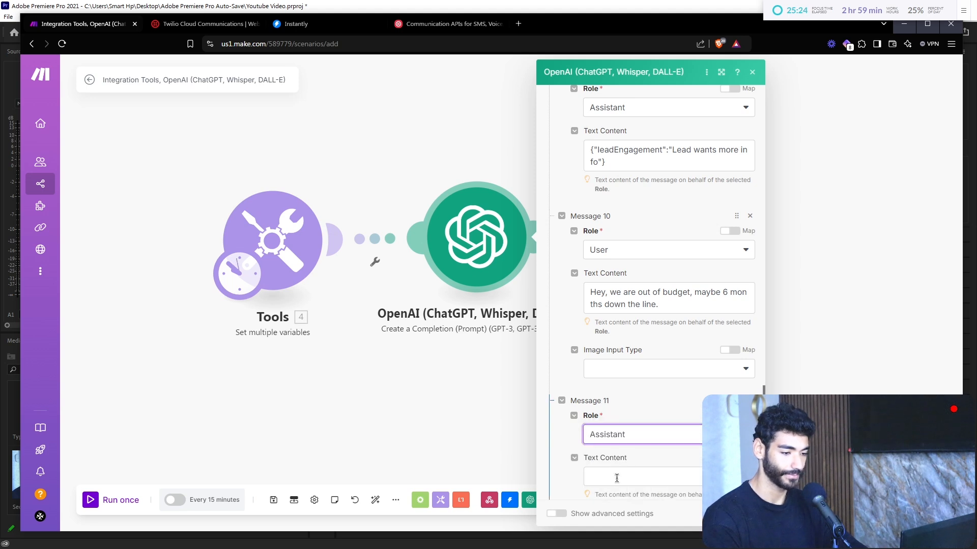
pyautogui.click(618, 477)
pyautogui.write('{"leadEngagement"')
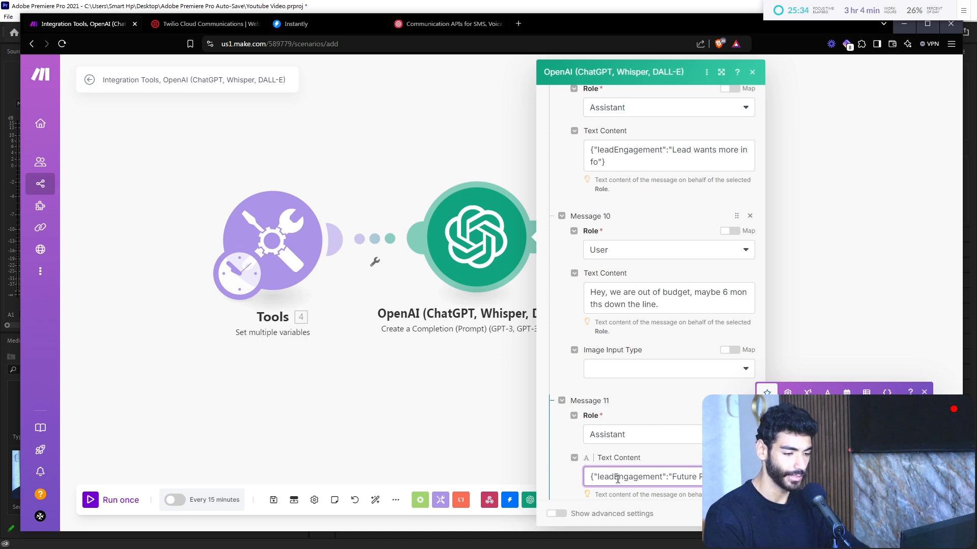
pyautogui.scroll(-4, 613, 407)
# Step: Add message 12 as a User message mapping the 4. leadReply variable
pyautogui.click(600, 337)
pyautogui.click(619, 377)
pyautogui.click(621, 412)
pyautogui.click(646, 425)
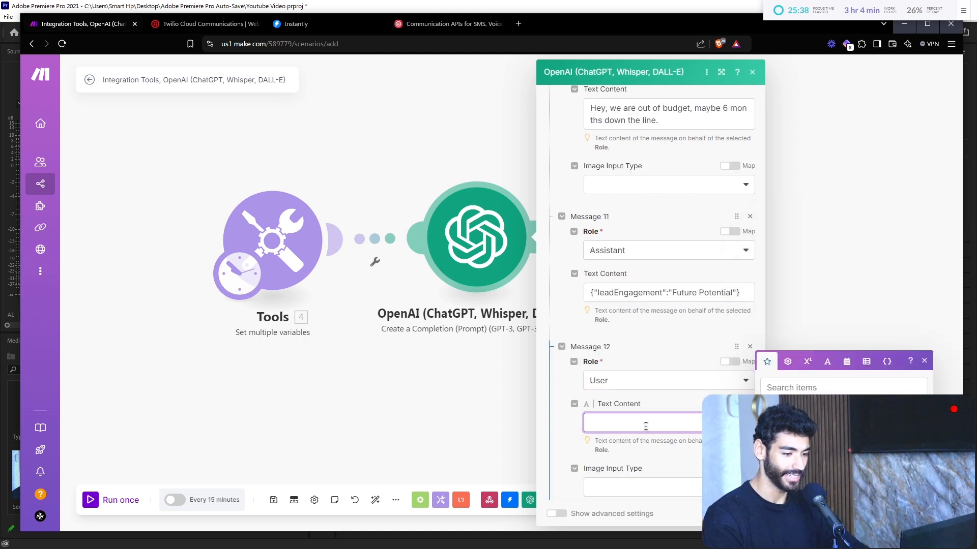
pyautogui.click(794, 432)
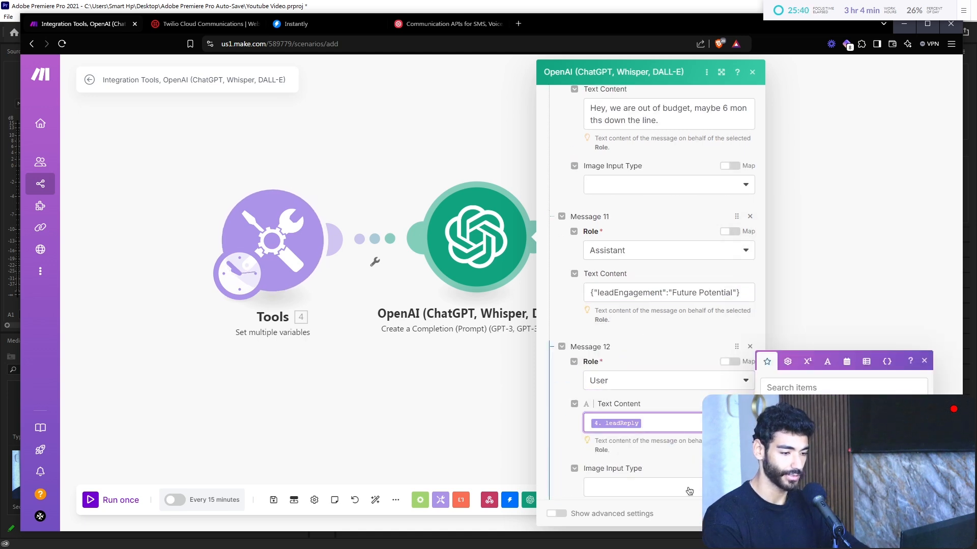
pyautogui.scroll(-4, 689, 491)
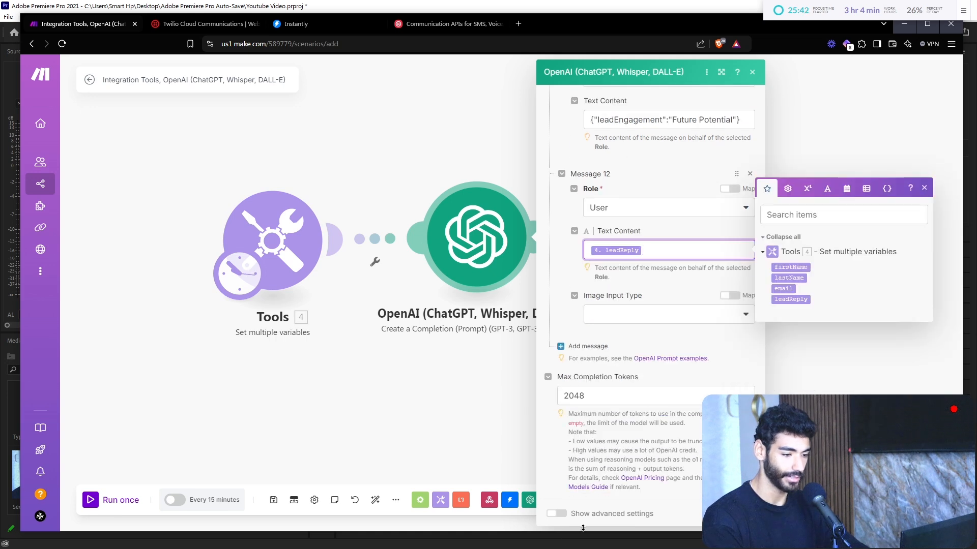
# Step: Change the leadReply test value to 'Thanks for reaching out, I'd love to have a chat.' and confirm
pyautogui.click(316, 209)
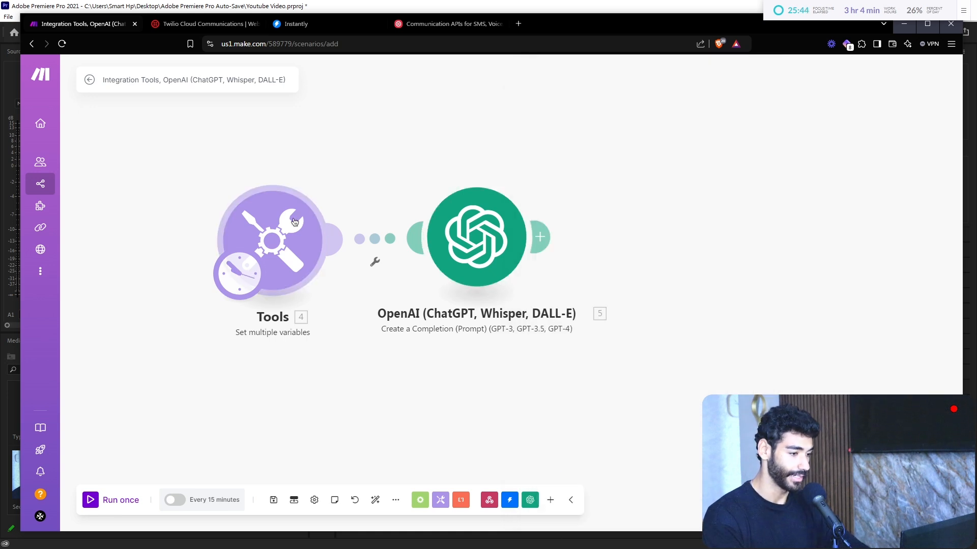
pyautogui.click(315, 209)
pyautogui.click(478, 455)
pyautogui.press('BackSpace')
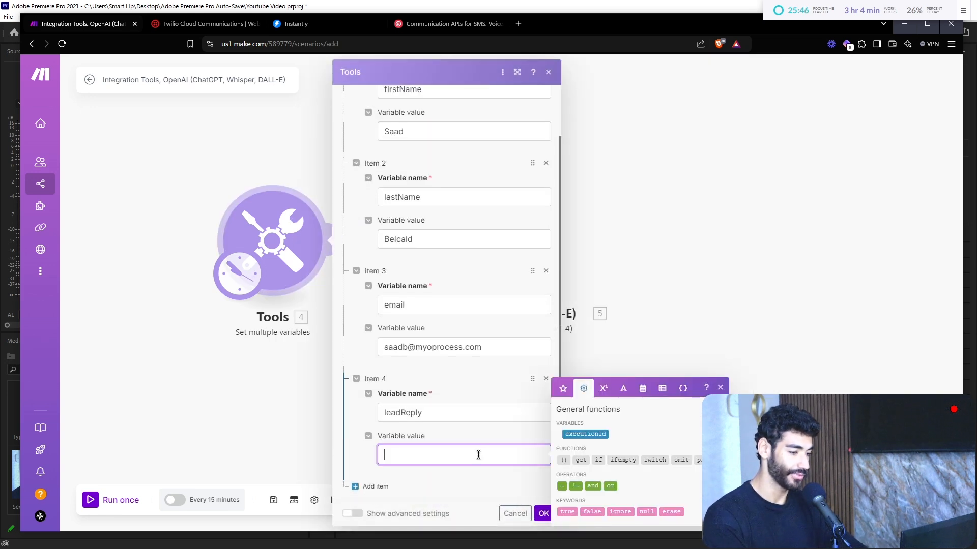
pyautogui.write("Thanks for reaching oiut! I'd lov")
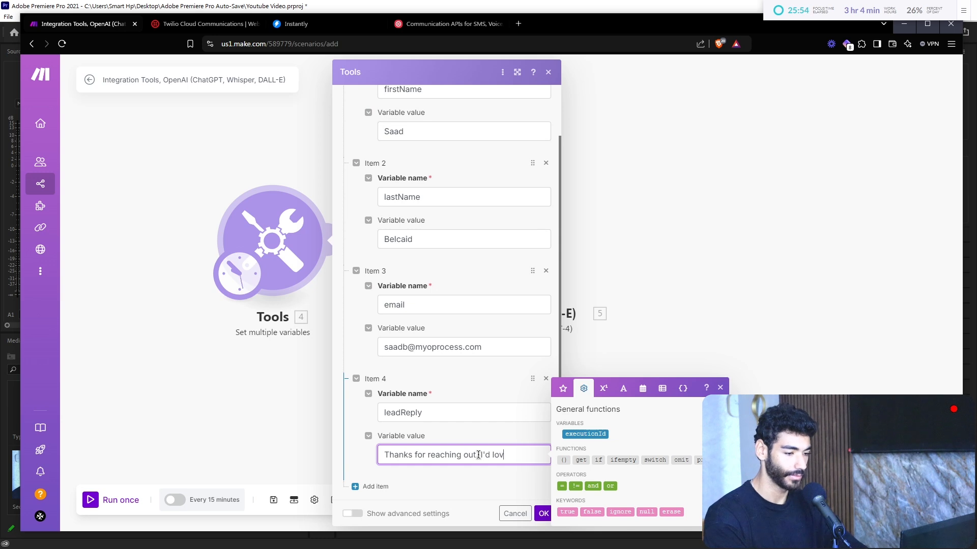
pyautogui.press('BackSpace')
pyautogui.press('BackSpace')
pyautogui.write('ave ')
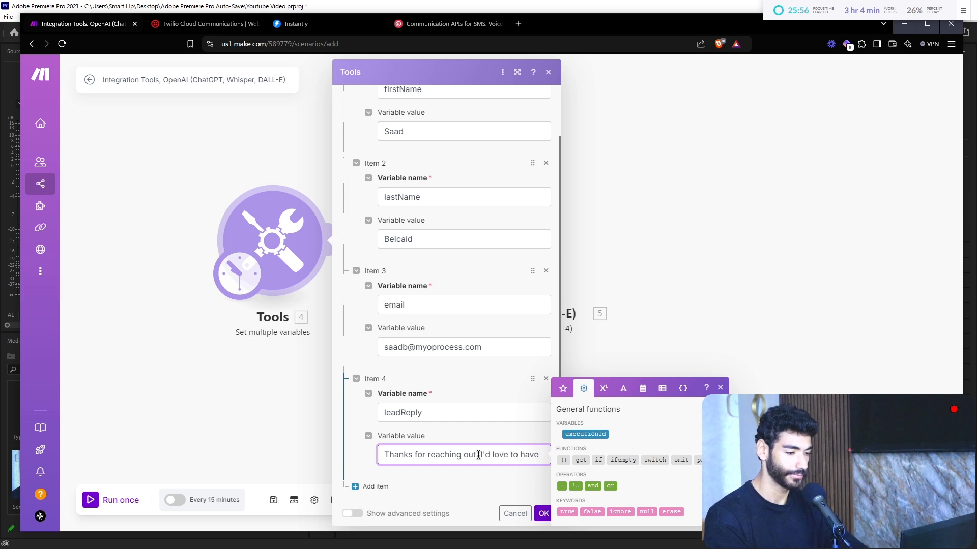
pyautogui.write('c h')
pyautogui.press('BackSpace')
pyautogui.press('BackSpace')
pyautogui.press('BackSpace')
pyautogui.write('a c')
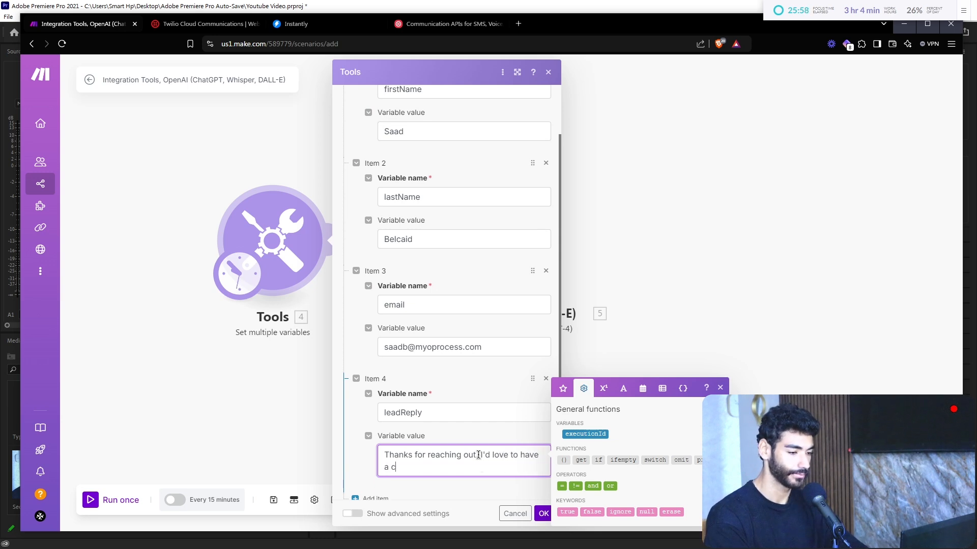
pyautogui.press('BackSpace')
pyautogui.press('BackSpace')
pyautogui.write('hat.')
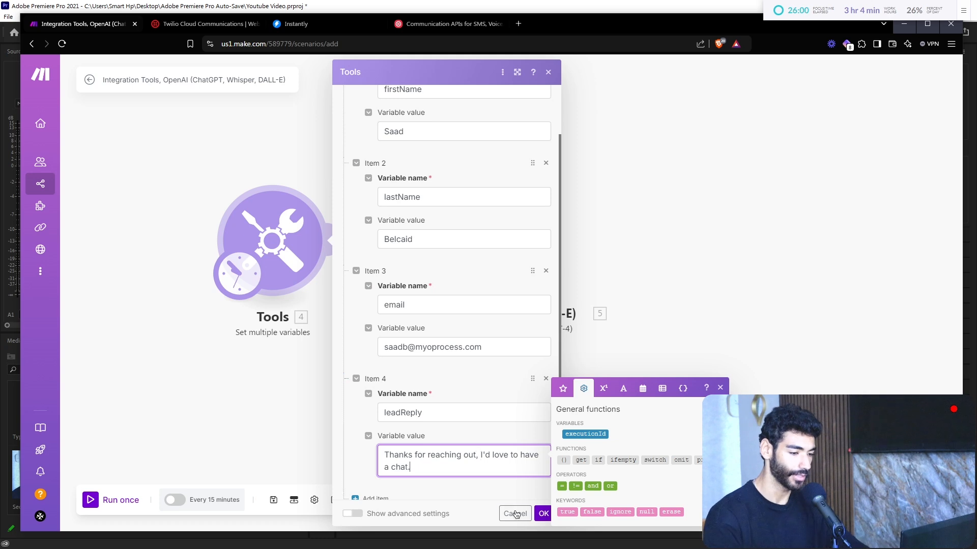
pyautogui.click(543, 514)
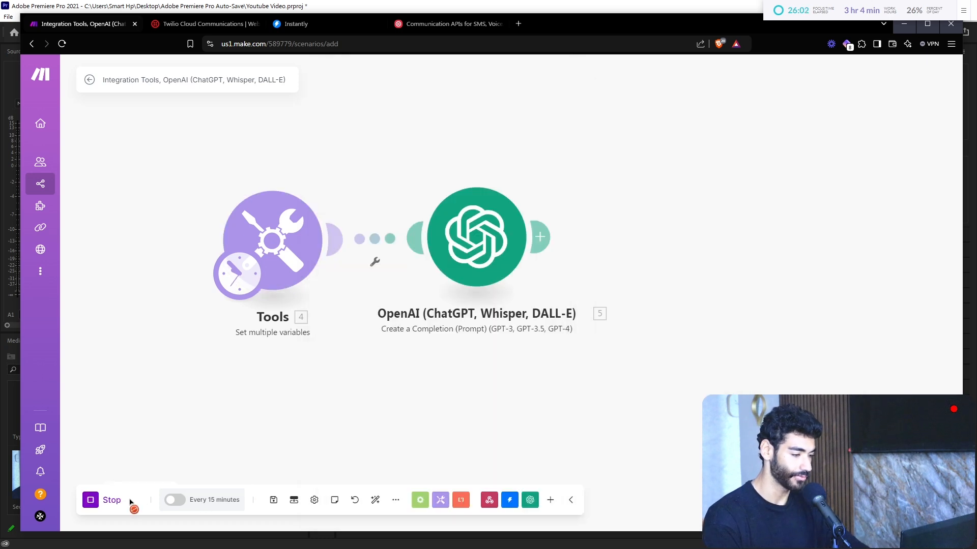
# Step: Run the scenario once and select the OpenAI Result value {"leadEngagement":"Interested"}
pyautogui.click(128, 501)
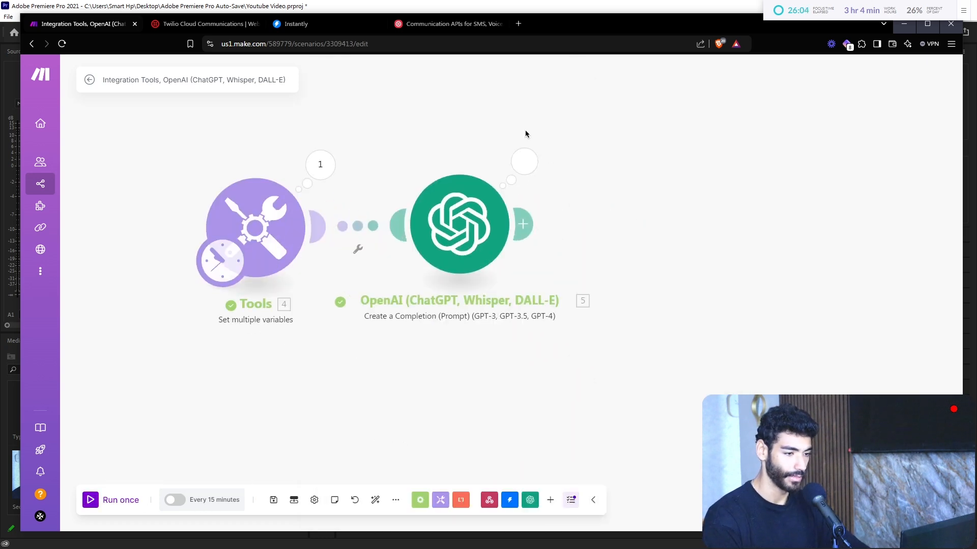
pyautogui.click(548, 173)
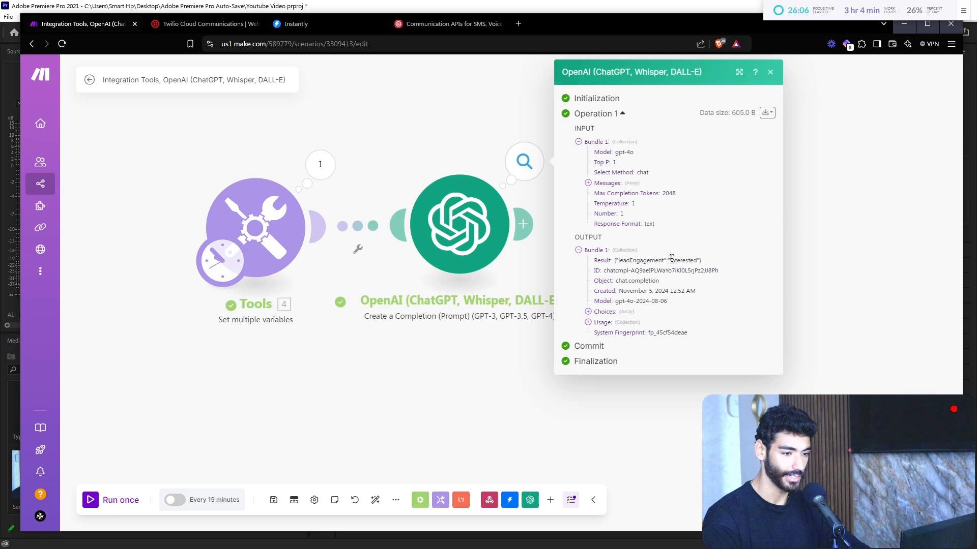
pyautogui.scroll(3, 668, 259)
pyautogui.moveTo(670, 260); pyautogui.dragTo(666, 260)
pyautogui.scroll(5, 668, 258)
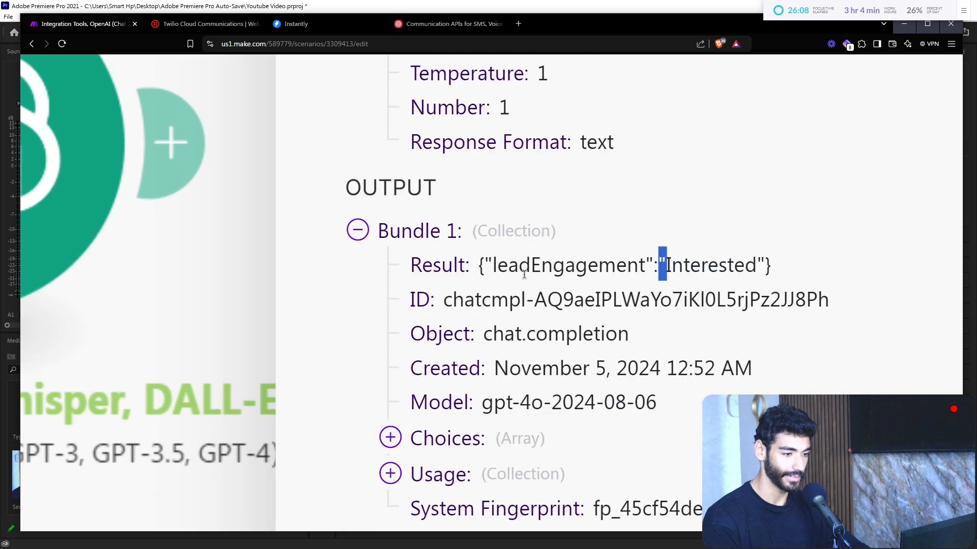
pyautogui.moveTo(480, 259); pyautogui.dragTo(754, 283)
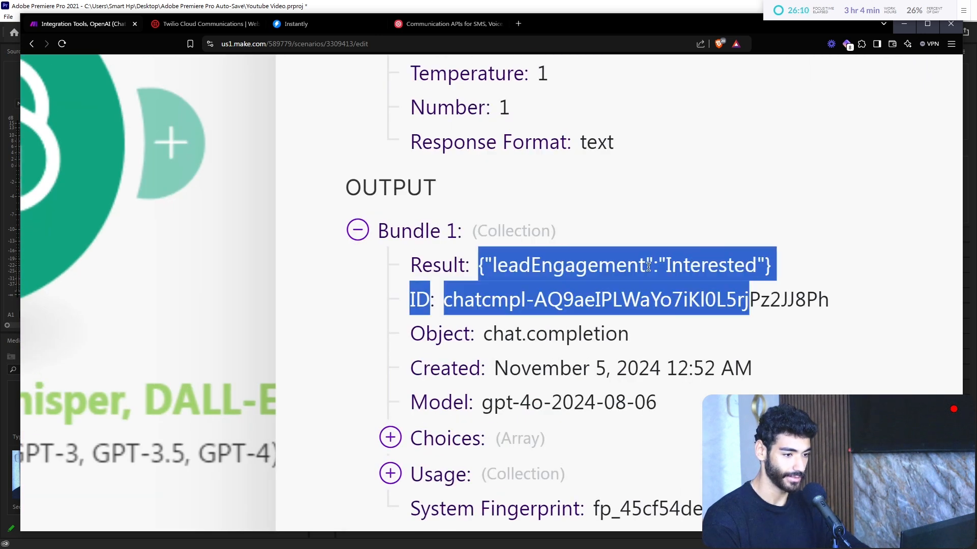
pyautogui.moveTo(648, 267); pyautogui.dragTo(774, 266)
# Step: Close the output inspector and reopen the OpenAI module's settings
pyautogui.scroll(-8, 651, 267)
pyautogui.click(469, 371)
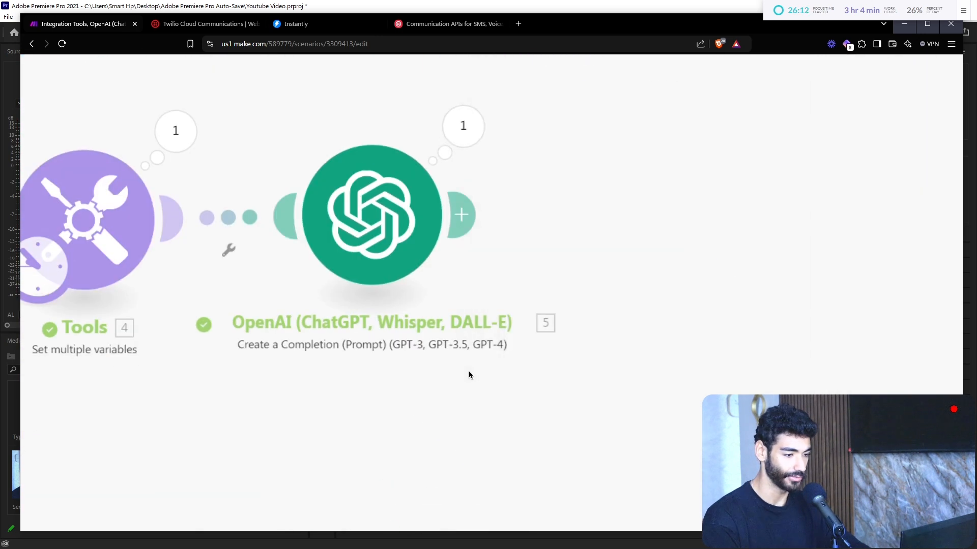
pyautogui.click(393, 223)
pyautogui.scroll(-5, 652, 298)
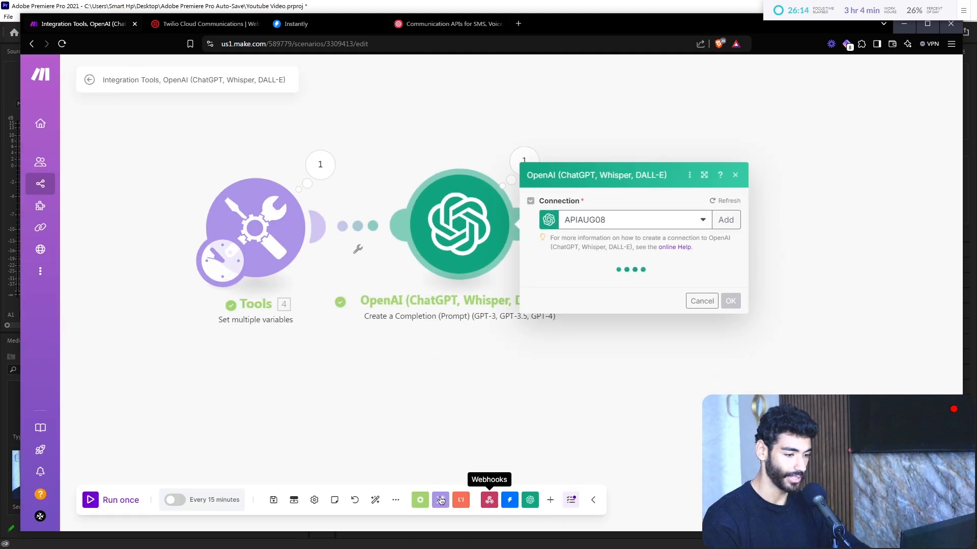
# Step: Add a JSON Parse JSON module after the OpenAI module
pyautogui.click(550, 501)
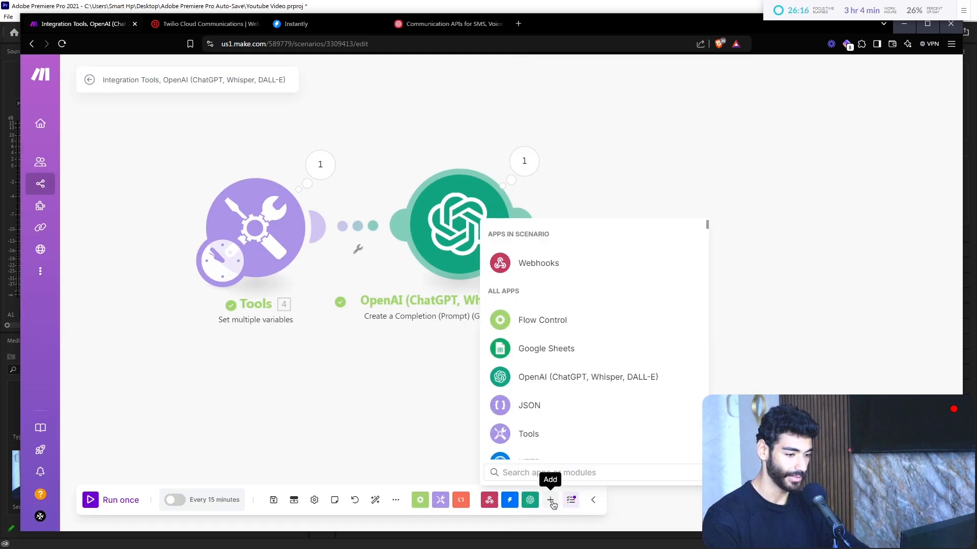
pyautogui.click(546, 406)
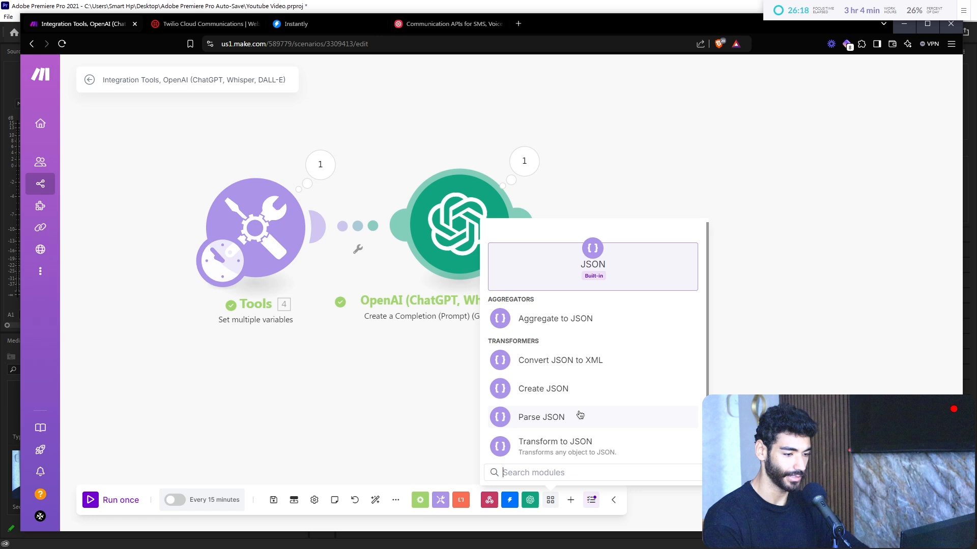
pyautogui.click(579, 414)
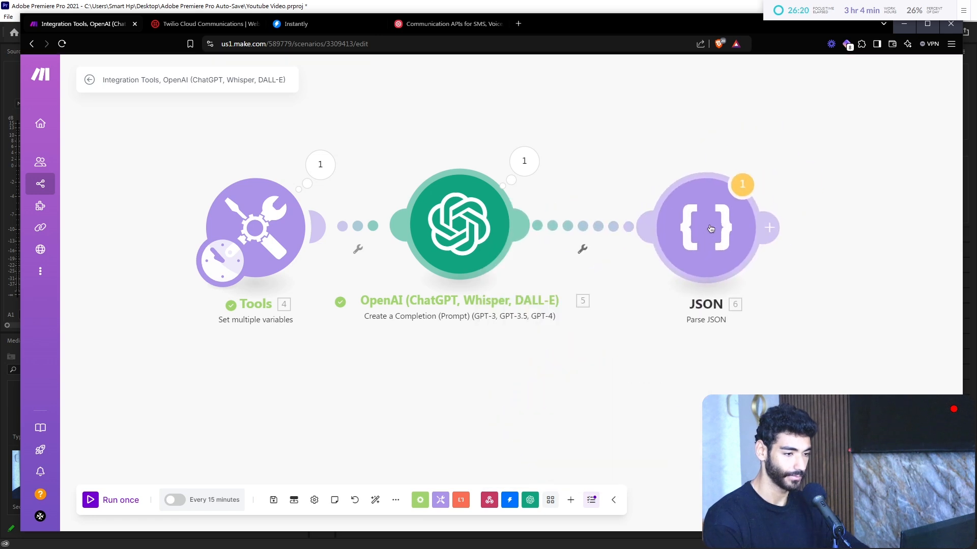
pyautogui.click(711, 229)
# Step: Paste the OpenAI Result {"leadEngagement":"Interested"} as the Parse JSON string and confirm
pyautogui.click(524, 161)
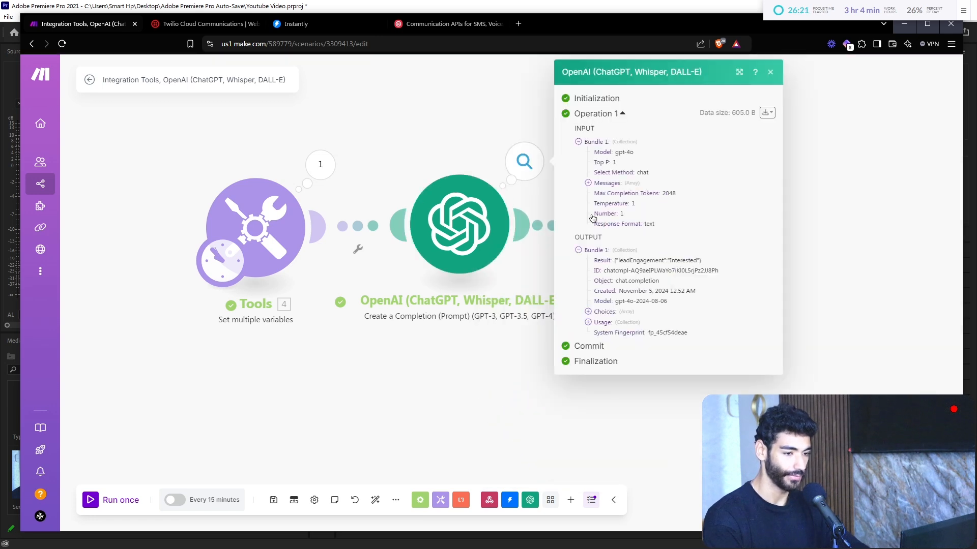
pyautogui.tripleClick(667, 260)
pyautogui.hotkey('ctrl', 'c')
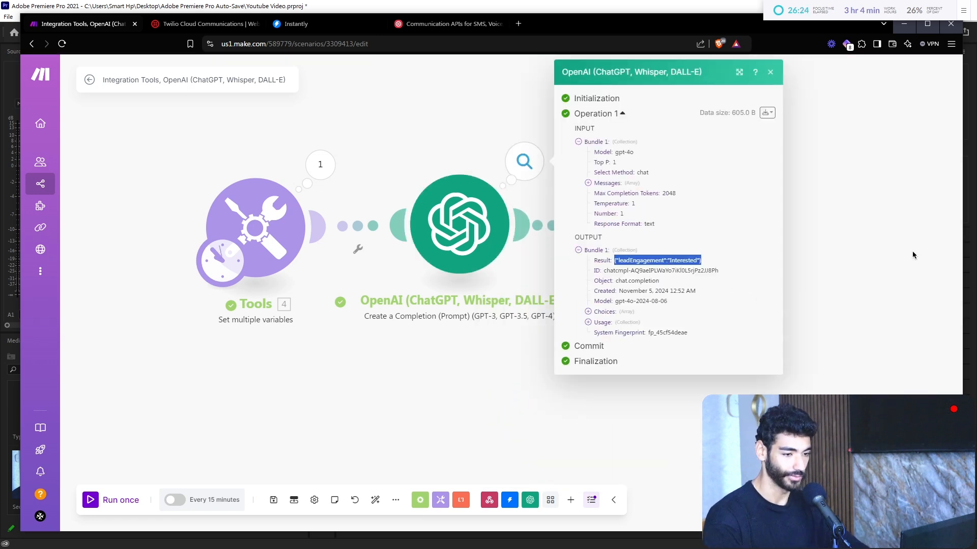
pyautogui.click(718, 251)
pyautogui.click(765, 266)
pyautogui.hotkey('ctrl', 'v')
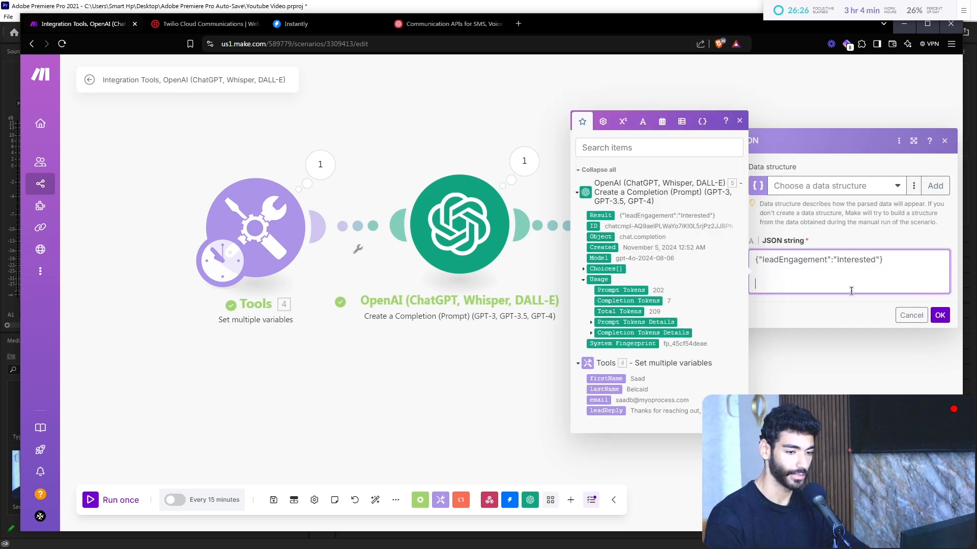
pyautogui.click(939, 291)
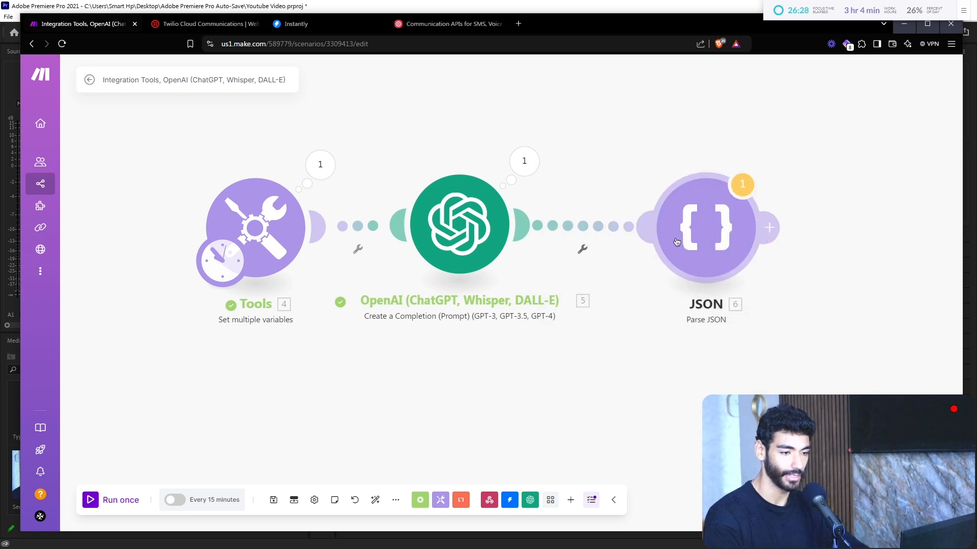
# Step: Run only the JSON module and view its parsed output
pyautogui.rightClick(681, 243)
pyautogui.click(698, 266)
pyautogui.click(763, 212)
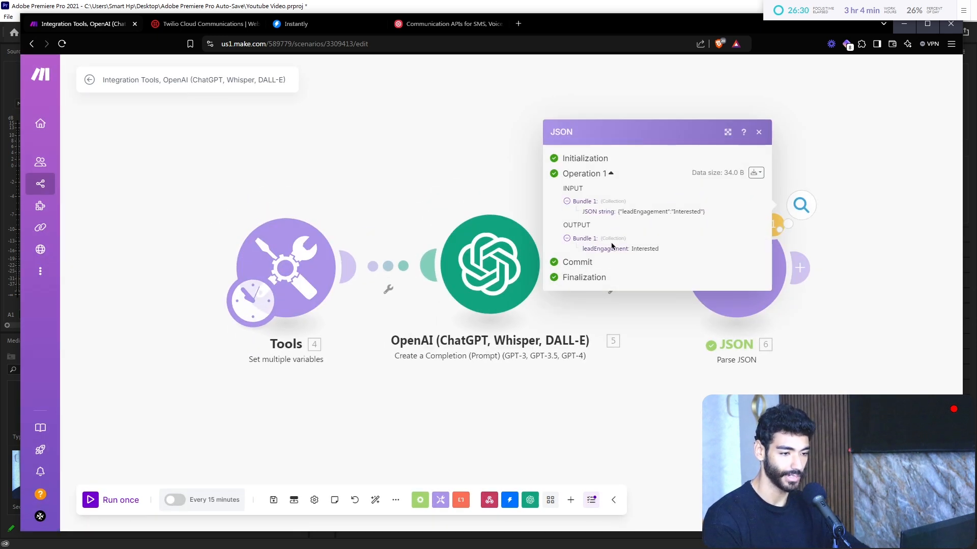
# Step: Replace the pasted JSON string with the mapped OpenAI Result and confirm
pyautogui.click(781, 315)
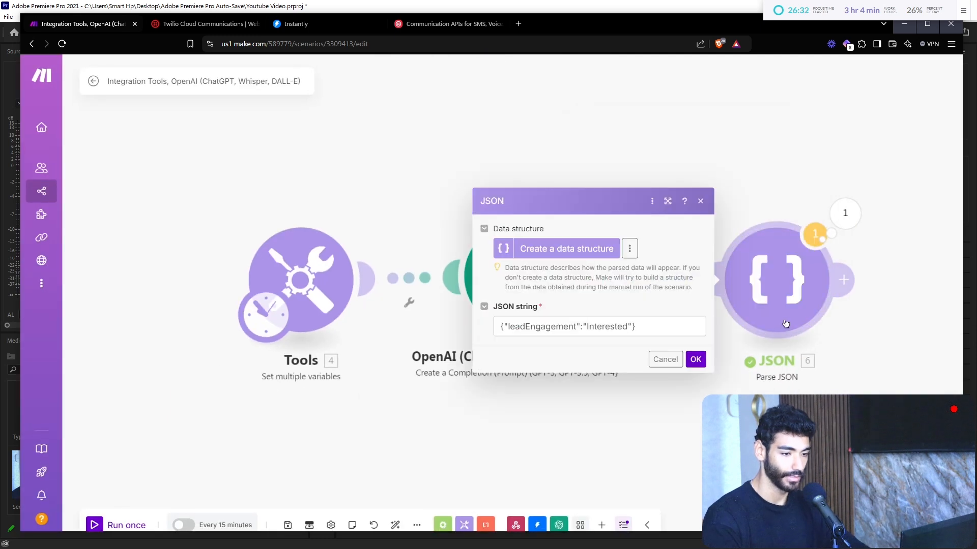
pyautogui.click(631, 326)
pyautogui.hotkey('ctrl', 'a')
pyautogui.press('BackSpace')
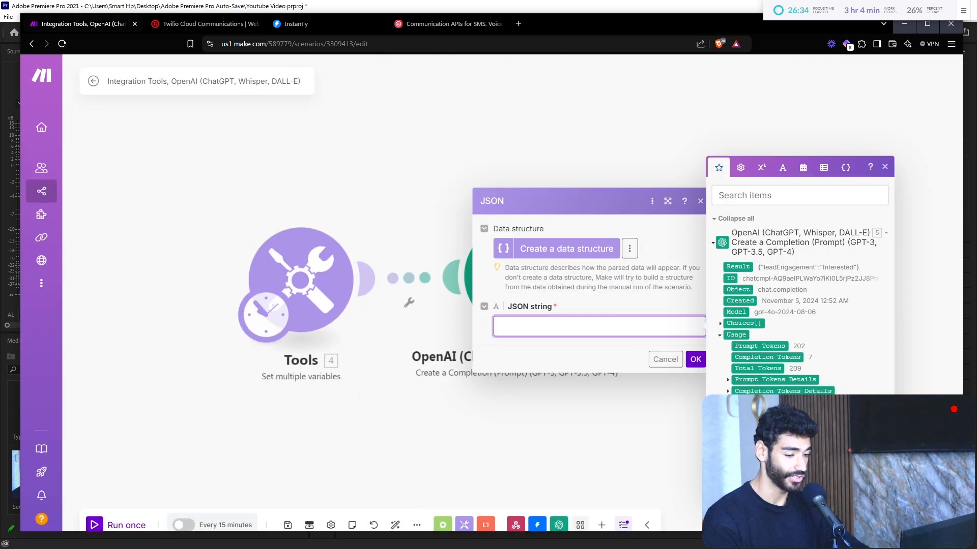
pyautogui.click(738, 267)
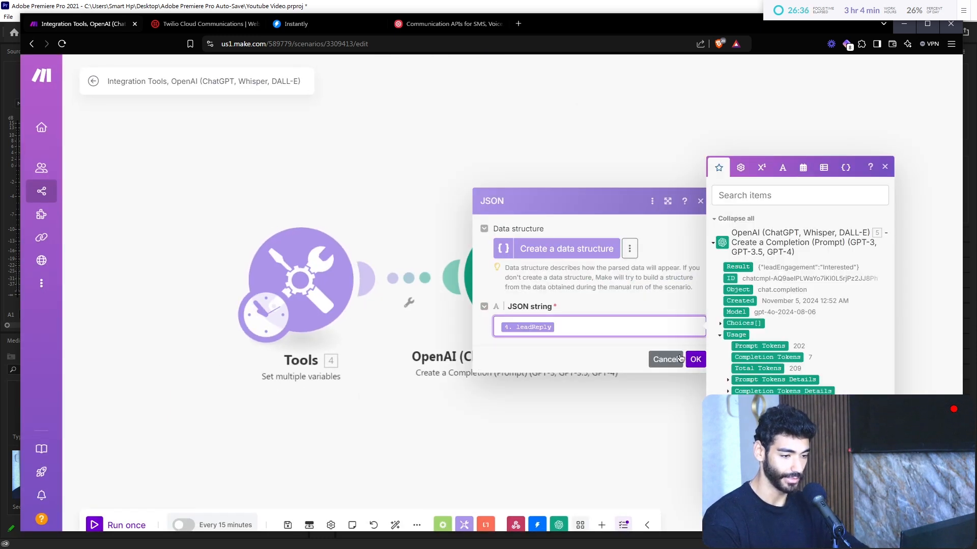
pyautogui.click(696, 359)
# Step: Run the whole scenario despite the warning and inspect the OpenAI output
pyautogui.click(127, 525)
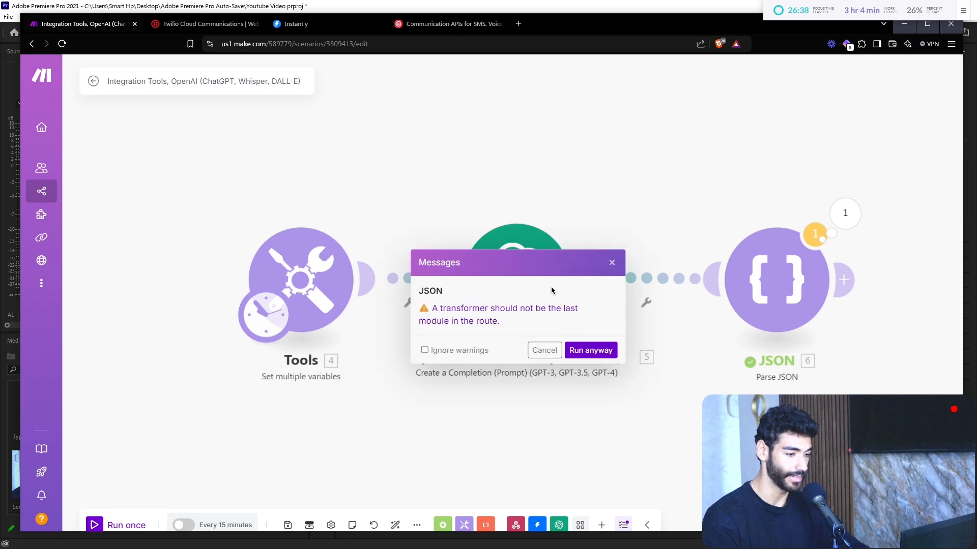
pyautogui.click(590, 350)
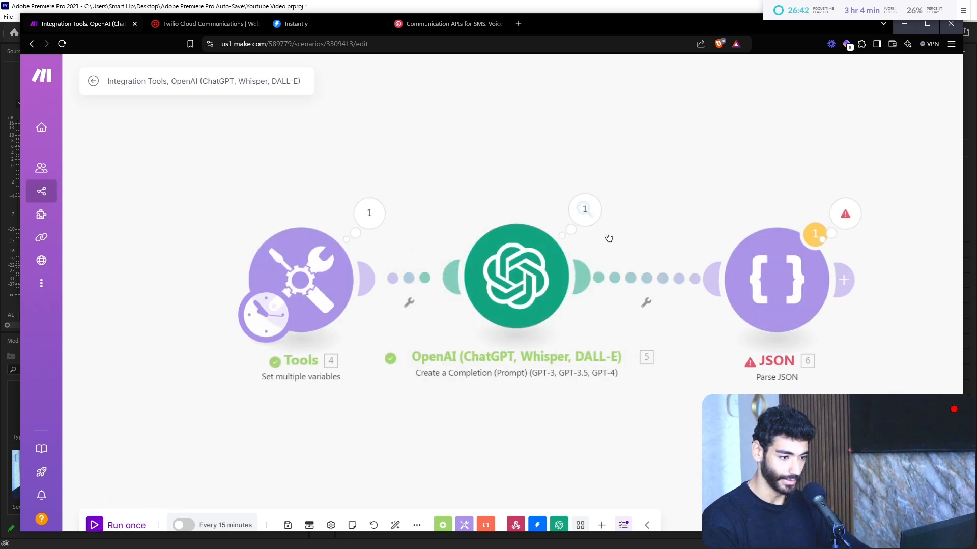
pyautogui.click(590, 216)
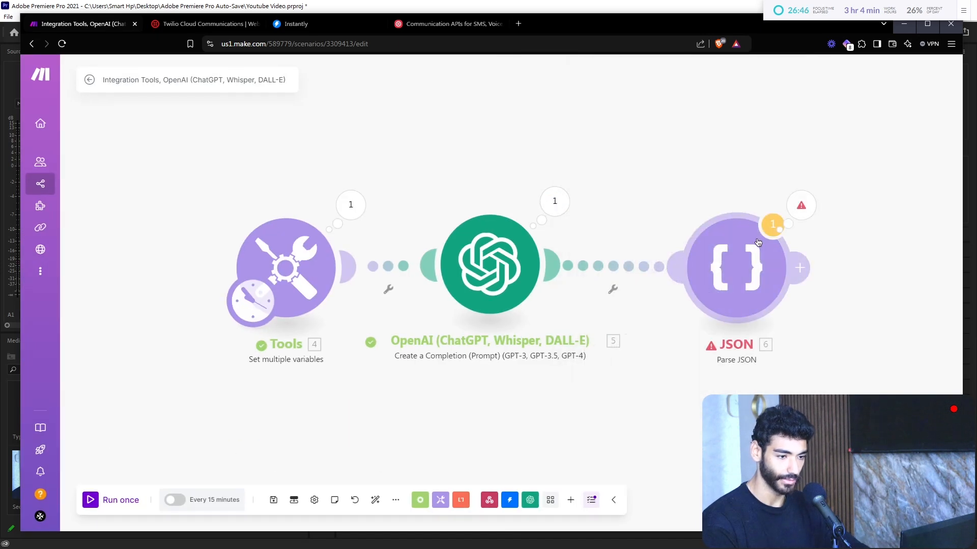
# Step: Swap the old leadReply mapping in JSON string for the OpenAI Result
pyautogui.click(736, 268)
pyautogui.click(591, 309)
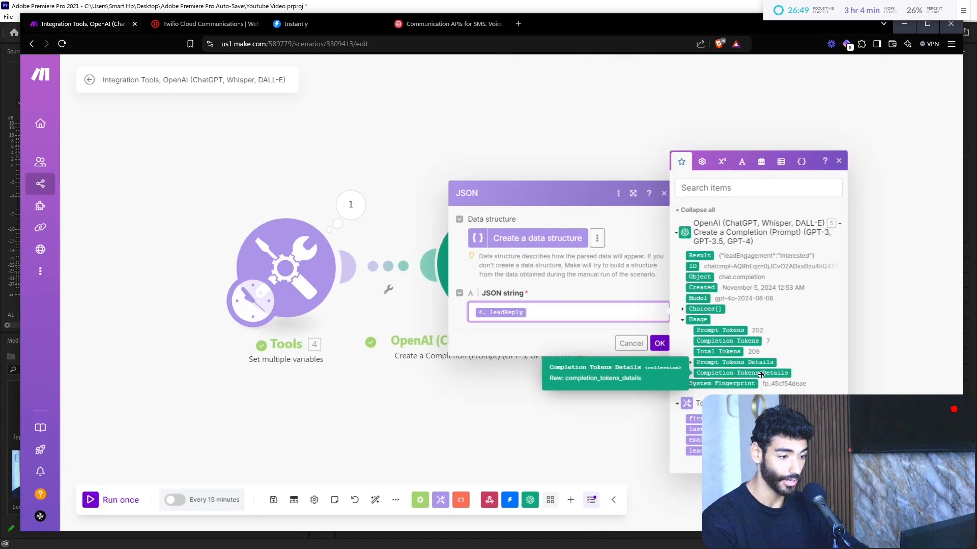
pyautogui.press('BackSpace')
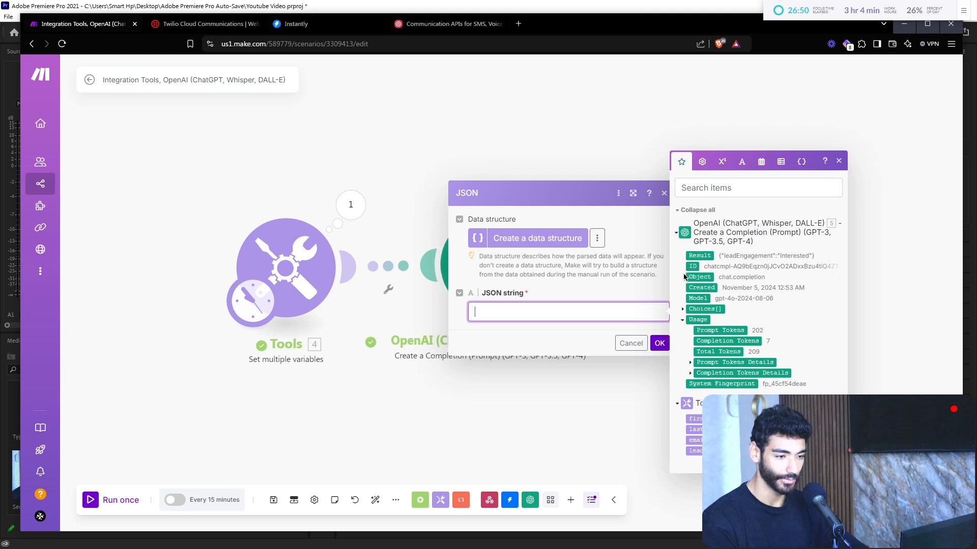
pyautogui.click(699, 255)
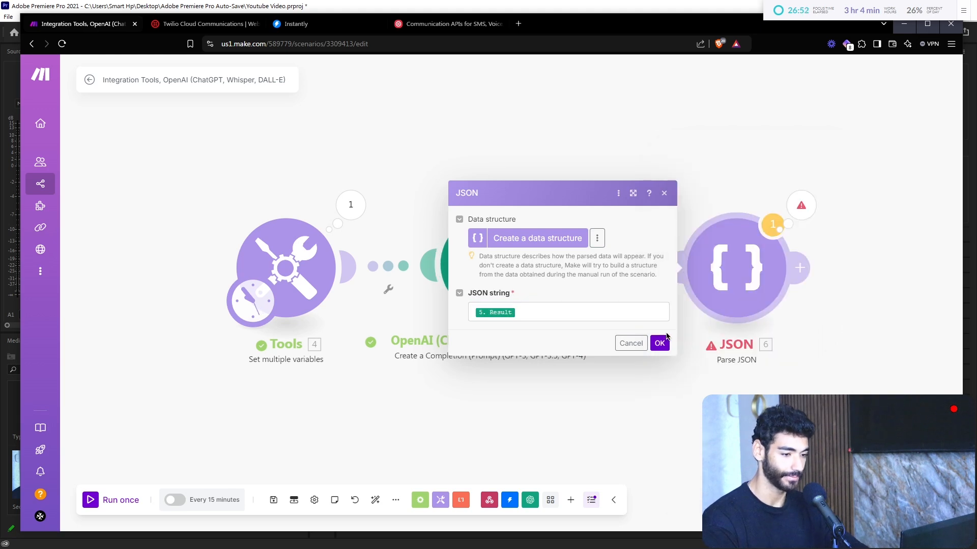
pyautogui.click(659, 343)
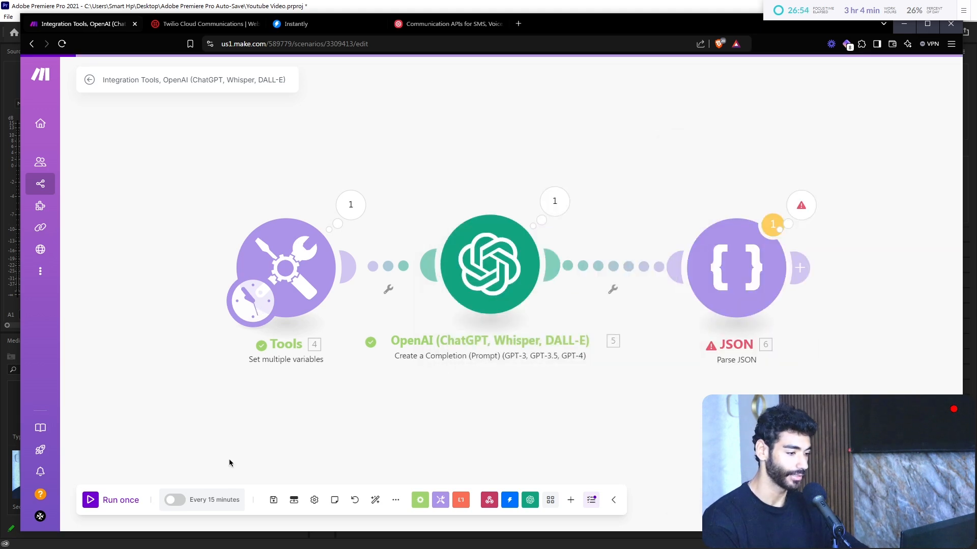
# Step: Run the scenario anyway and check the JSON output shows leadEngagement: Interested
pyautogui.click(133, 498)
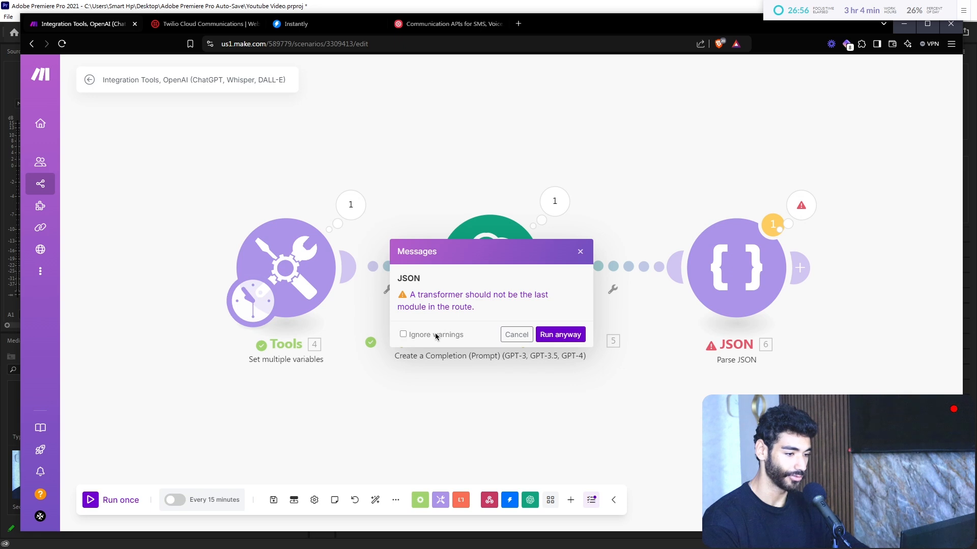
pyautogui.click(561, 335)
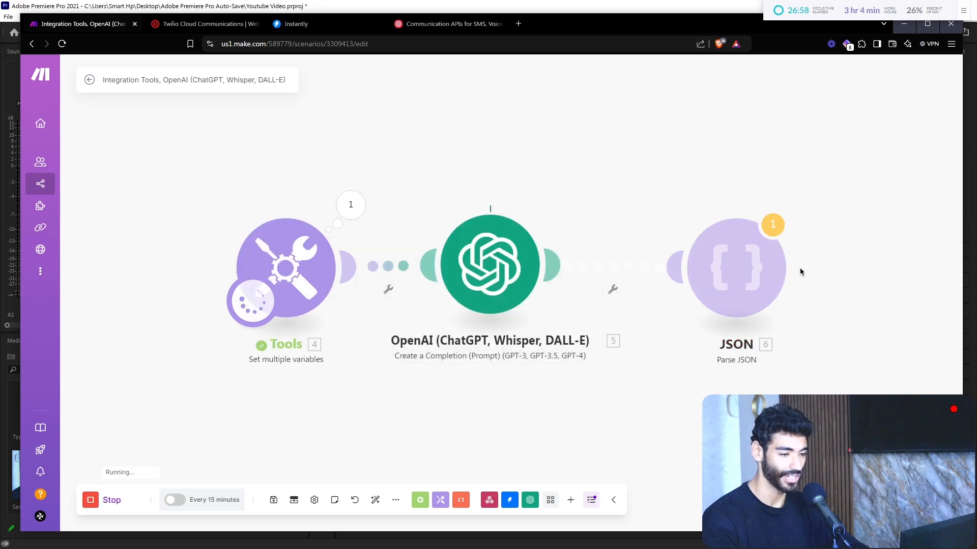
pyautogui.moveTo(831, 308); pyautogui.dragTo(604, 257)
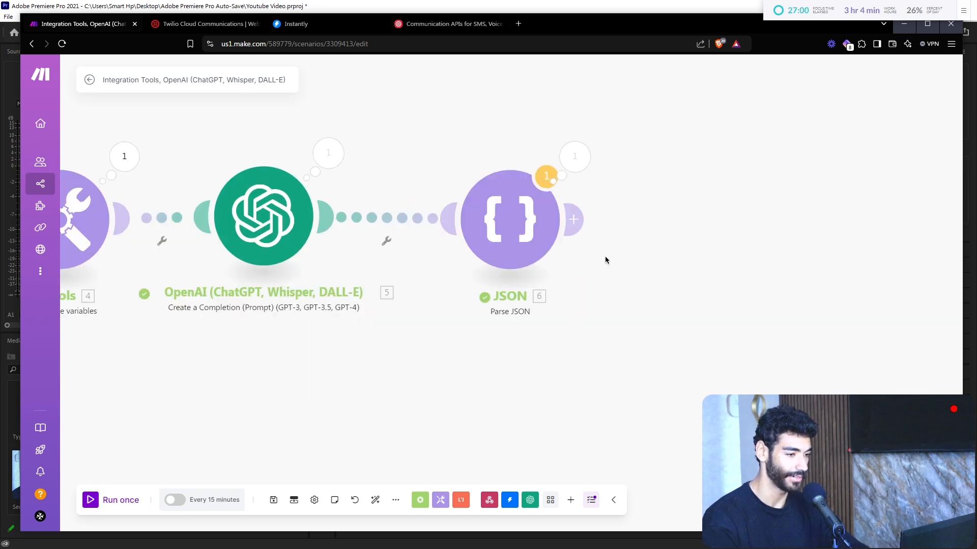
pyautogui.click(575, 156)
pyautogui.scroll(-1, 837, 214)
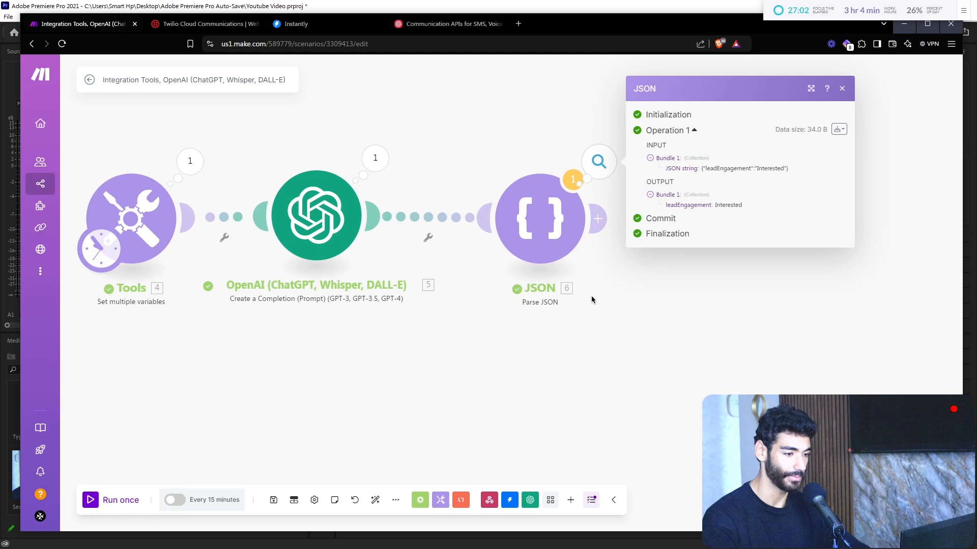
pyautogui.scroll(-3, 592, 300)
pyautogui.scroll(4, 450, 320)
pyautogui.click(617, 319)
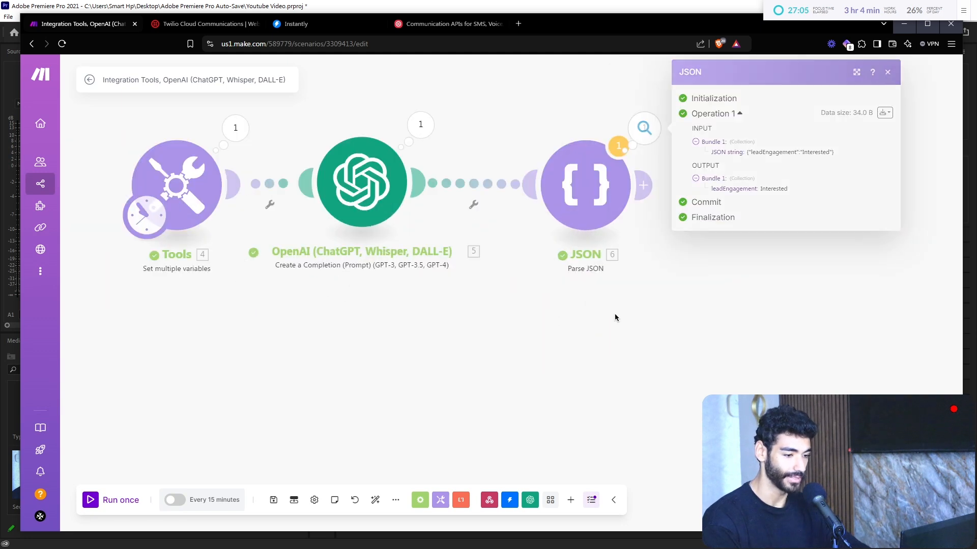
# Step: Search 'twilio', add Create a Message after JSON, open its settings, and go to Twilio's login
pyautogui.click(572, 501)
pyautogui.write('chat')
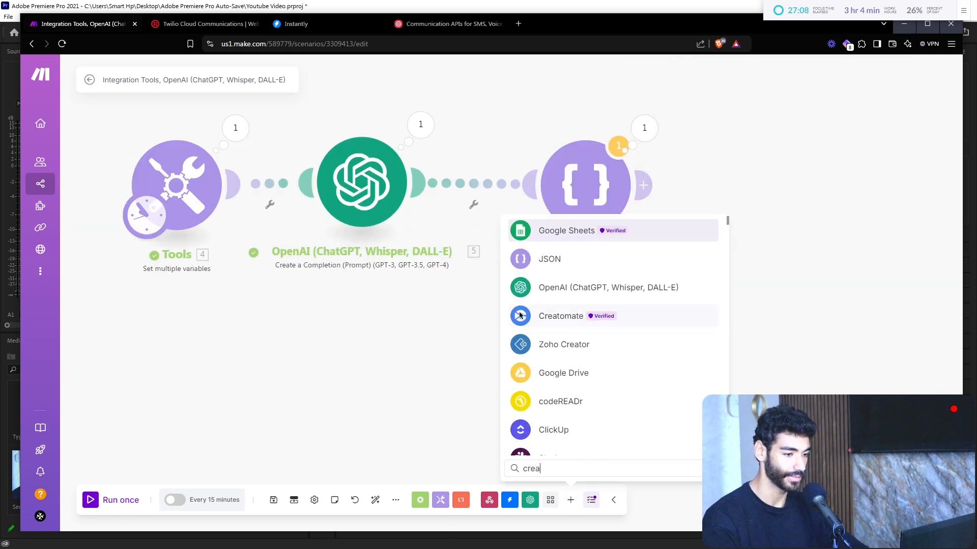
pyautogui.press('BackSpace')
pyautogui.press('BackSpace')
pyautogui.press('BackSpace')
pyautogui.press('BackSpace')
pyautogui.write('twilio')
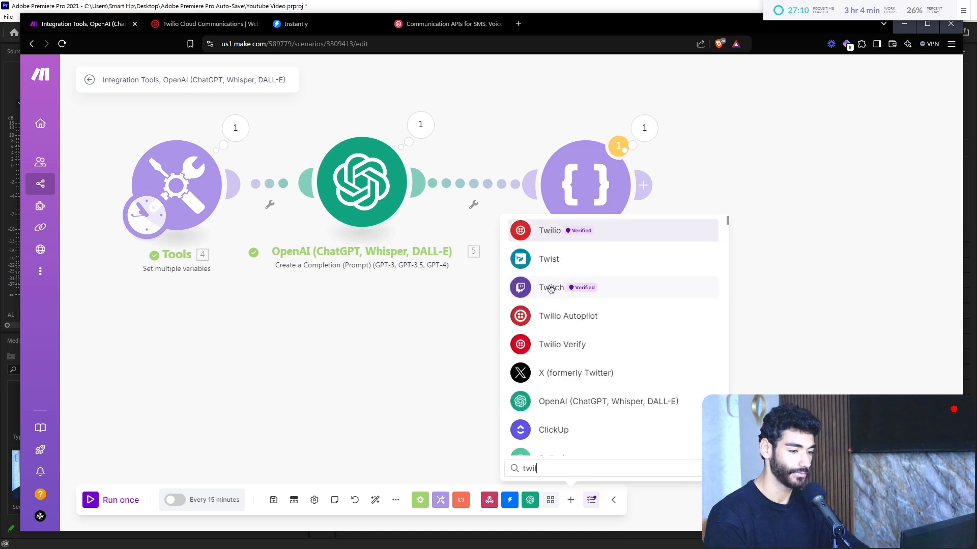
pyautogui.press('Return')
pyautogui.write('cre')
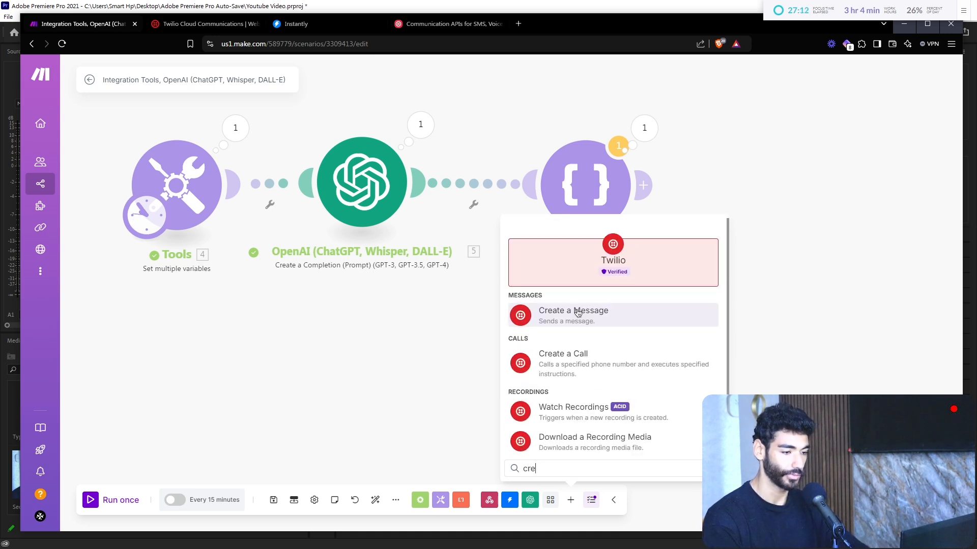
pyautogui.click(574, 311)
pyautogui.click(834, 179)
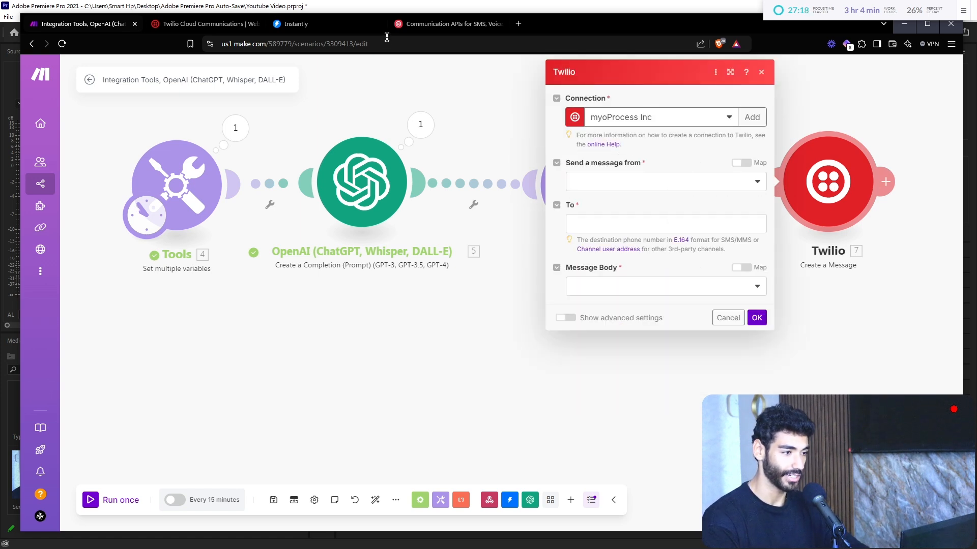
pyautogui.click(203, 23)
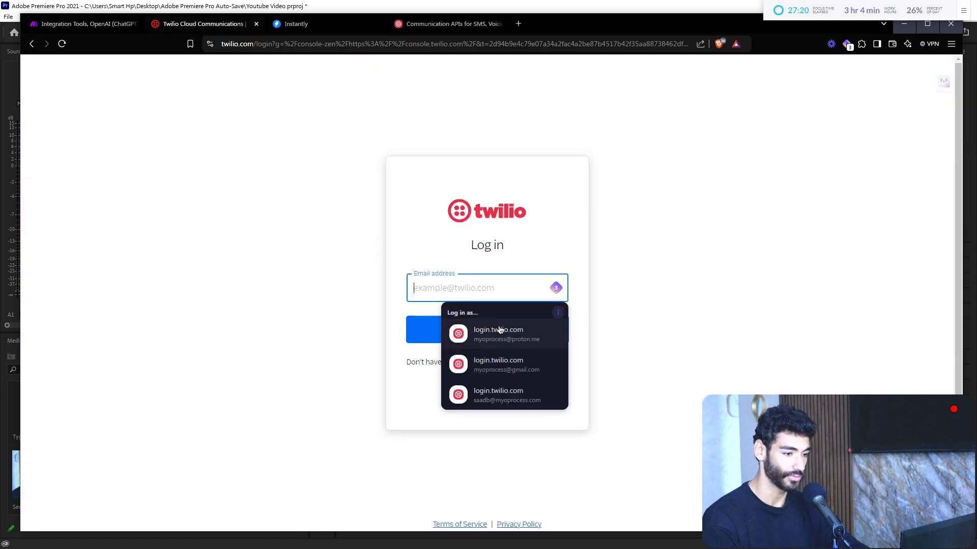
# Step: Log in to Twilio using the saved email and password
pyautogui.click(502, 373)
pyautogui.click(451, 317)
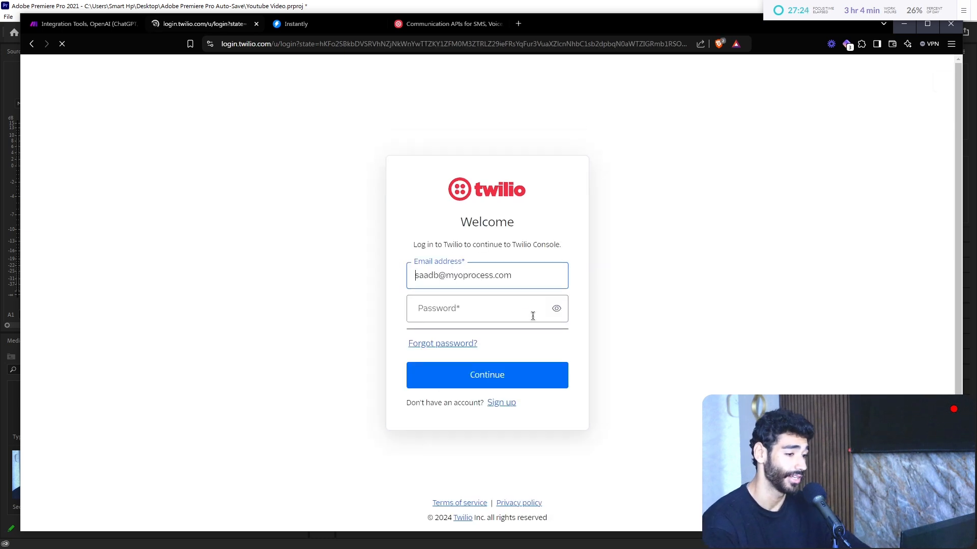
pyautogui.click(465, 308)
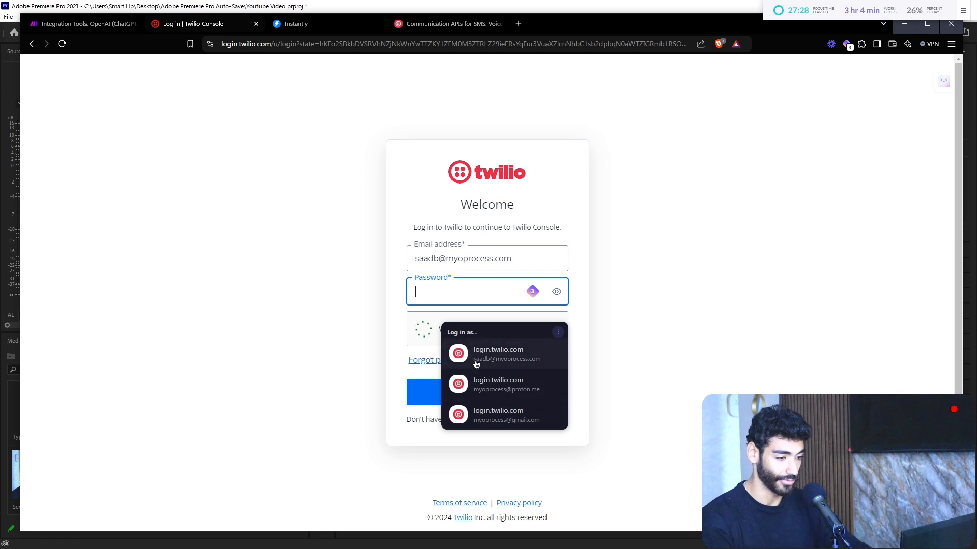
pyautogui.click(476, 365)
pyautogui.click(479, 393)
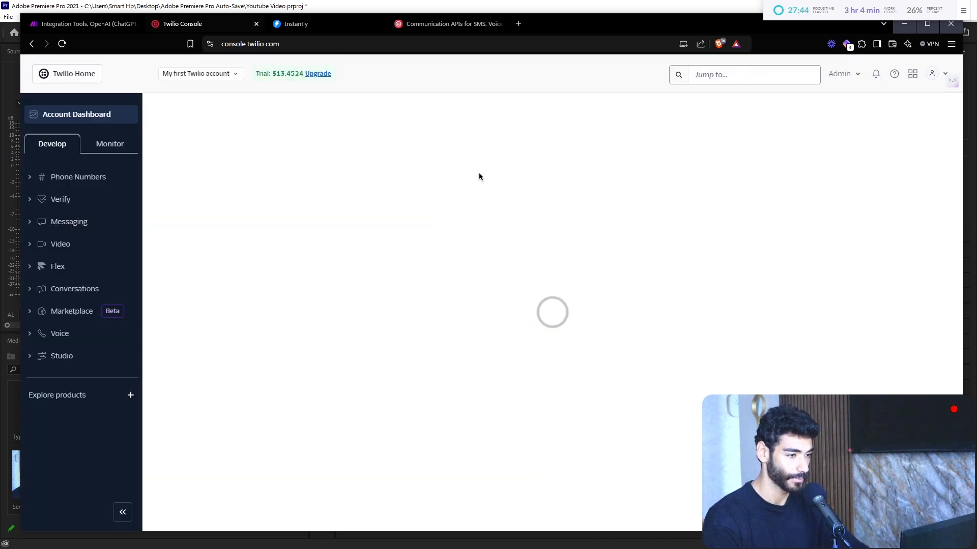
# Step: Copy the Account SID from the Twilio Console and return to Make
pyautogui.scroll(-8, 517, 245)
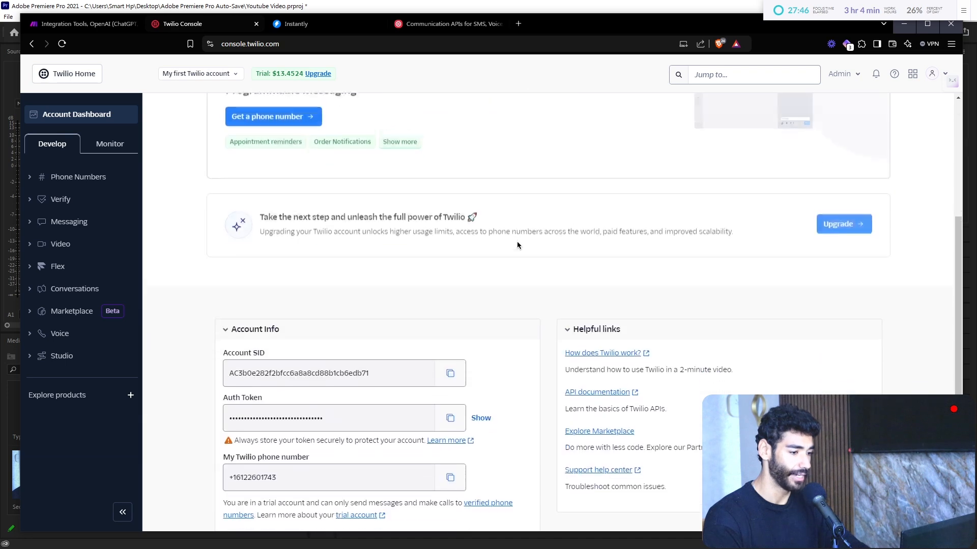
pyautogui.hotkey('ctrl', '+')
pyautogui.hotkey('ctrl', '+')
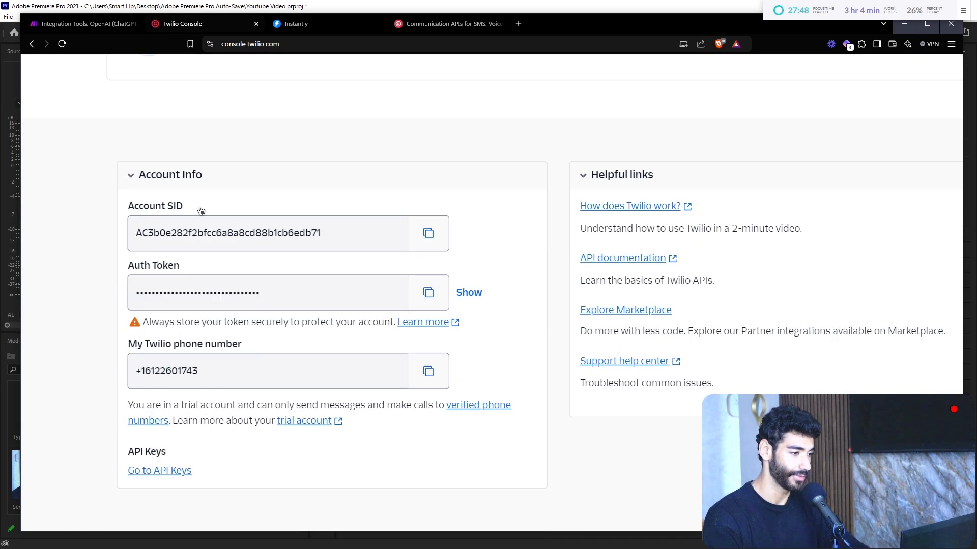
pyautogui.click(428, 235)
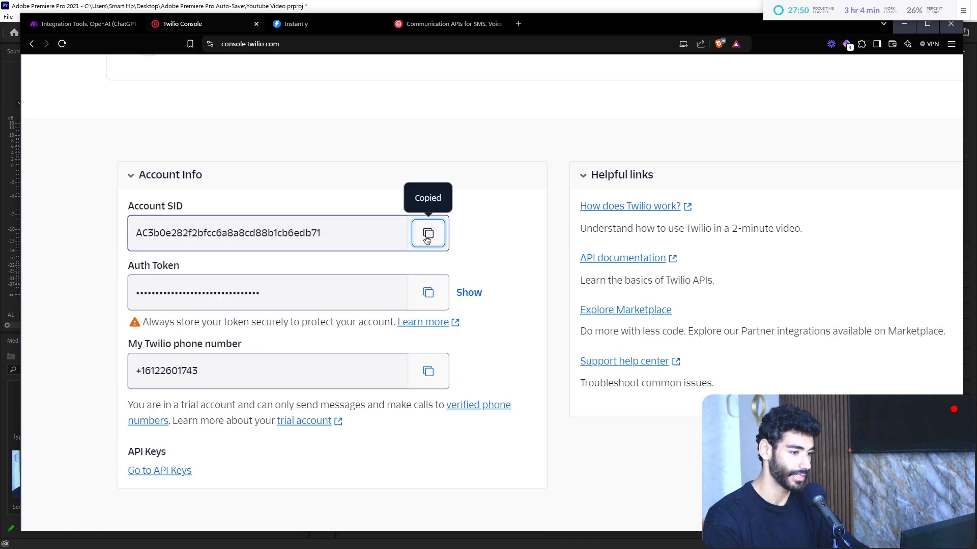
pyautogui.click(84, 24)
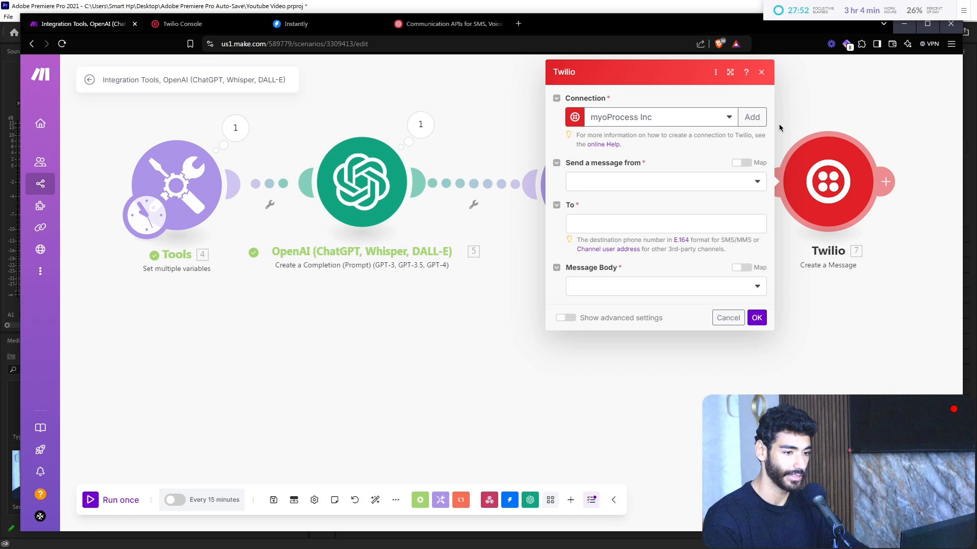
# Step: Add a Twilio connection named 'Example Youtube Build' and paste the Account SID
pyautogui.click(748, 117)
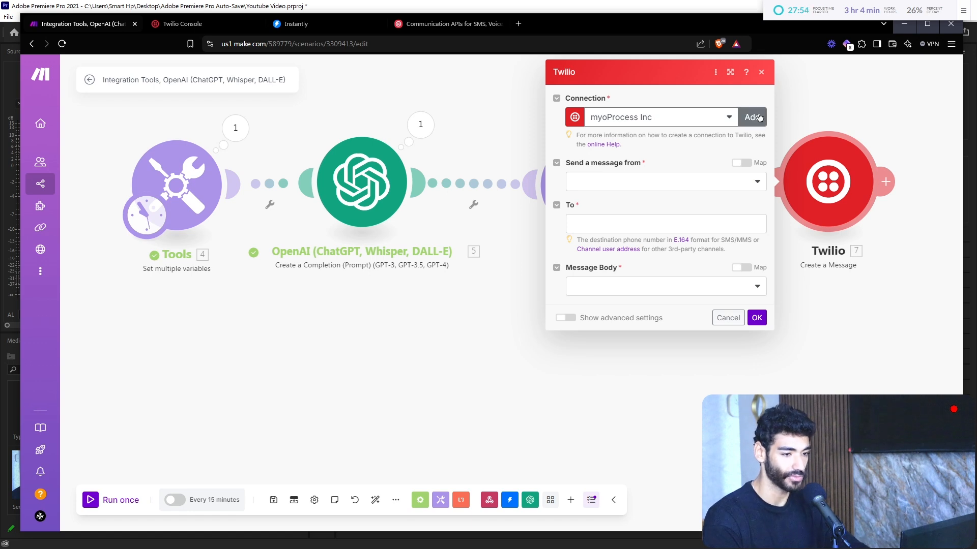
pyautogui.tripleClick(573, 117)
pyautogui.write('E')
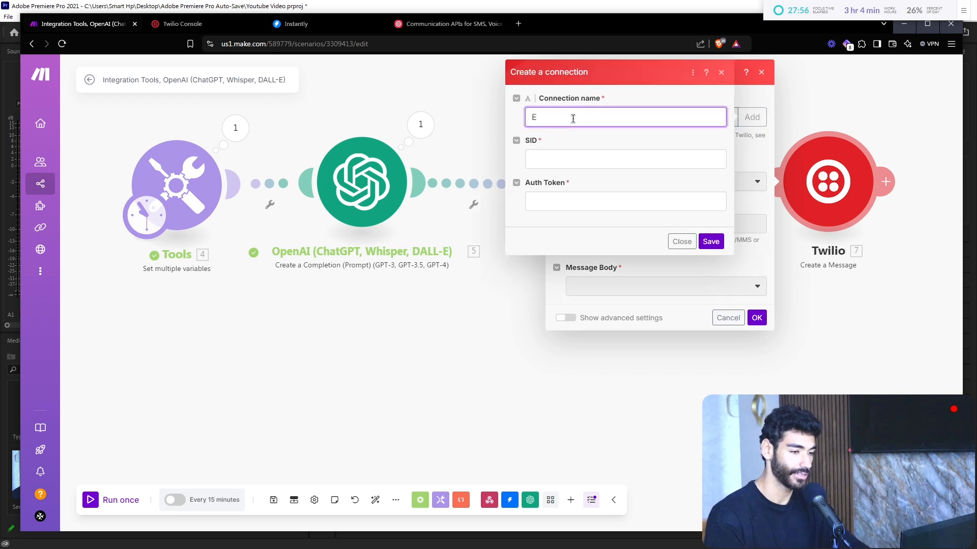
pyautogui.write('xample Youtube Build')
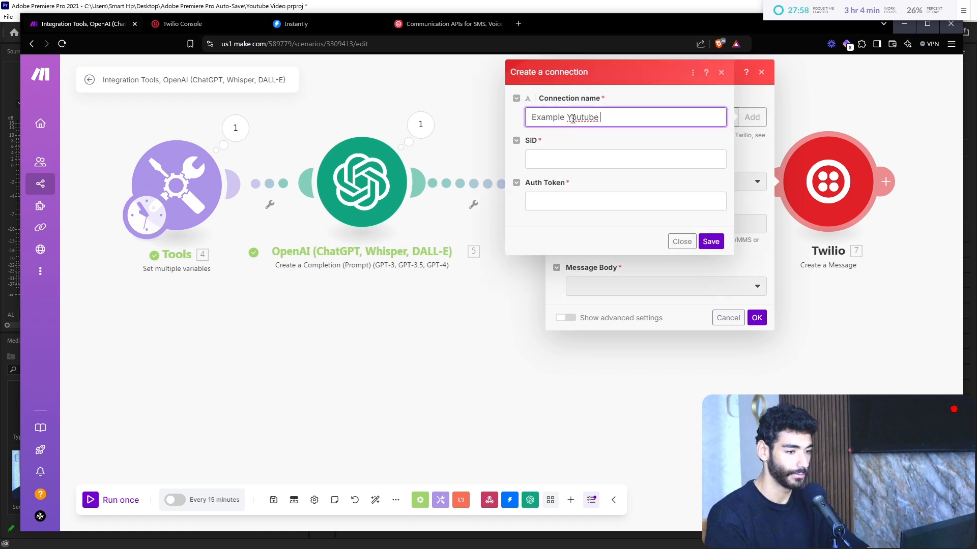
pyautogui.press('Tab')
pyautogui.hotkey('ctrl', 'v')
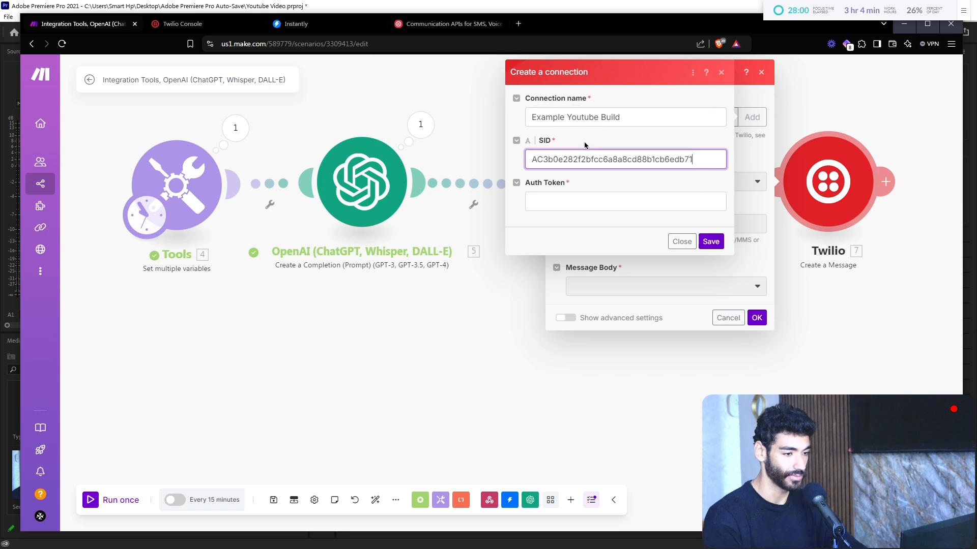
# Step: Copy the Auth Token from Twilio Console, paste it into the connection, and save
pyautogui.click(447, 24)
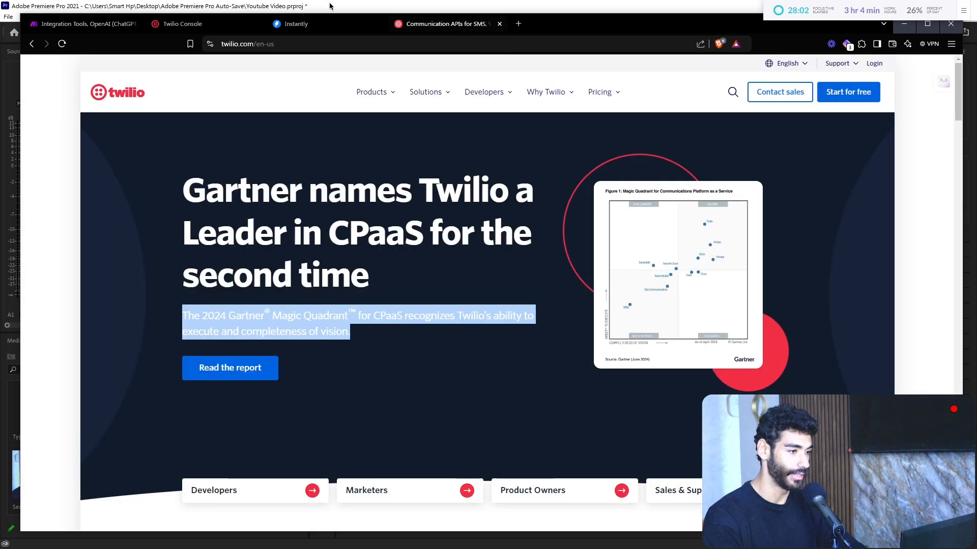
pyautogui.click(213, 28)
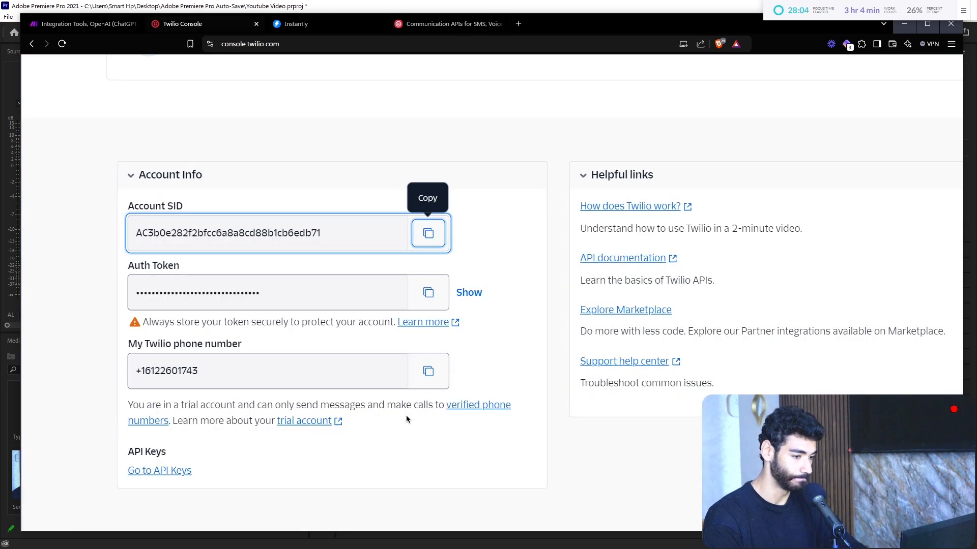
pyautogui.click(428, 292)
pyautogui.hotkey('ctrl', 'Tab')
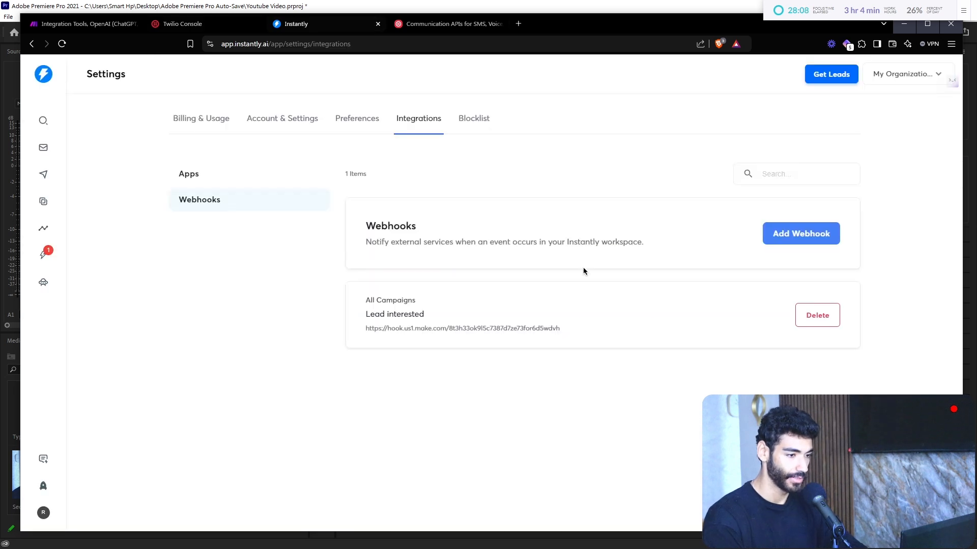
pyautogui.click(83, 25)
pyautogui.click(566, 196)
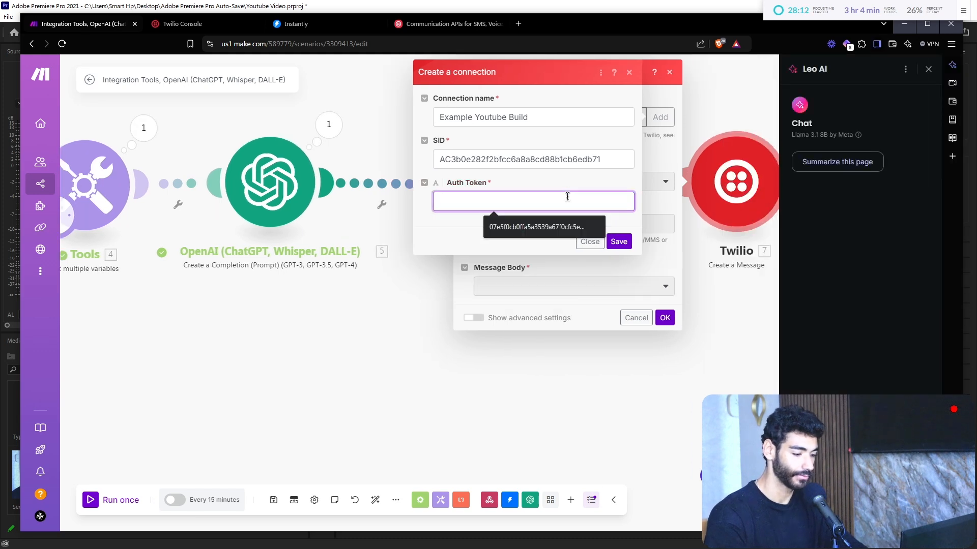
pyautogui.hotkey('ctrl', 'v')
pyautogui.click(929, 69)
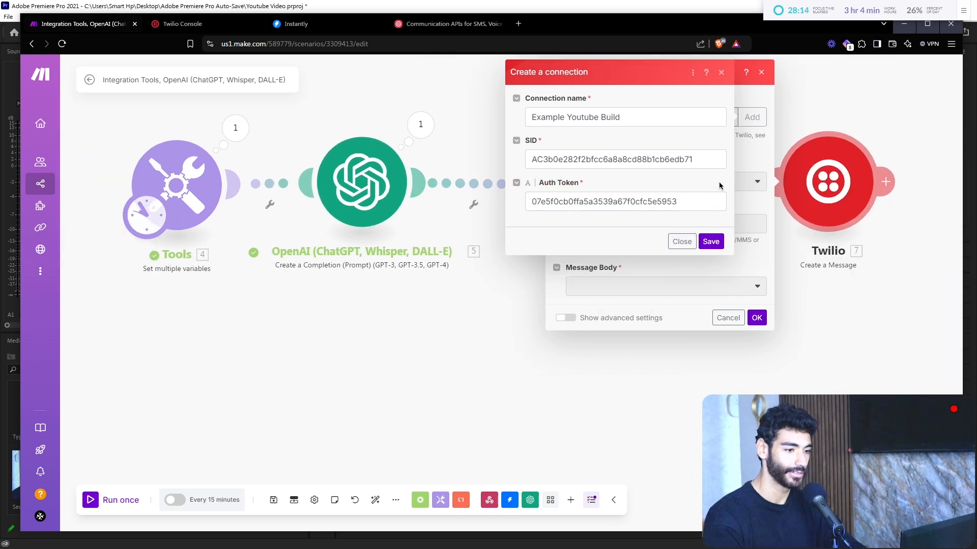
pyautogui.click(711, 241)
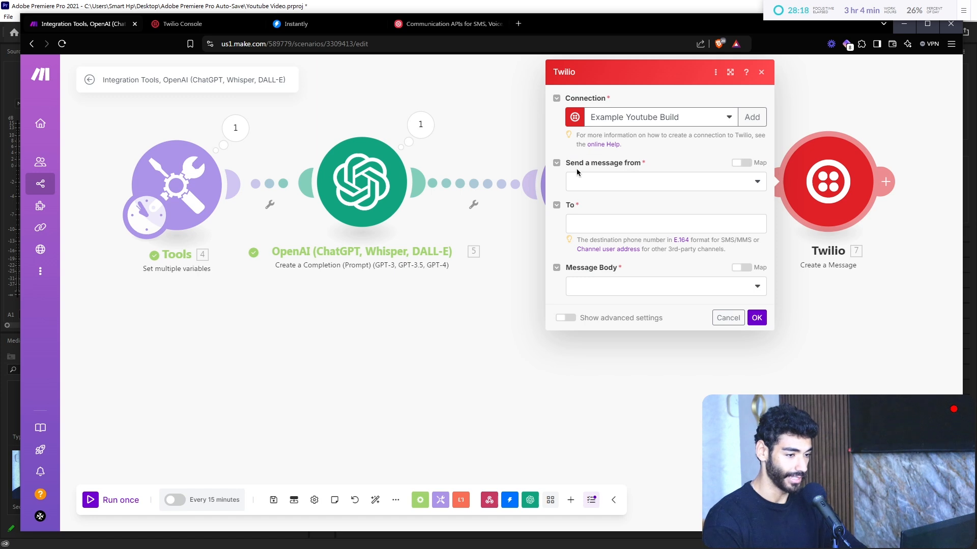
# Step: Send from the account's Twilio phone number and enter the recipient's mobile number in To
pyautogui.click(613, 184)
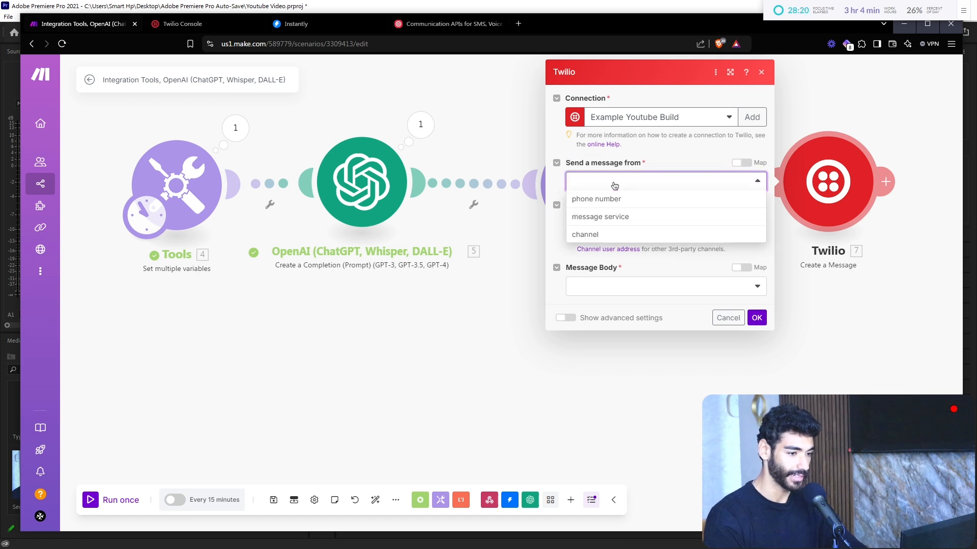
pyautogui.click(617, 199)
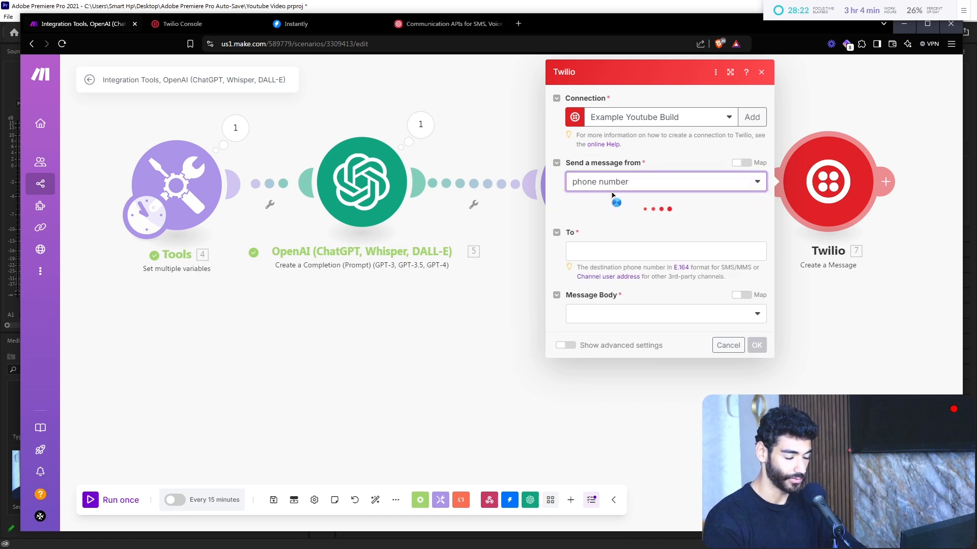
pyautogui.click(614, 228)
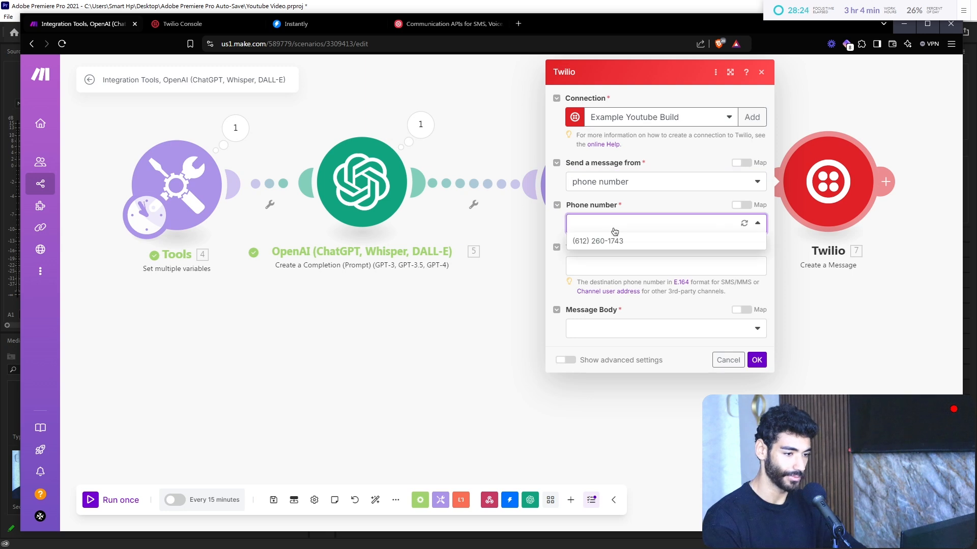
pyautogui.click(618, 240)
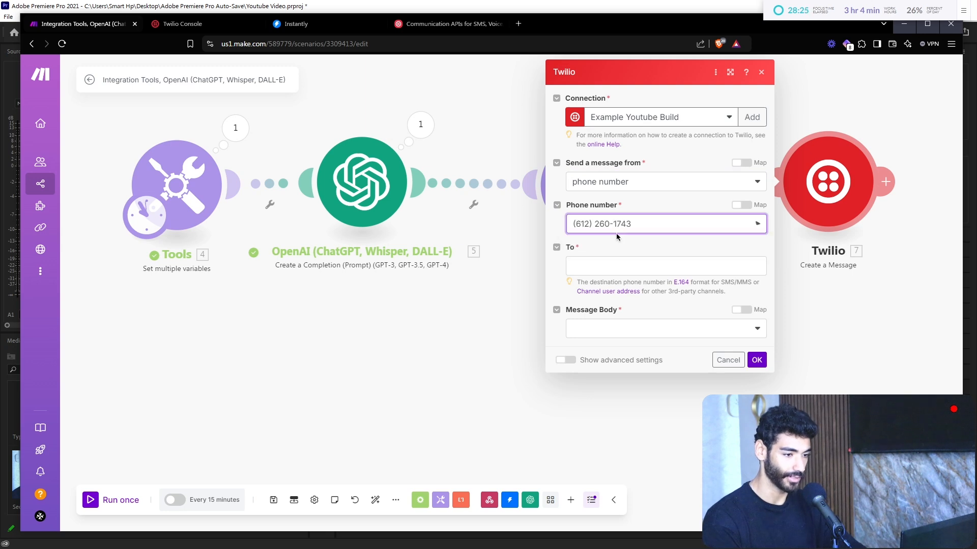
pyautogui.click(632, 267)
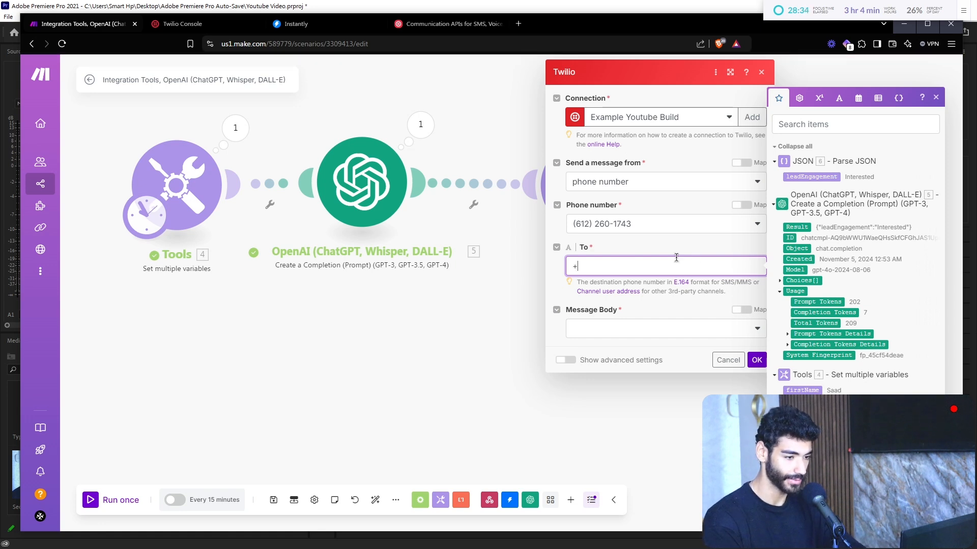
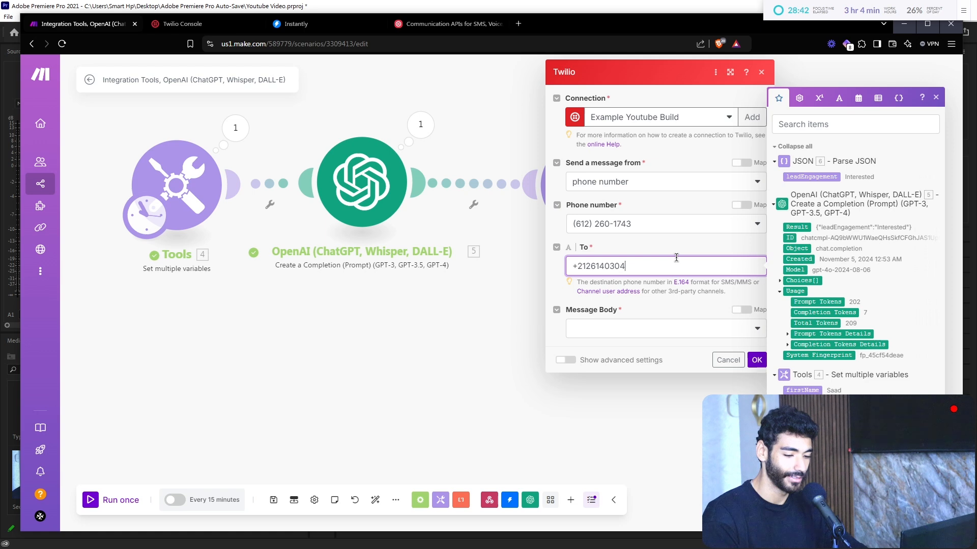
pyautogui.click(610, 329)
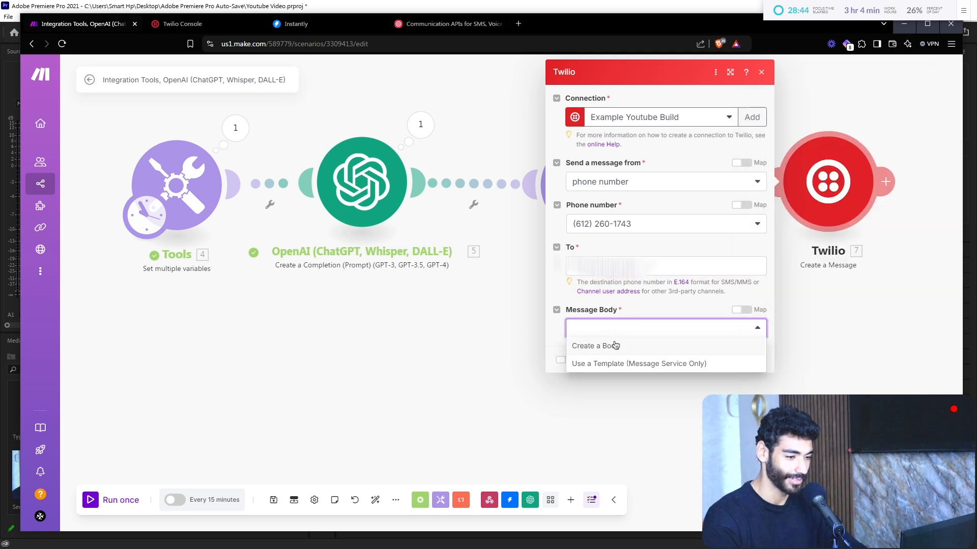
# Step: Write a custom body starting 'New lead generated 🚀', pasting a rocket emoji found online
pyautogui.click(616, 346)
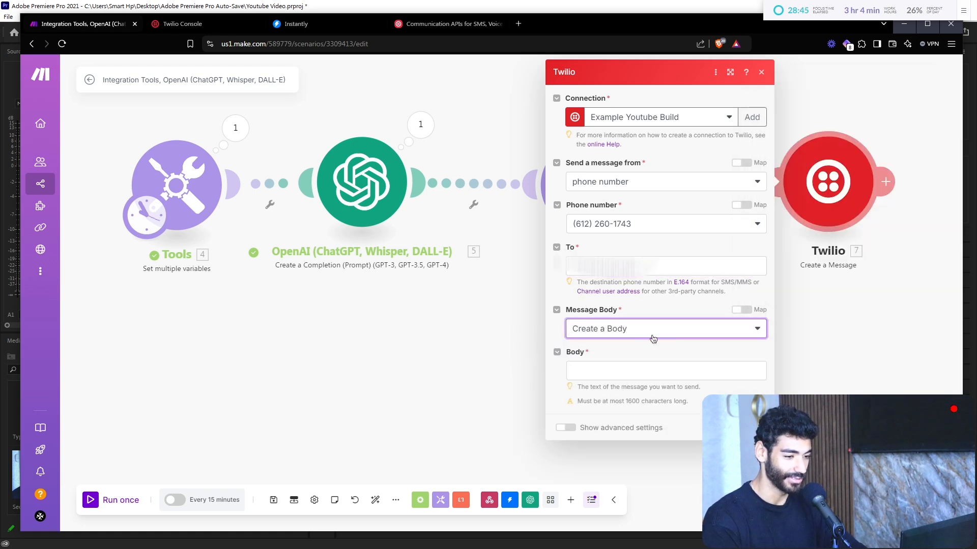
pyautogui.click(633, 367)
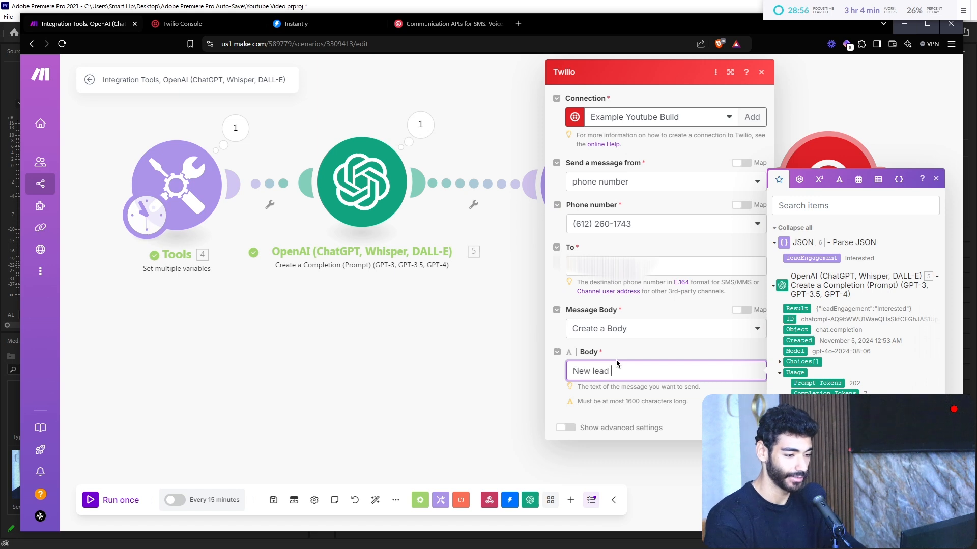
pyautogui.write('erated')
pyautogui.hotkey('ctrl', 't')
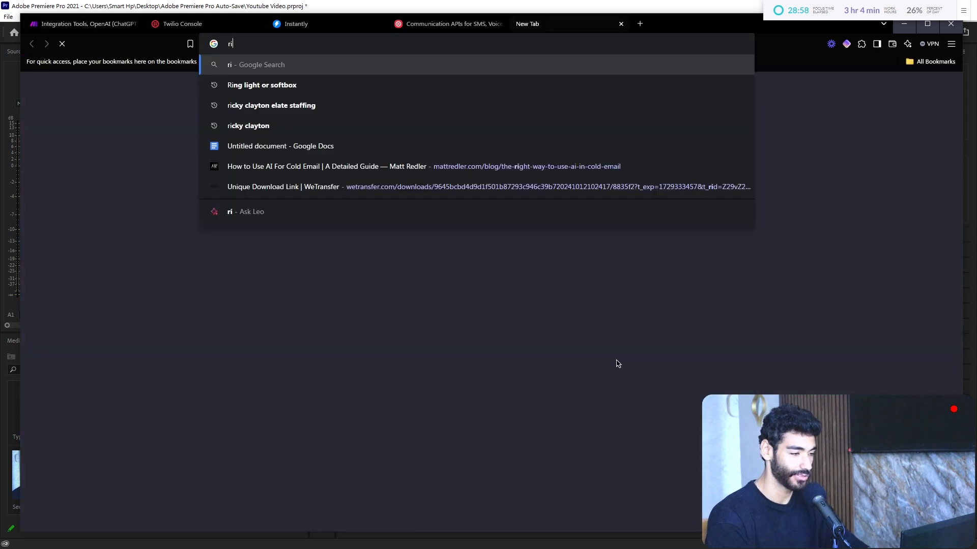
pyautogui.write('rocket emoj')
pyautogui.press('Return')
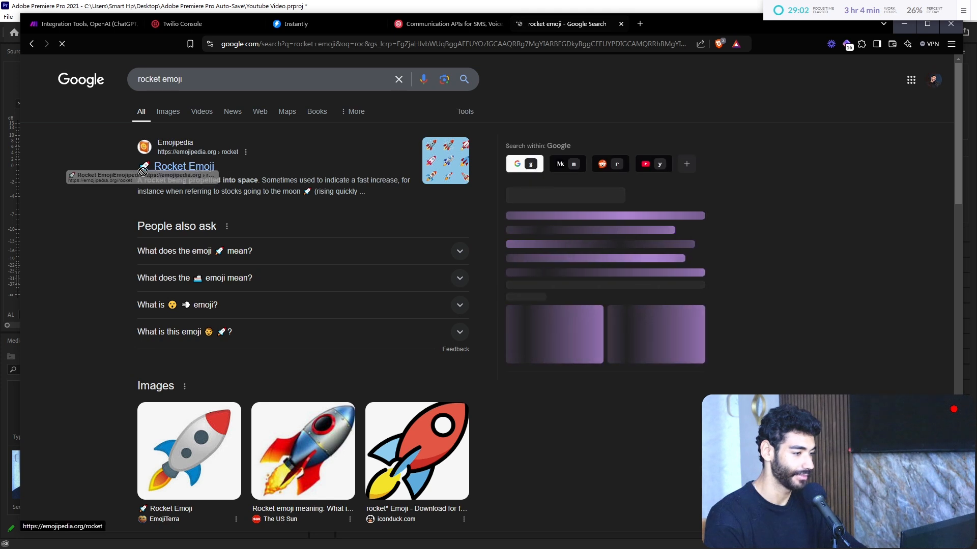
pyautogui.moveTo(151, 174); pyautogui.dragTo(145, 169)
pyautogui.hotkey('ctrl', 'c')
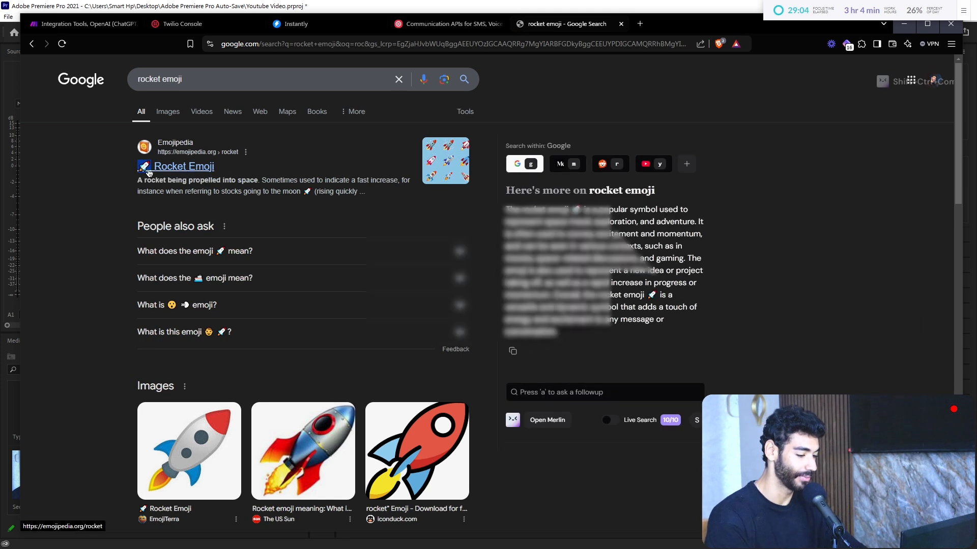
pyautogui.hotkey('ctrl', 'w')
pyautogui.hotkey('ctrl', 'v')
pyautogui.press('Return')
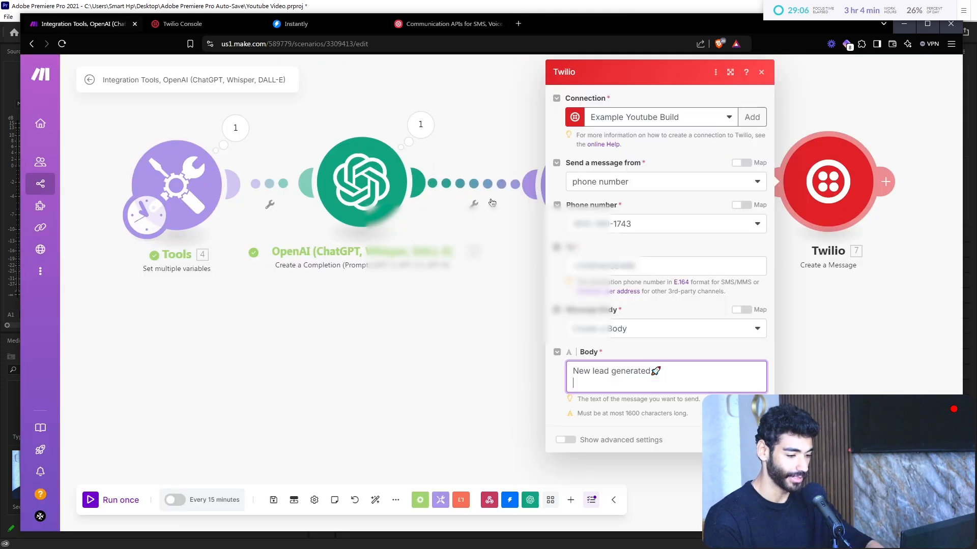
pyautogui.press('Return')
# Step: Add body lines '- First Name:', '- Last Name:', '- Email:', '- Engagement?' and '- Response:'
pyautogui.write('- ')
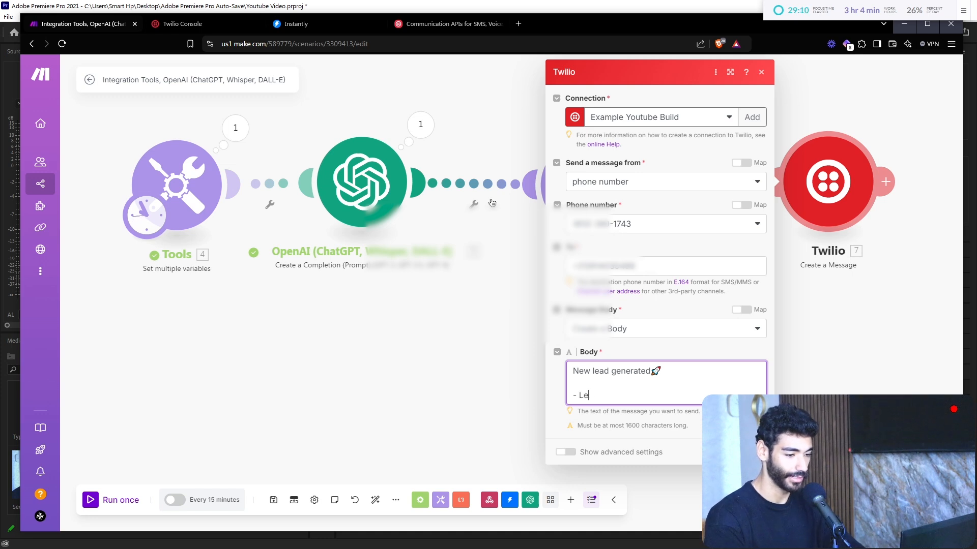
pyautogui.write('First Nma')
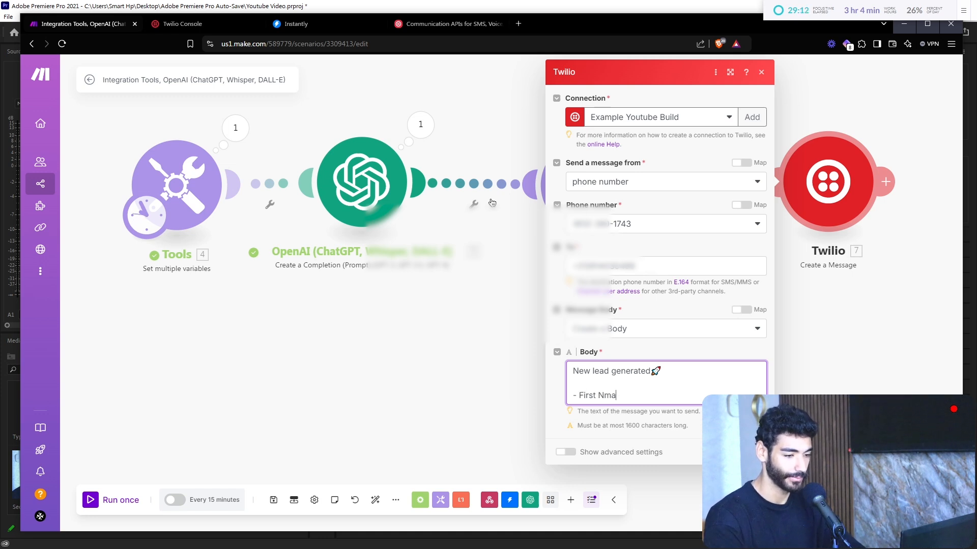
pyautogui.write('ame:')
pyautogui.press('Return')
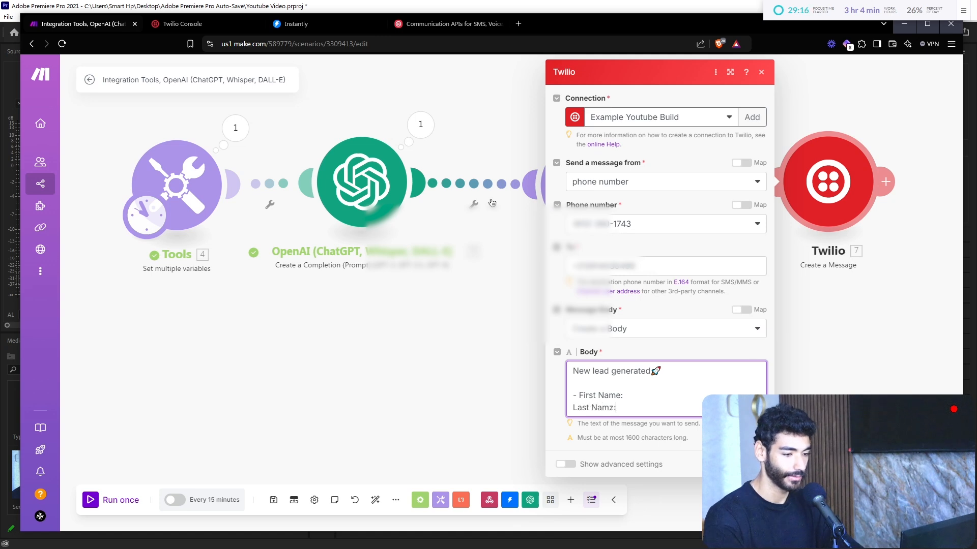
pyautogui.press('Left')
pyautogui.press('Left')
pyautogui.press('Left')
pyautogui.press('Left')
pyautogui.press('Left')
pyautogui.write('-')
pyautogui.press('Left')
pyautogui.press('Left')
pyautogui.press('BackSpace')
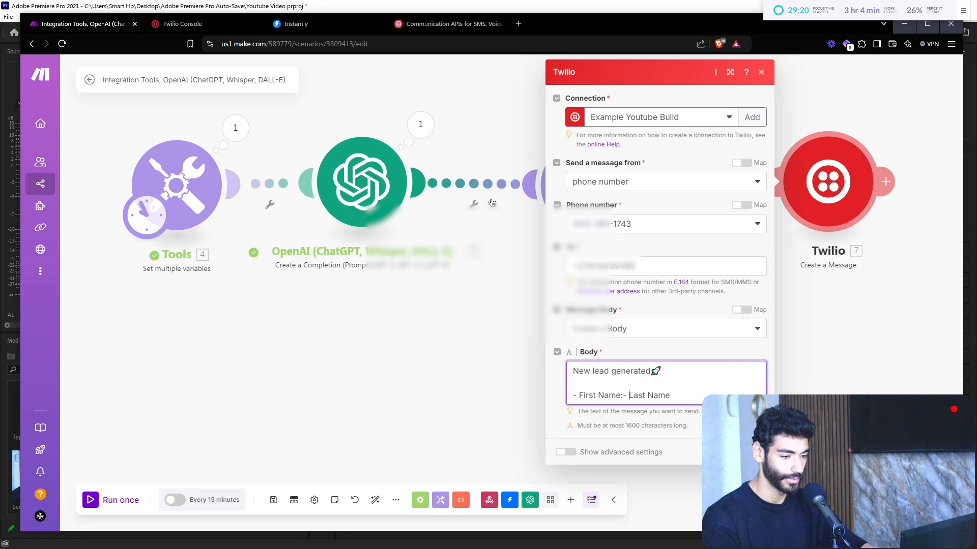
pyautogui.press('Return')
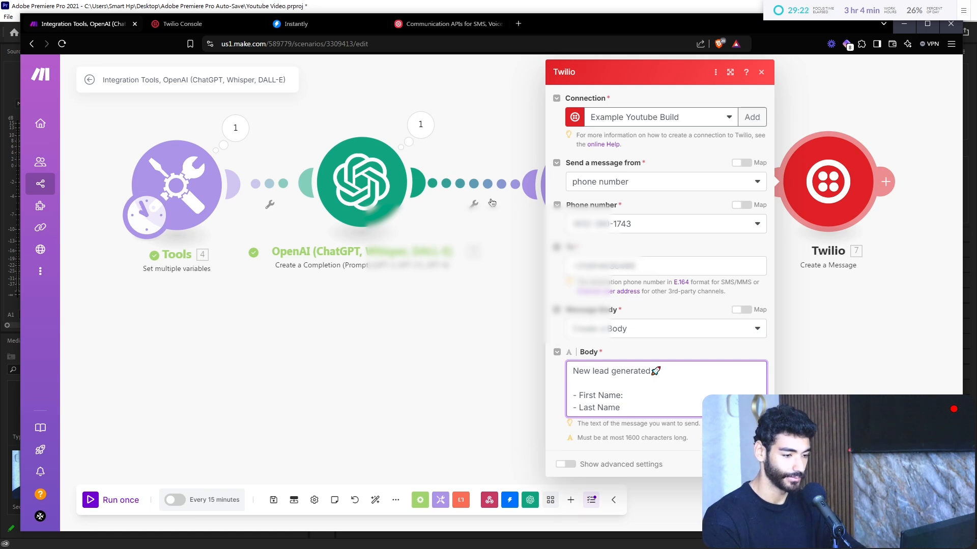
pyautogui.click(666, 406)
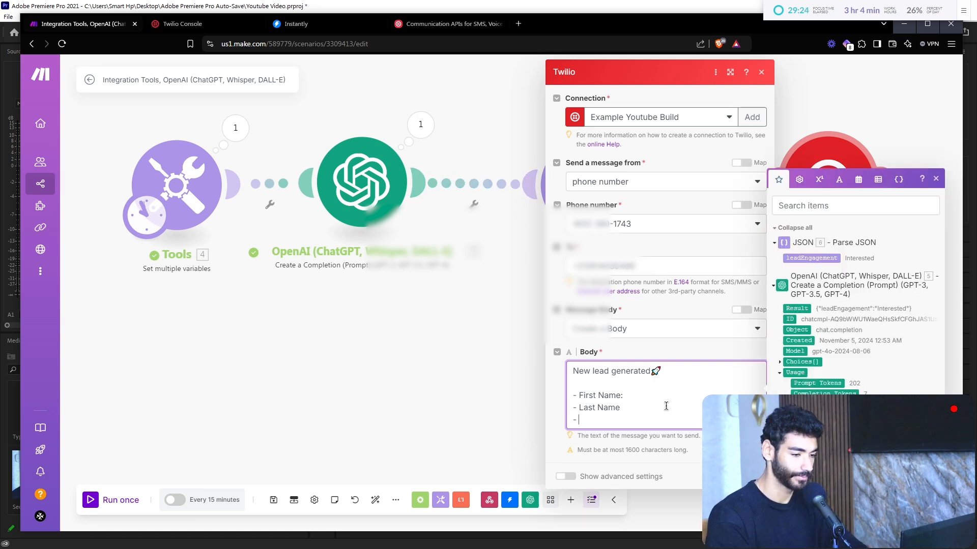
pyautogui.write(':')
pyautogui.press('Return')
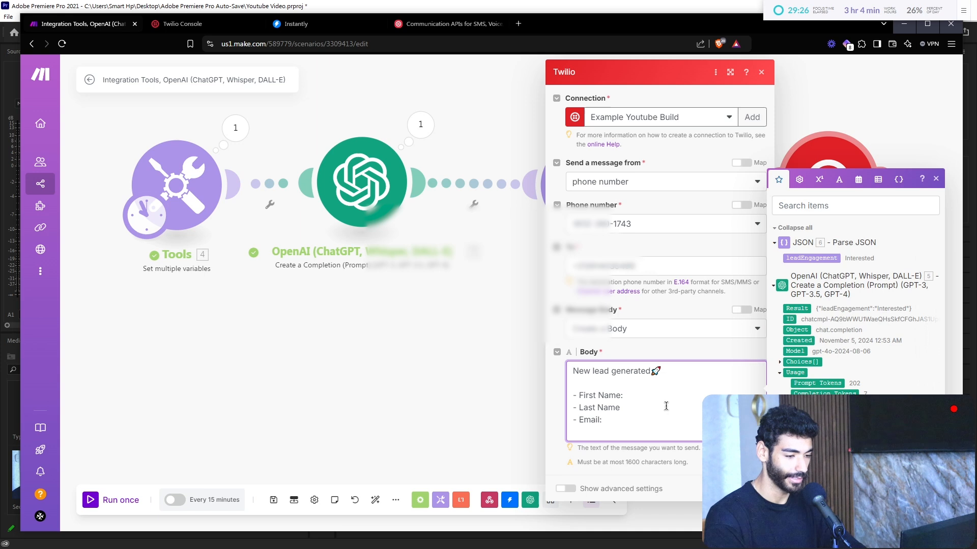
pyautogui.write('- Engag')
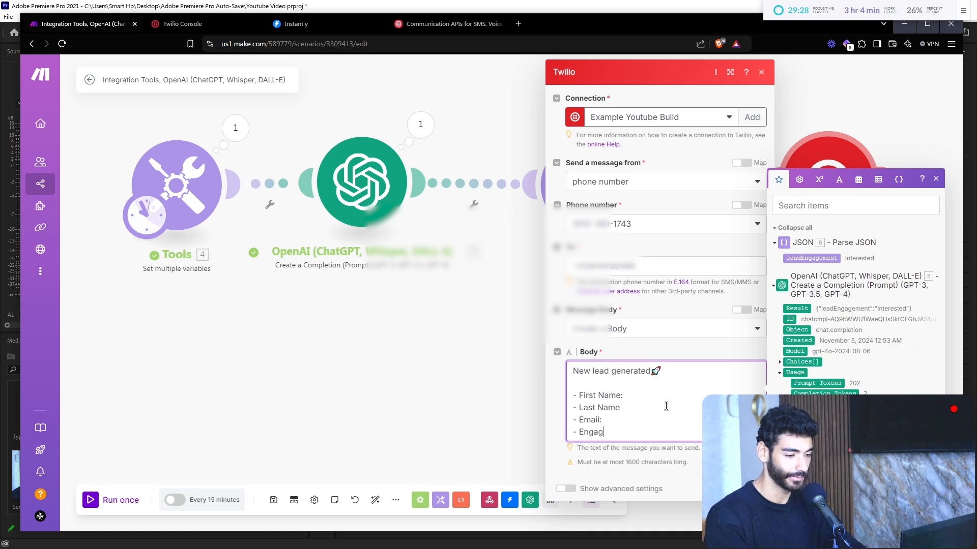
pyautogui.write('ement?')
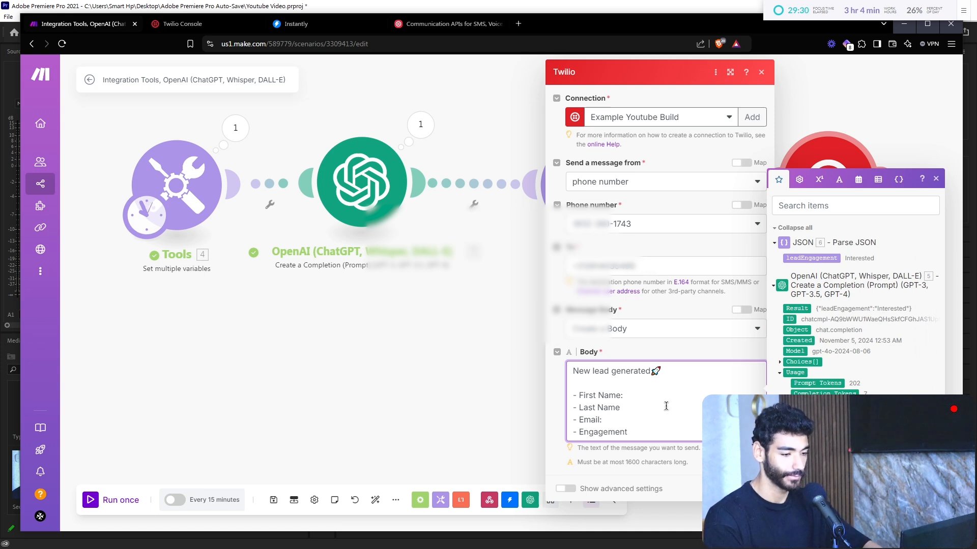
pyautogui.press('Return')
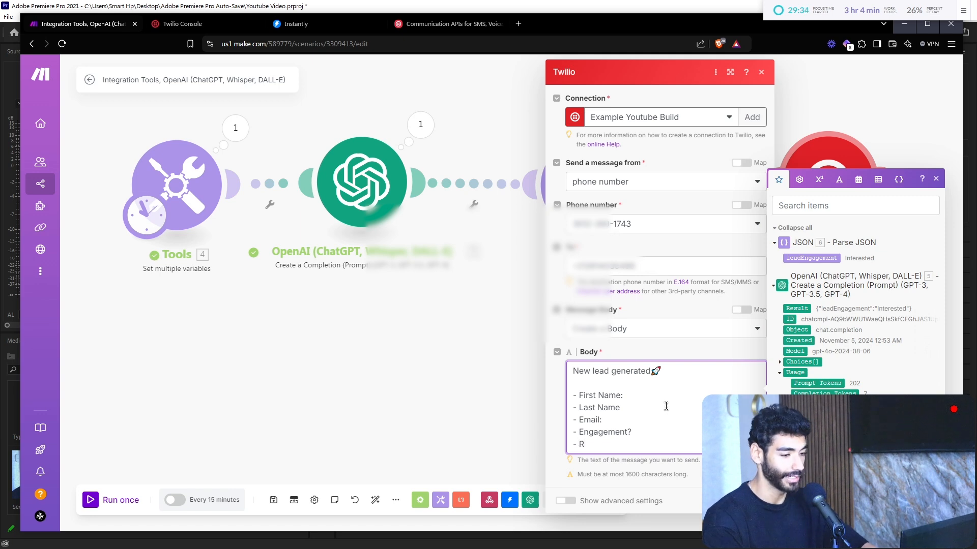
pyautogui.write('- Response:')
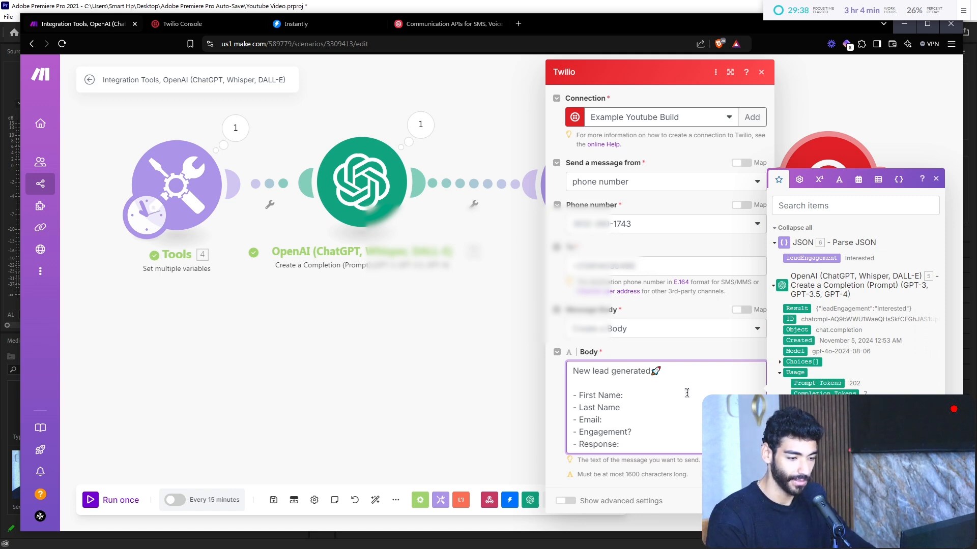
# Step: Map firstName, lastName, email, leadEngagement and leadReply after their labels and close the module
pyautogui.click(623, 395)
pyautogui.hotkey('ctrl', 'v')
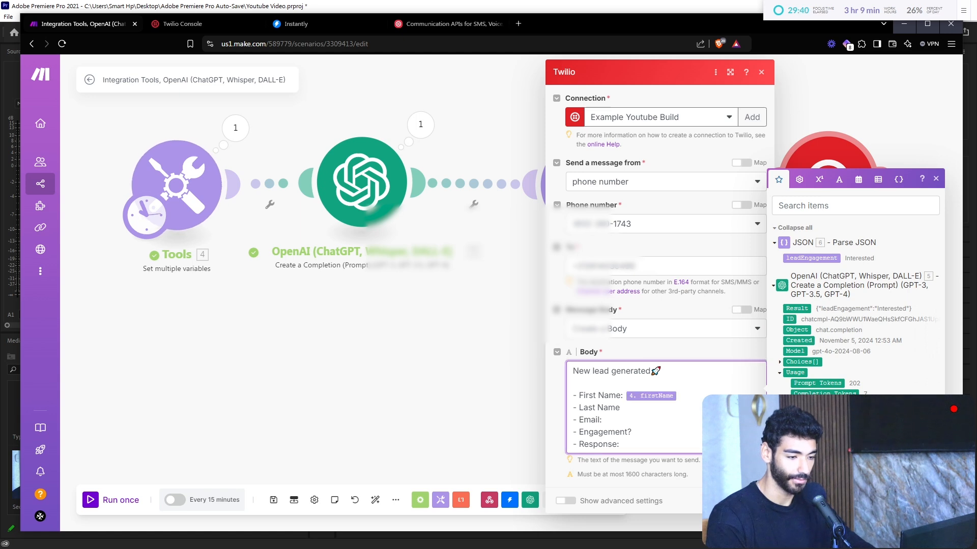
pyautogui.click(681, 409)
pyautogui.hotkey('ctrl', 'v')
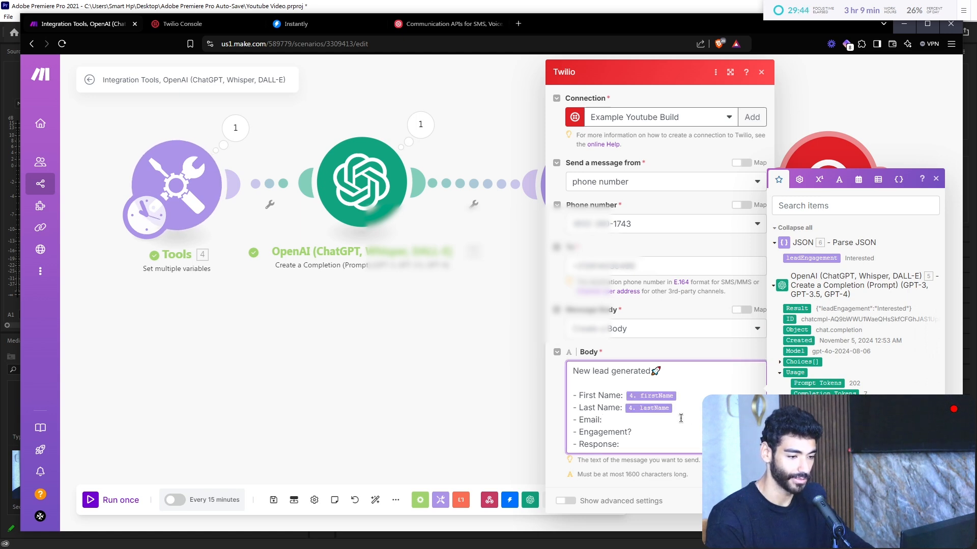
pyautogui.hotkey('ctrl', 'v')
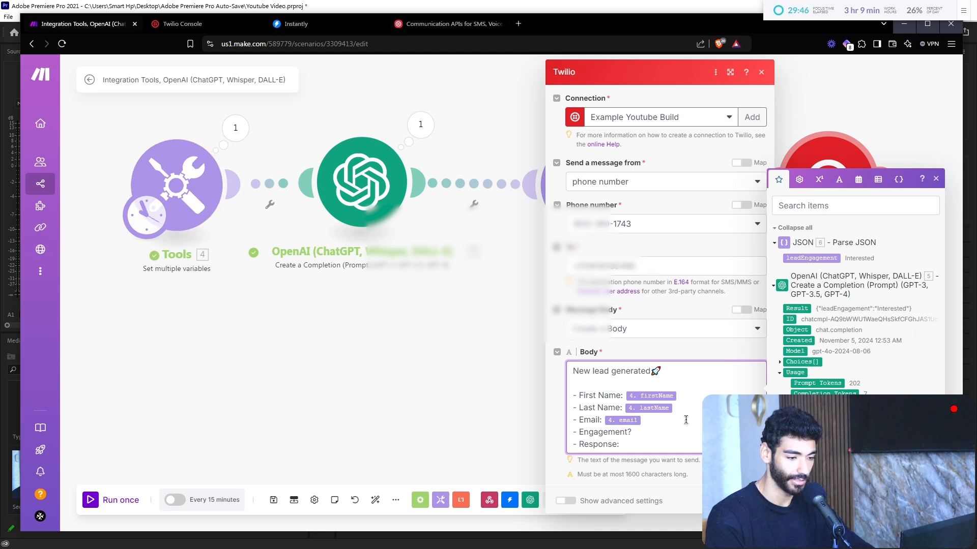
pyautogui.moveTo(810, 259); pyautogui.dragTo(664, 427)
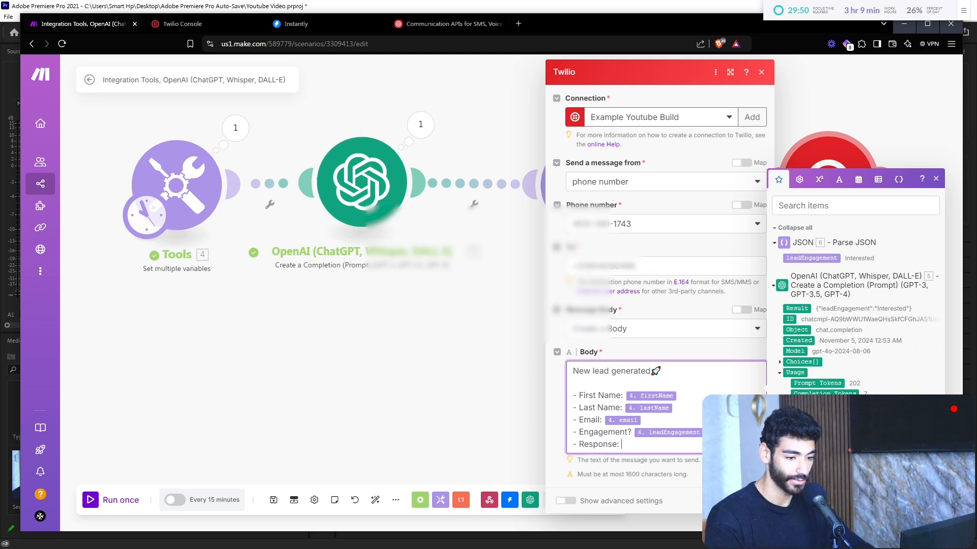
pyautogui.hotkey('ctrl', 'v')
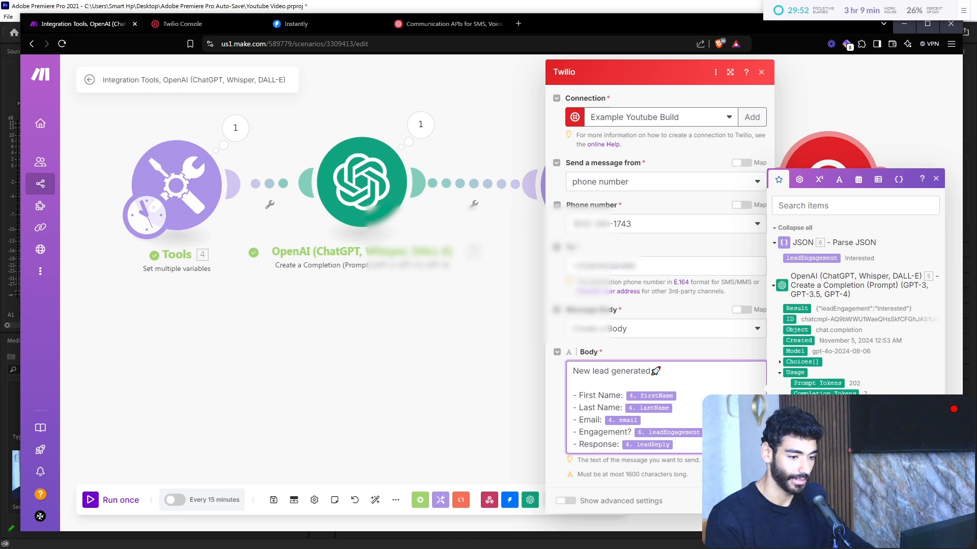
pyautogui.press('Escape')
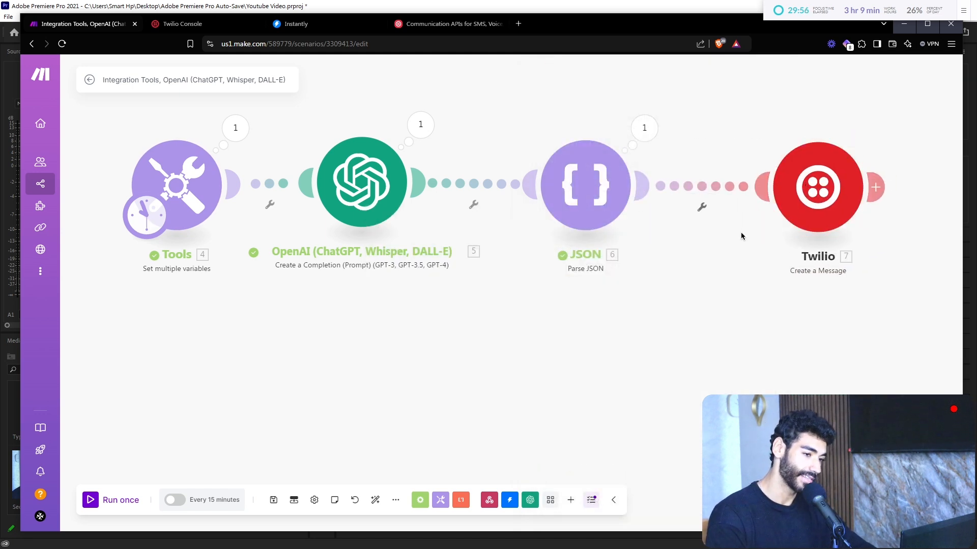
# Step: Label the JSON-to-Twilio filter 'Engagement' with a first condition: leadEngagement equals Interested
pyautogui.click(703, 207)
pyautogui.click(805, 137)
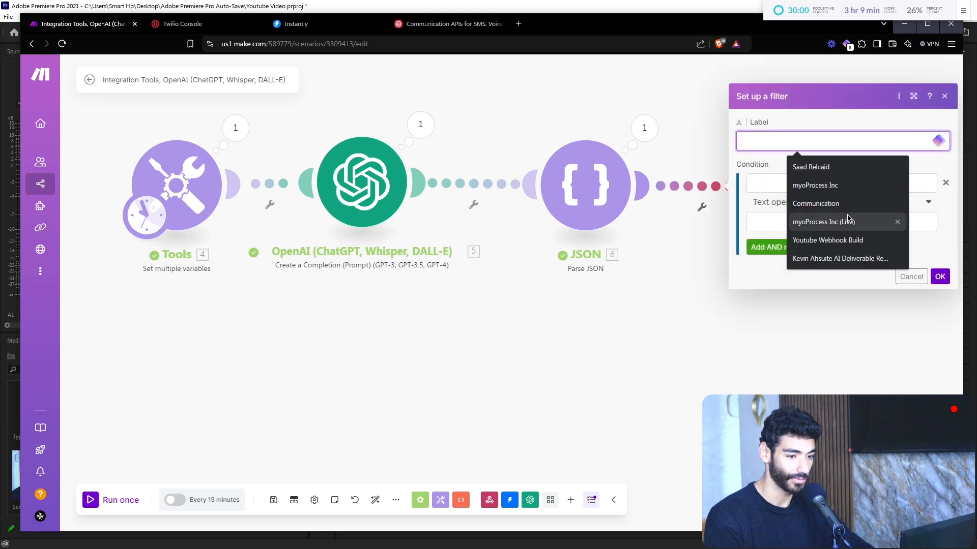
pyautogui.write('Engagement')
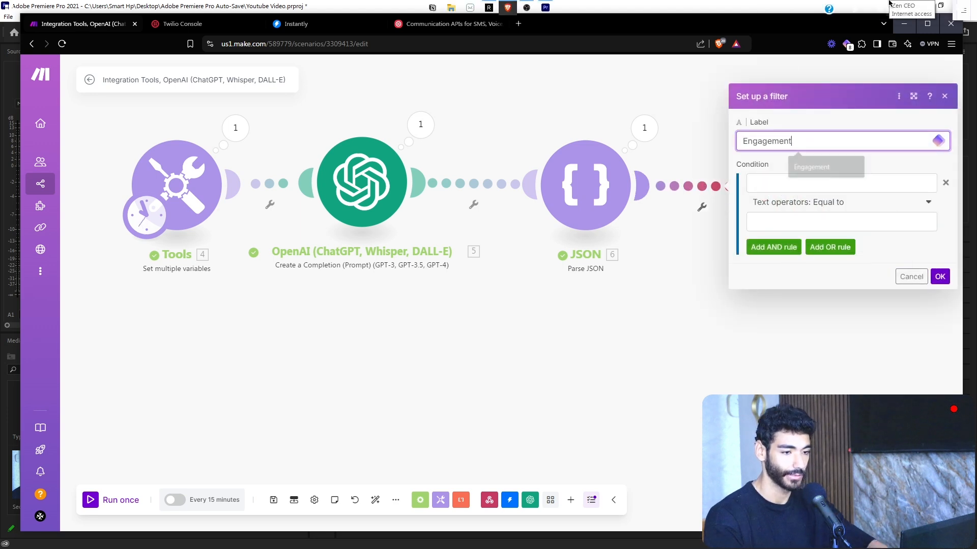
pyautogui.press('Tab')
pyautogui.click(617, 150)
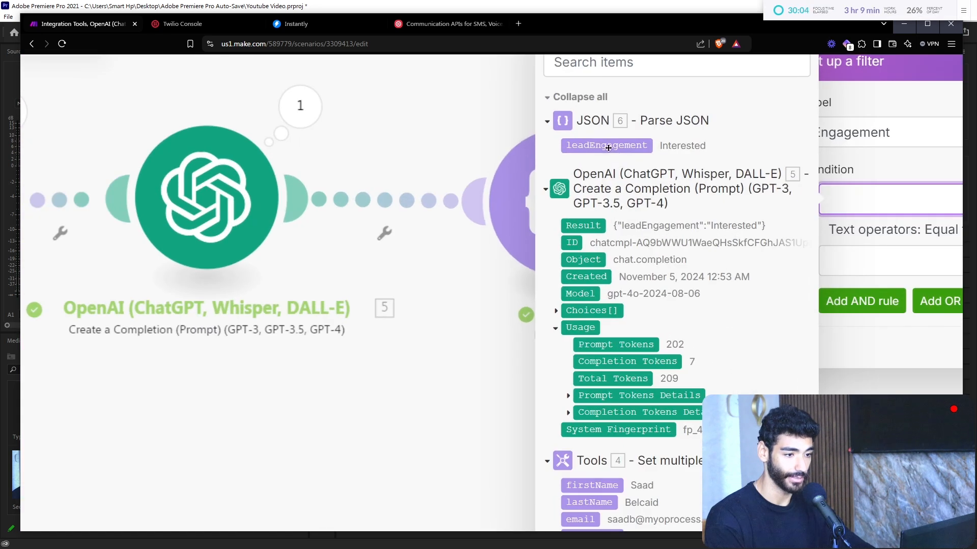
pyautogui.click(929, 268)
pyautogui.write('Interested')
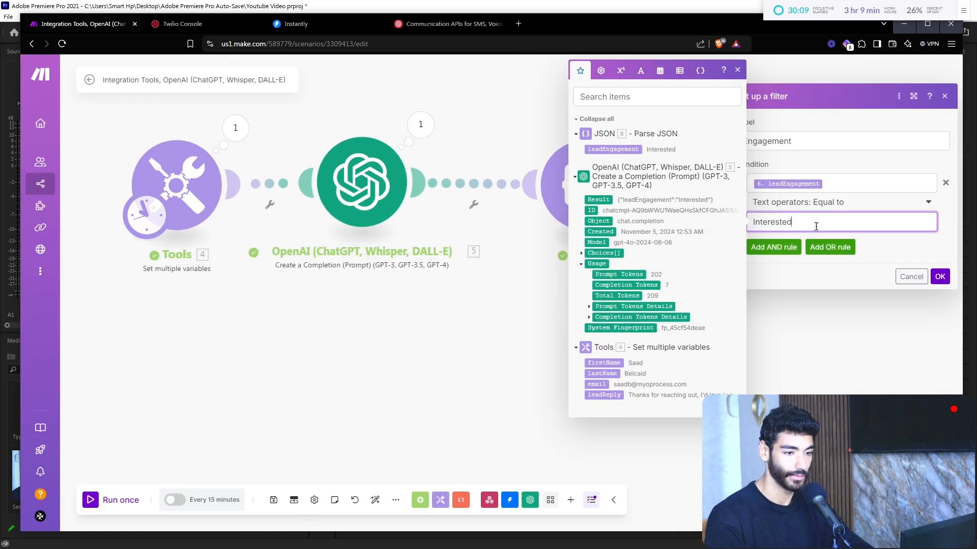
# Step: Add AND conditions for leadEngagement equal to Not Interested and Lead wants more info, then confirm
pyautogui.doubleClick(843, 181)
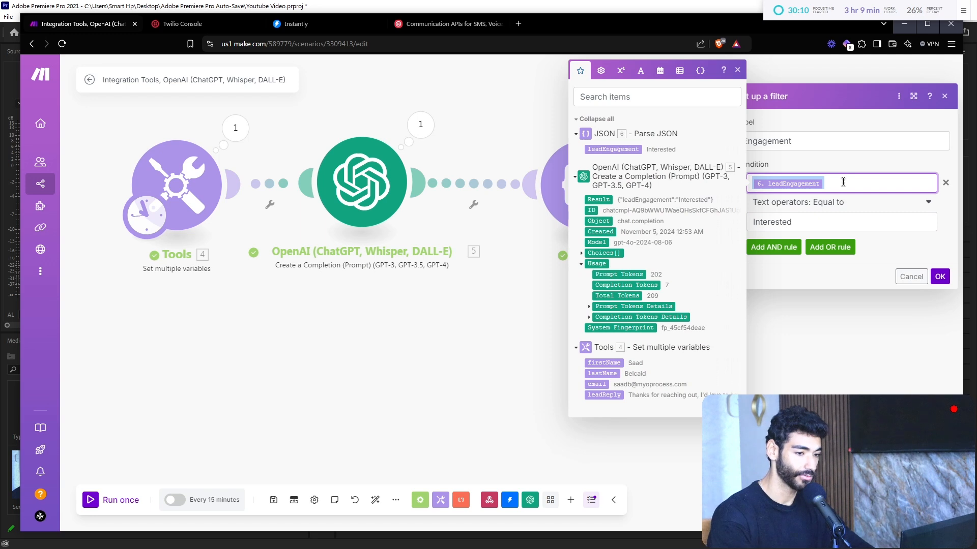
pyautogui.click(773, 247)
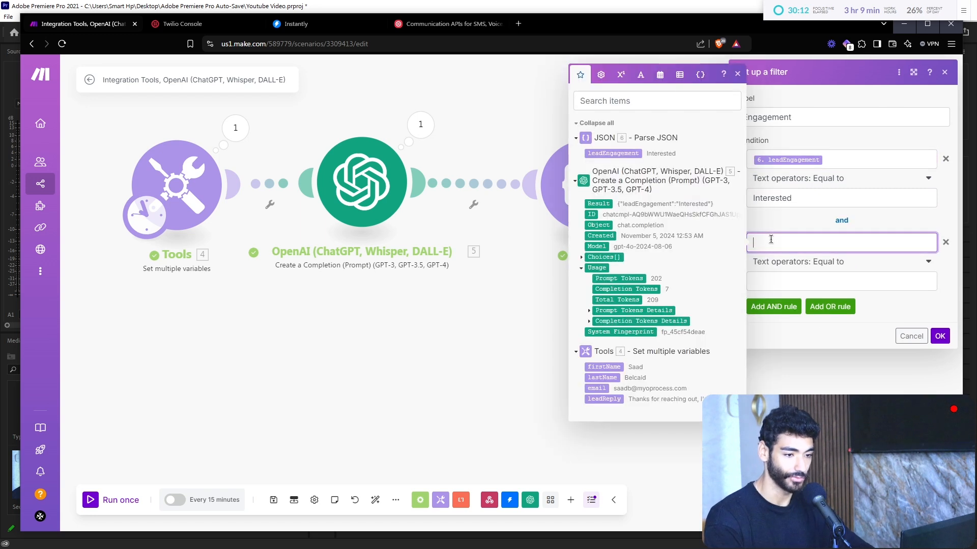
pyautogui.hotkey('ctrl', 'v')
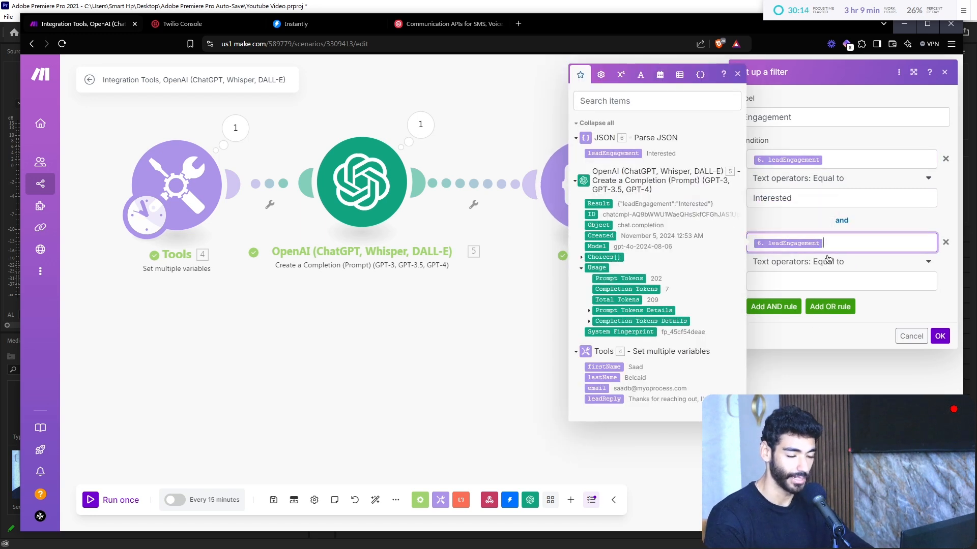
pyautogui.click(809, 281)
pyautogui.write('Not Interested')
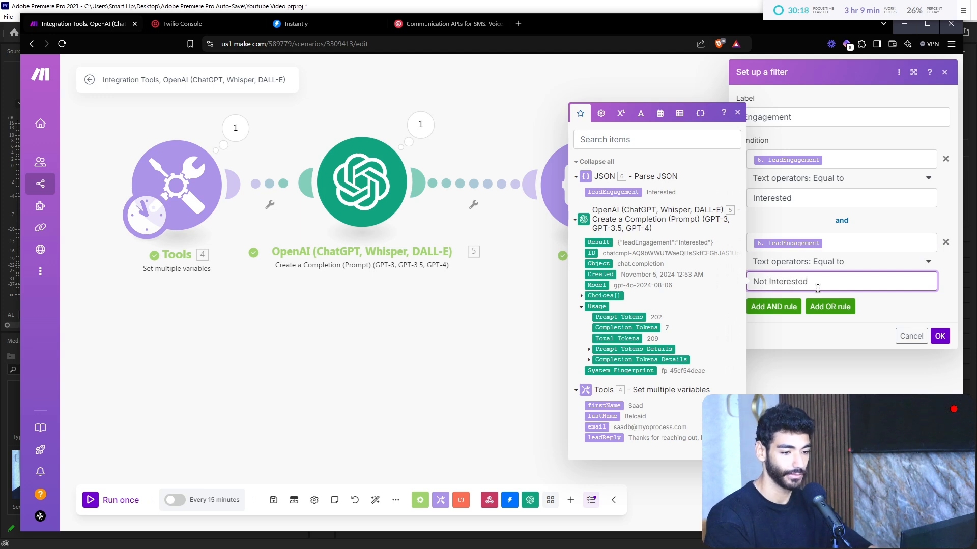
pyautogui.click(797, 305)
pyautogui.click(798, 326)
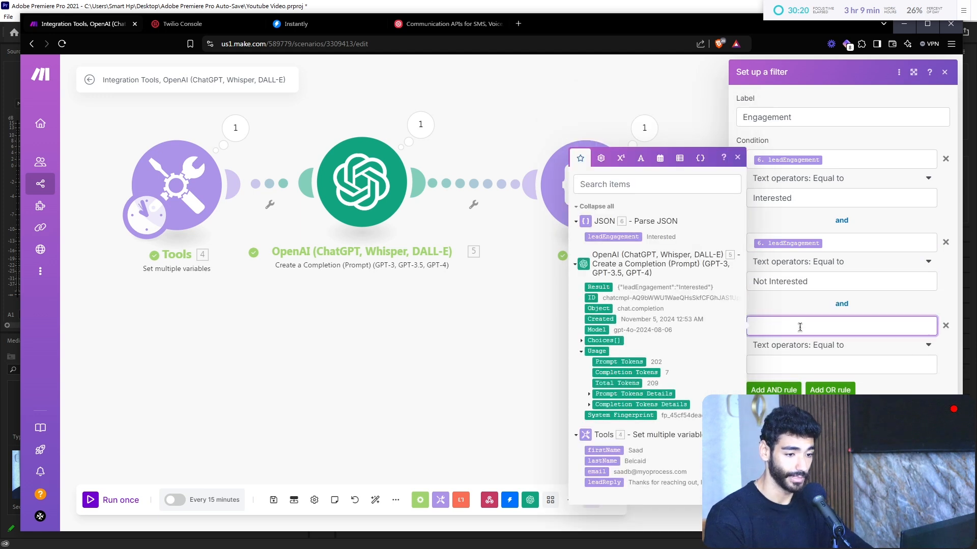
pyautogui.hotkey('ctrl', 'v')
pyautogui.click(798, 364)
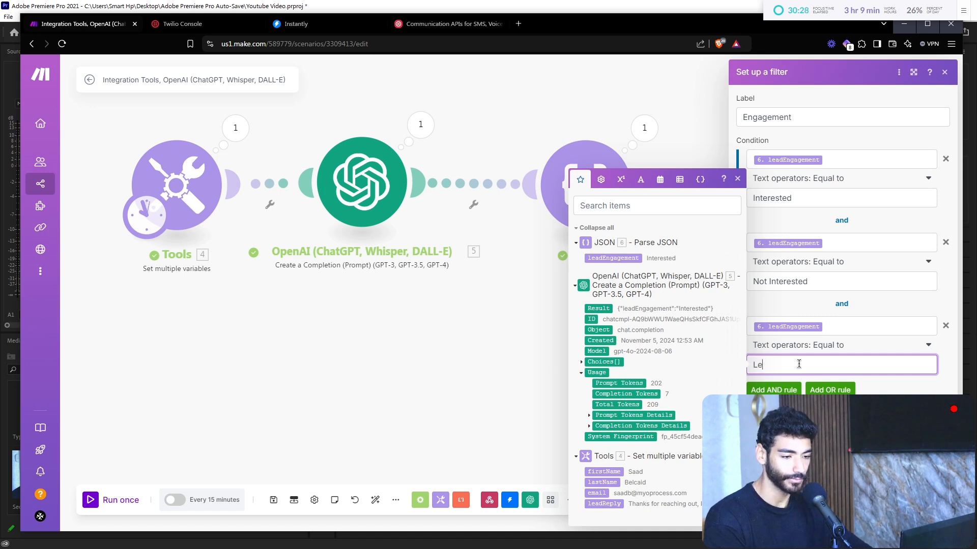
pyautogui.write('Lead Wabrs')
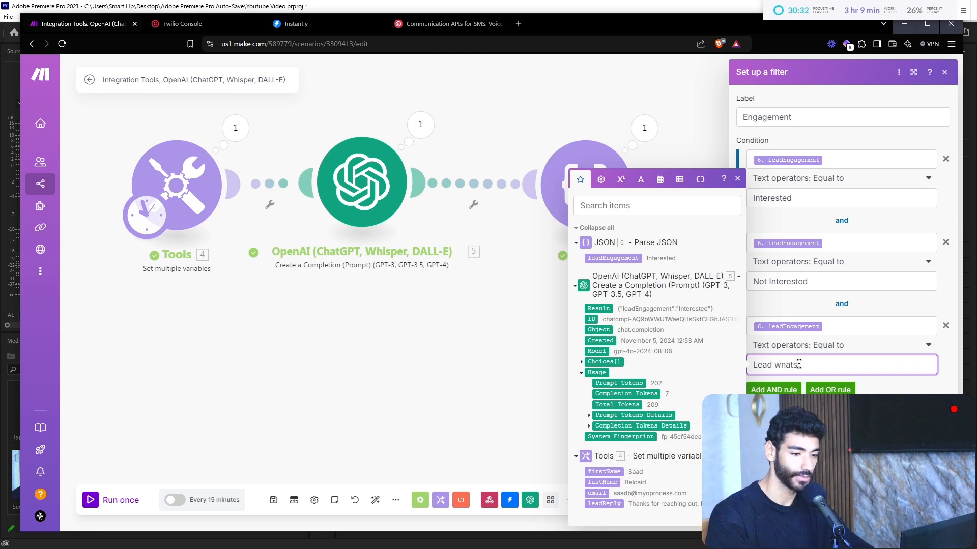
pyautogui.write('ts more info')
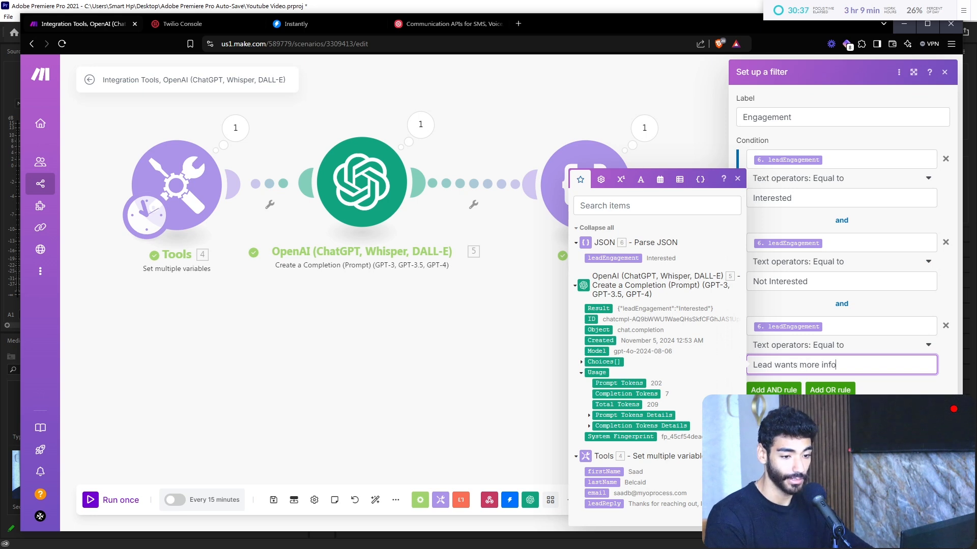
pyautogui.click(251, 521)
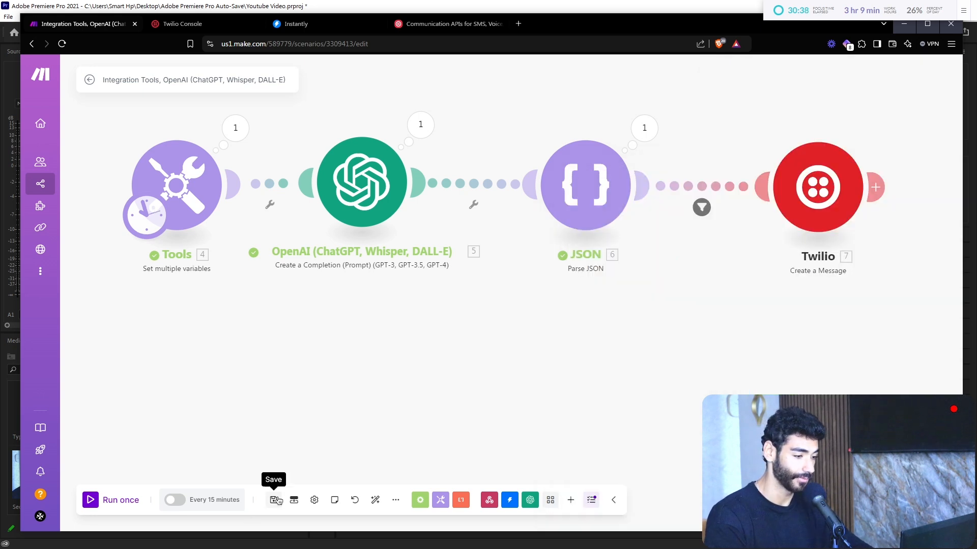
# Step: Auto-align the modules, run the scenario once, and check the JSON module's output
pyautogui.click(375, 500)
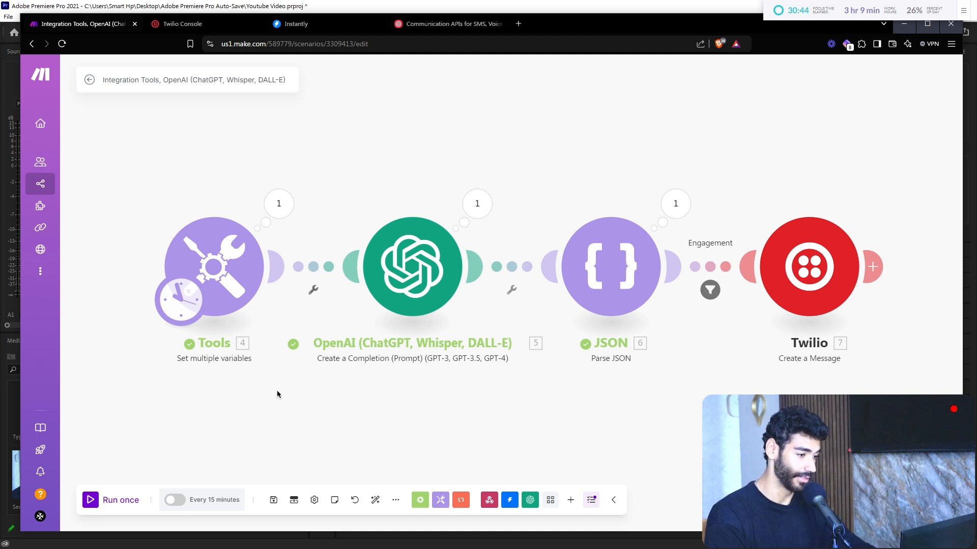
pyautogui.click(97, 500)
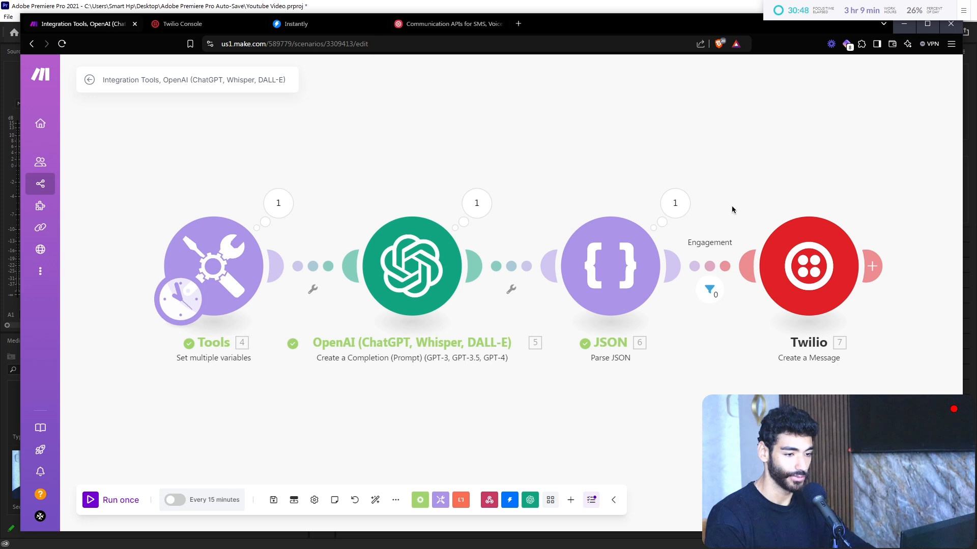
pyautogui.click(682, 211)
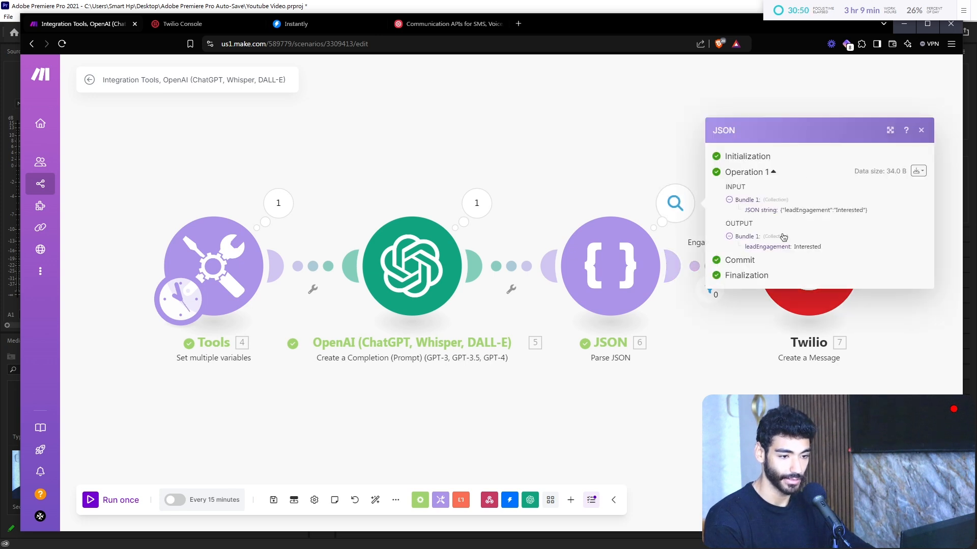
pyautogui.click(712, 288)
# Step: Compare the JSON output's Interested value against the Engagement filter's Interested condition
pyautogui.click(712, 287)
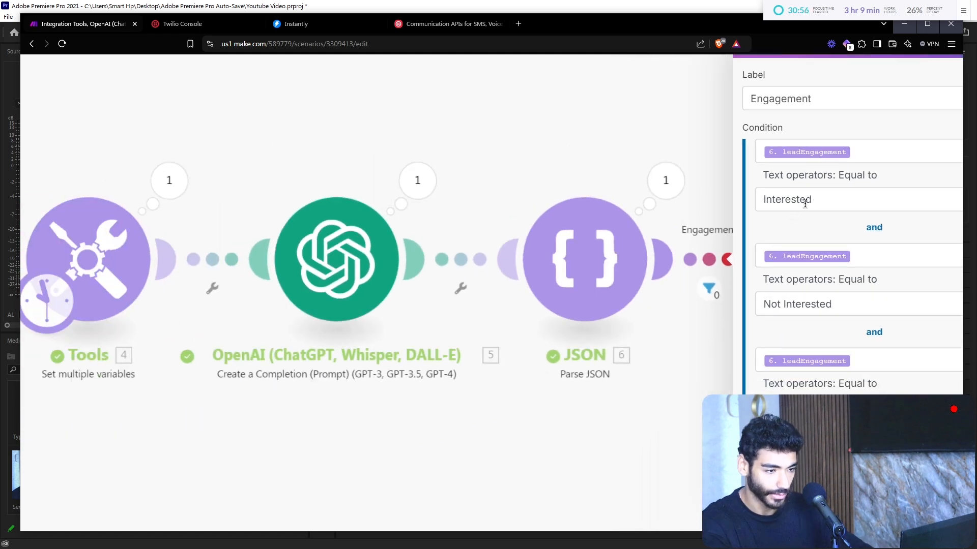
pyautogui.click(666, 180)
pyautogui.doubleClick(842, 235)
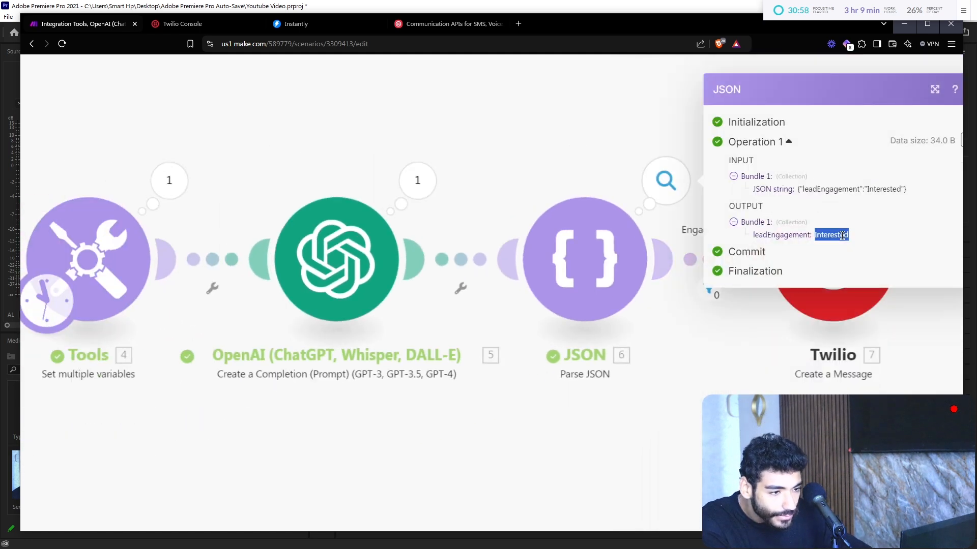
pyautogui.click(602, 141)
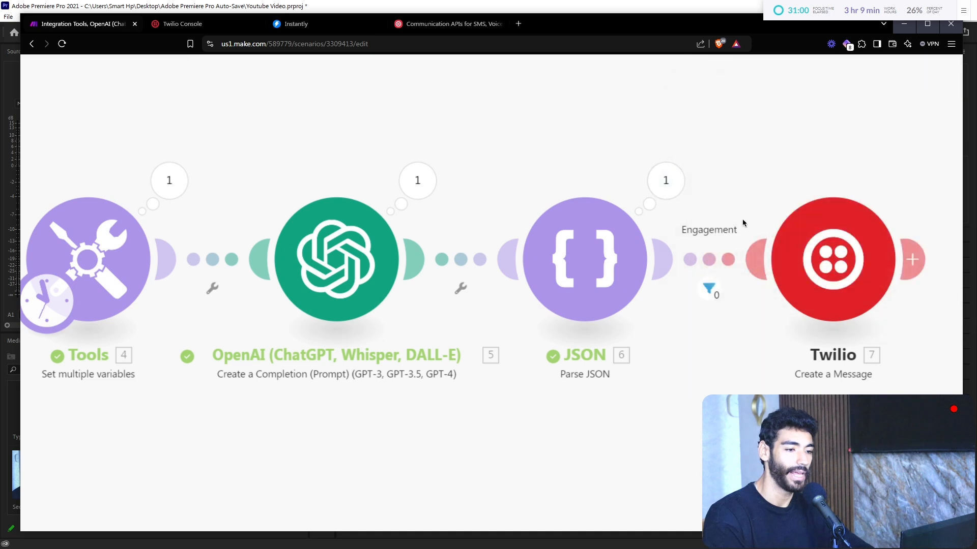
pyautogui.click(703, 260)
pyautogui.click(795, 200)
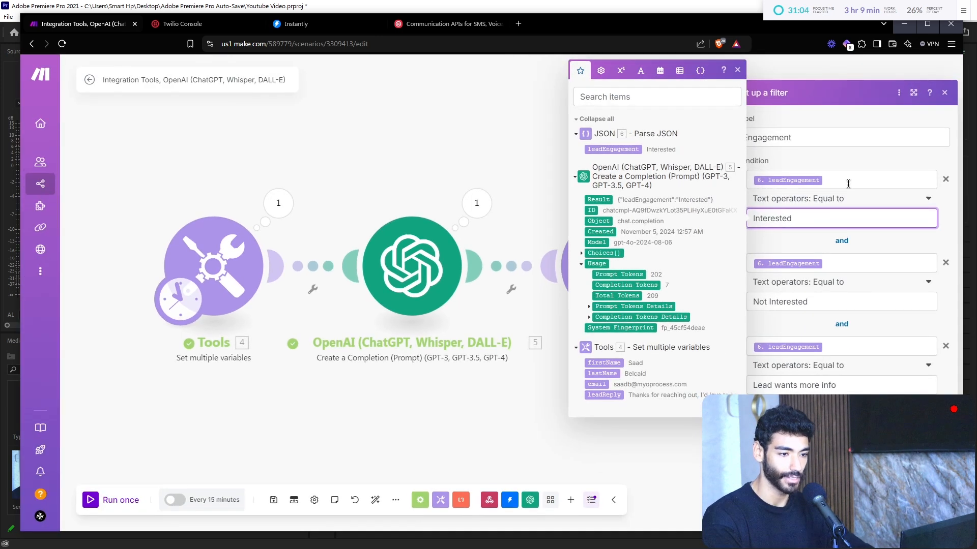
pyautogui.click(842, 138)
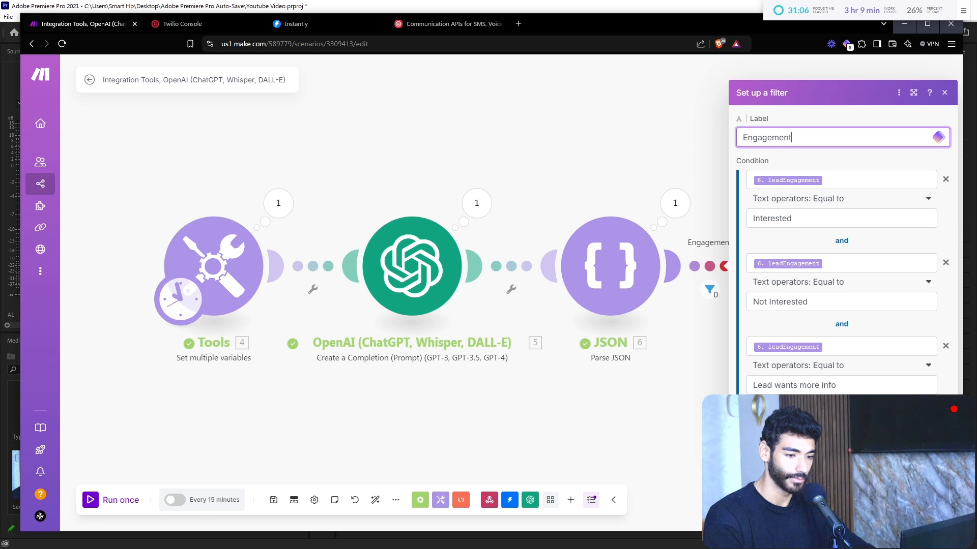
pyautogui.click(573, 379)
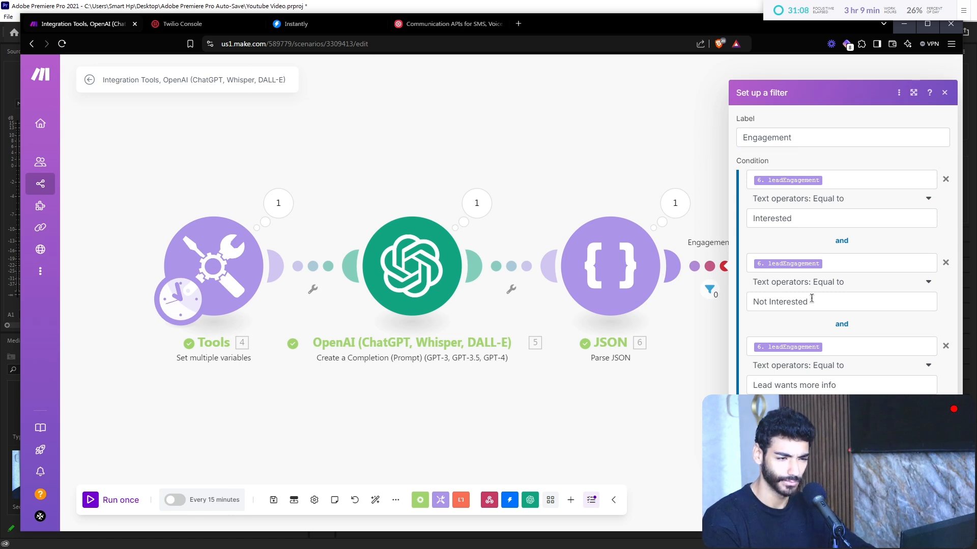
pyautogui.click(662, 278)
# Step: Move the JSON module closer to OpenAI, rerun, and revisit the Engagement filter's first operator
pyautogui.moveTo(610, 264); pyautogui.dragTo(572, 264)
pyautogui.click(136, 496)
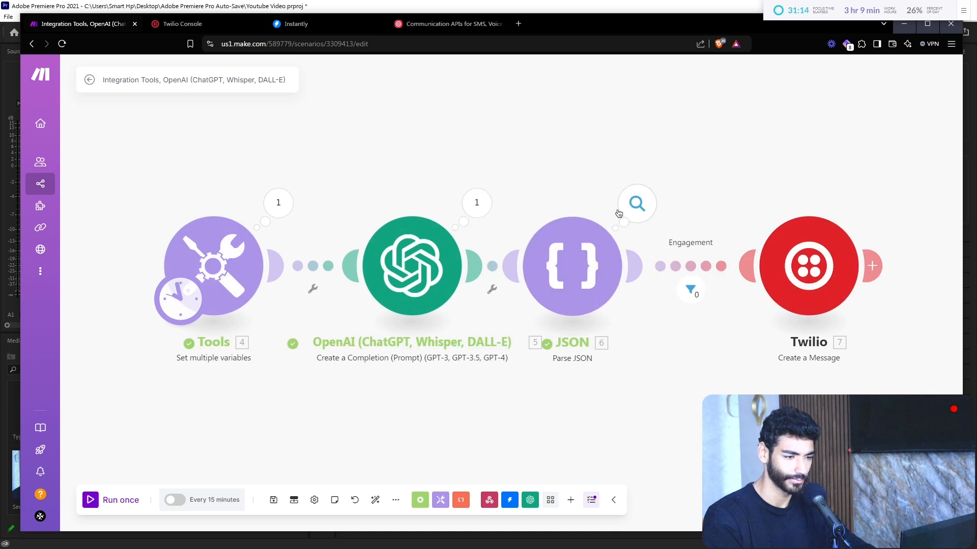
pyautogui.click(636, 204)
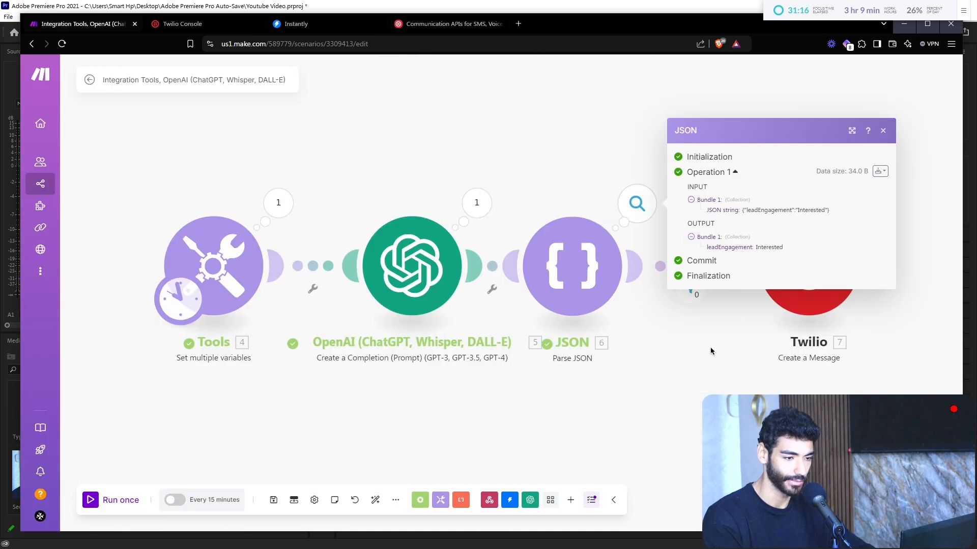
pyautogui.click(693, 299)
pyautogui.click(697, 265)
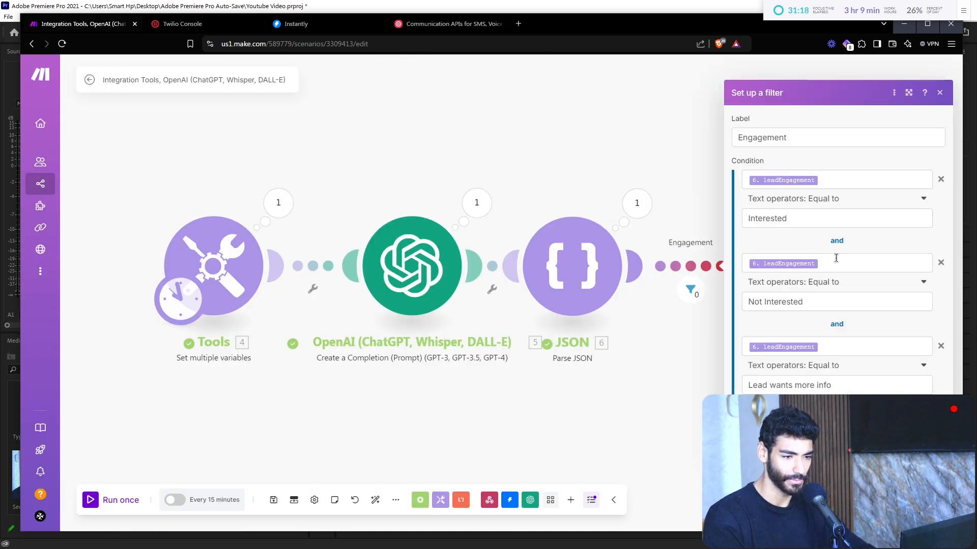
pyautogui.click(829, 199)
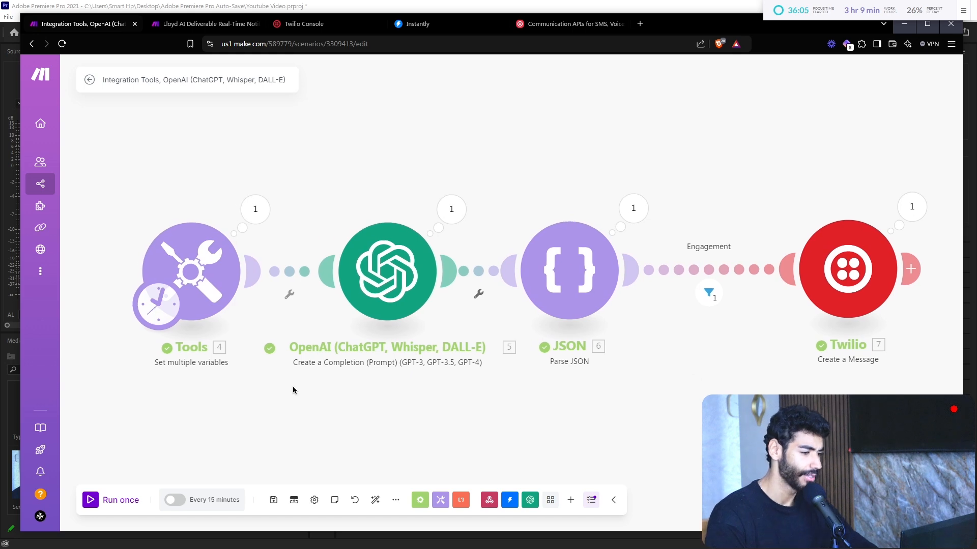
# Step: Replace the Tools leadReply with "Hey, I'd love to jump on a call", then run once
pyautogui.click(178, 272)
pyautogui.scroll(-2, 406, 457)
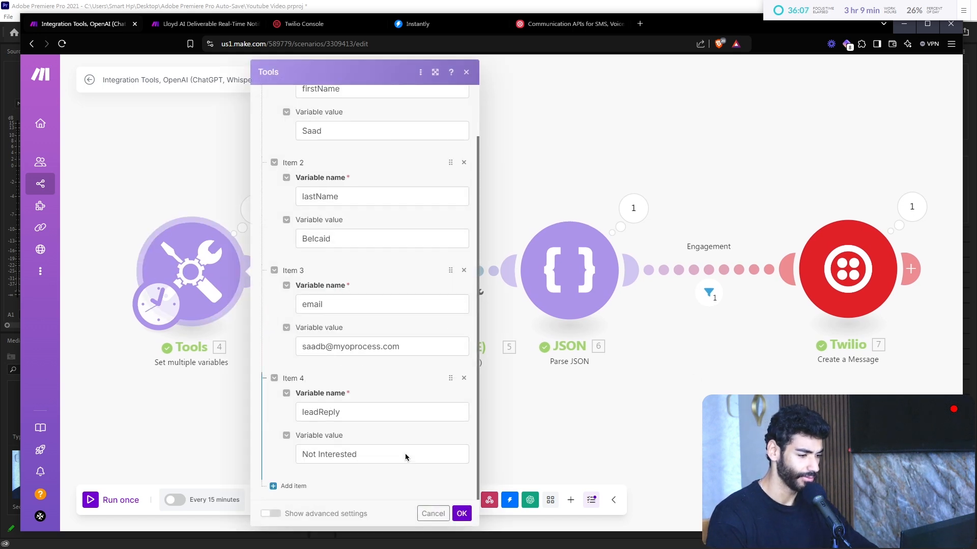
pyautogui.click(361, 450)
pyautogui.hotkey('ctrl', 'a')
pyautogui.press('BackSpace')
pyautogui.write("Hey, I'd ")
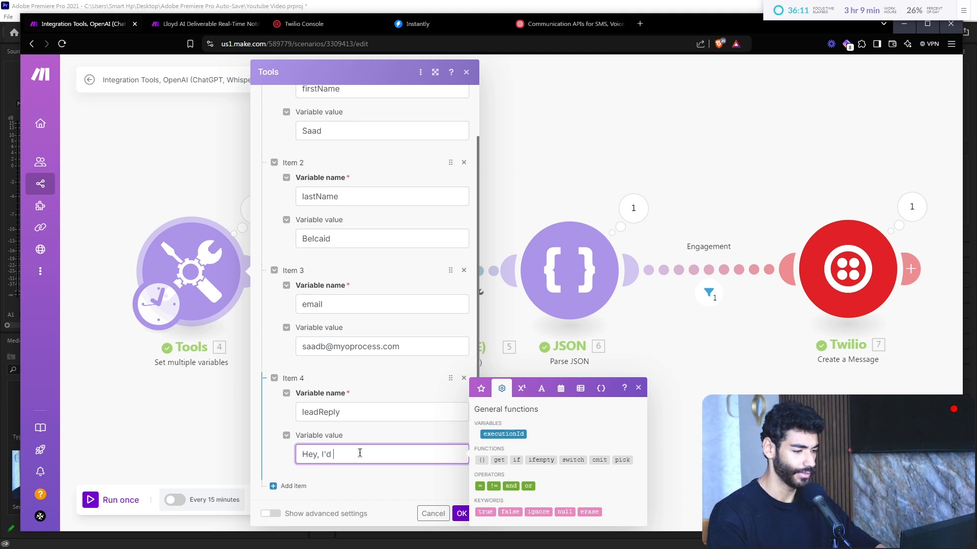
pyautogui.write('love to jump on a call')
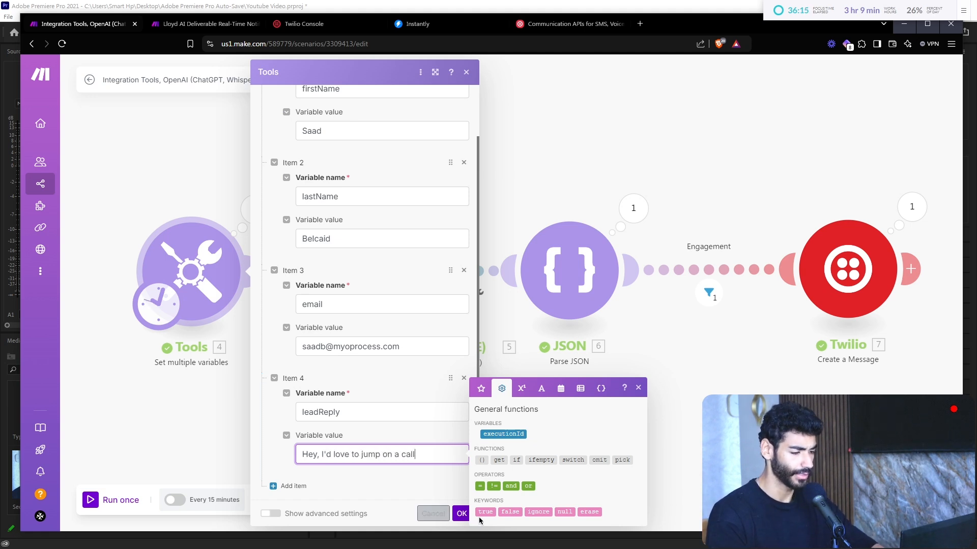
pyautogui.click(461, 515)
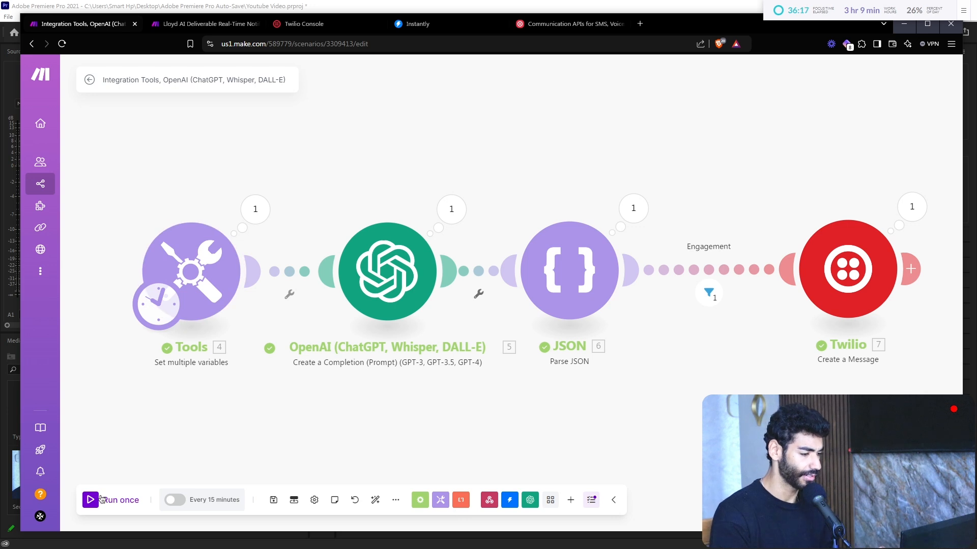
pyautogui.click(101, 500)
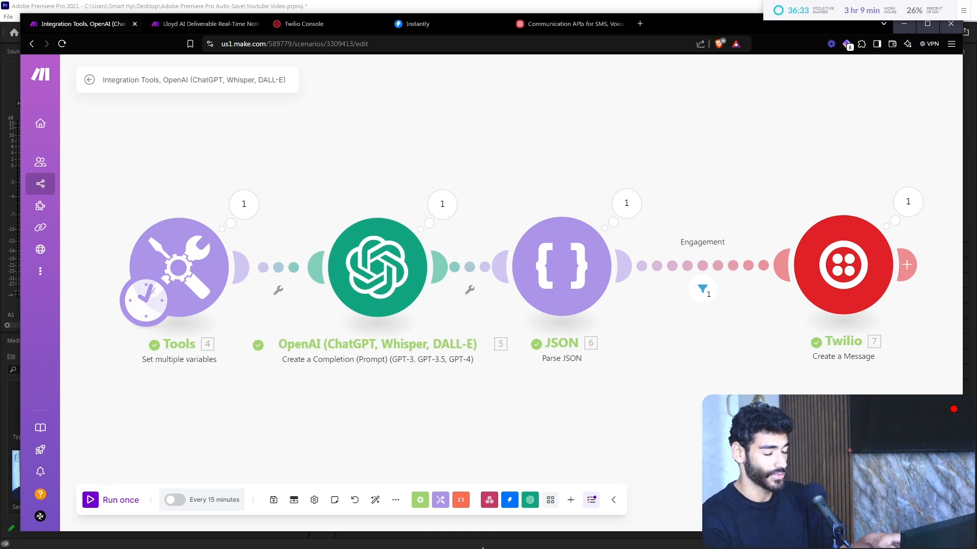
pyautogui.moveTo(531, 4)
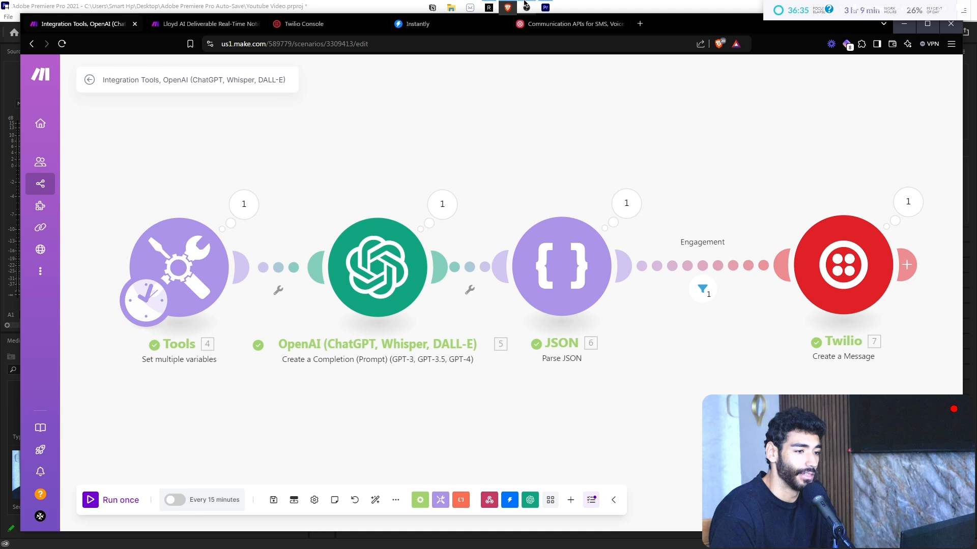